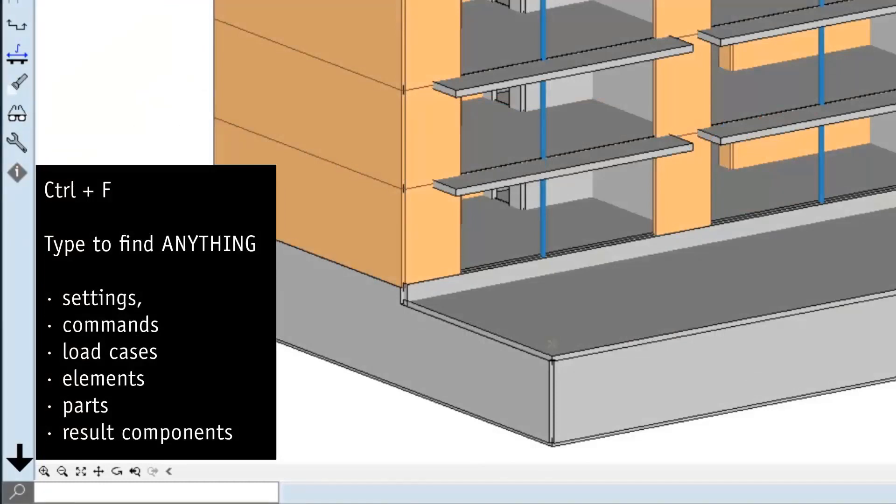
Search the command finder for "cro" and browse through the matching cross-section commands and settings
key("ctrl+f")
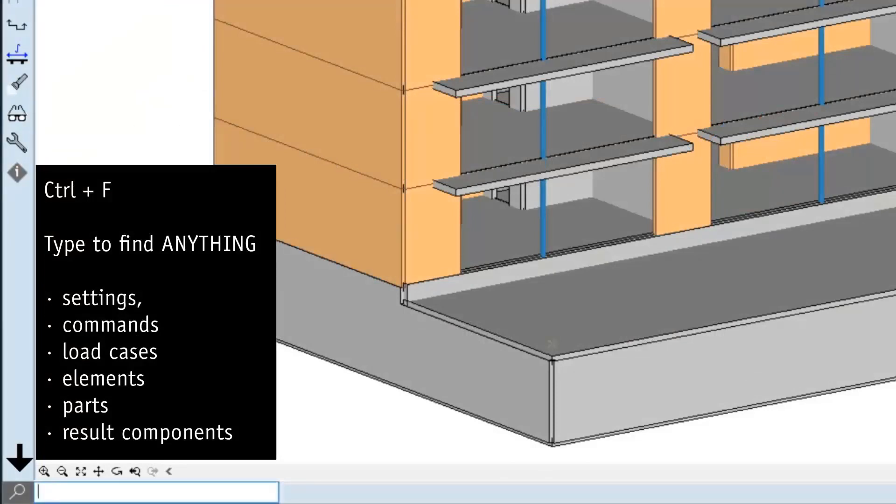
type("cr")
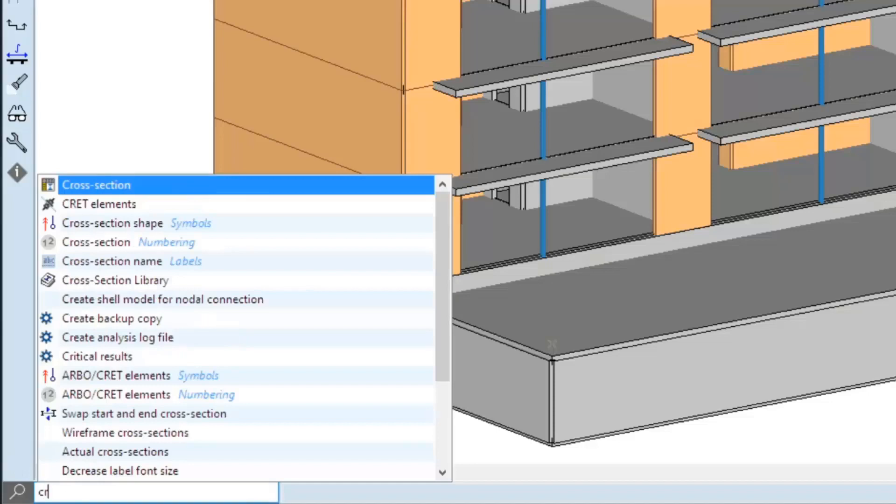
type("o")
key("Down")
key("Down")
key("Down")
key("Down")
key("Down")
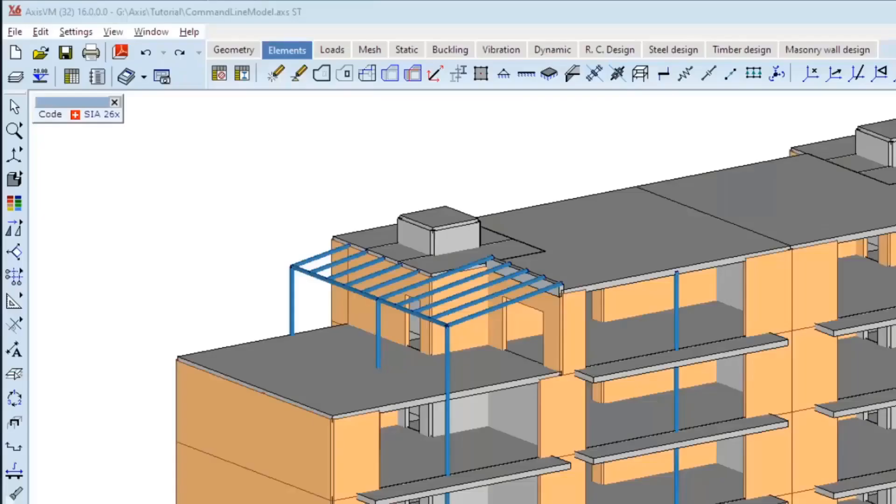
Switch the program's interface language to German
left_click(67, 32)
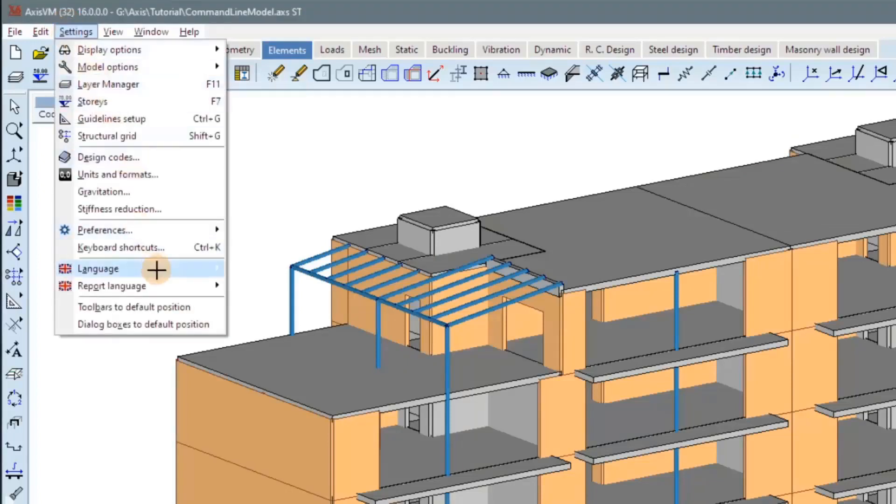
mouse_move(157, 269)
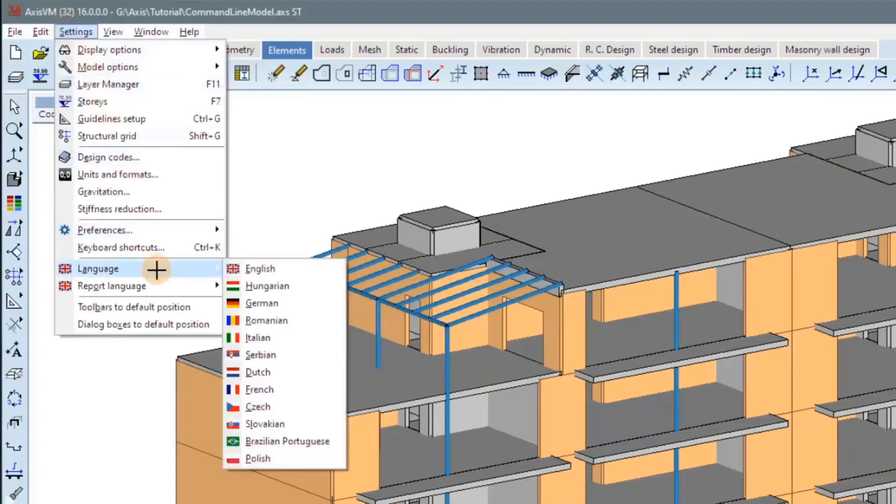
left_click(295, 302)
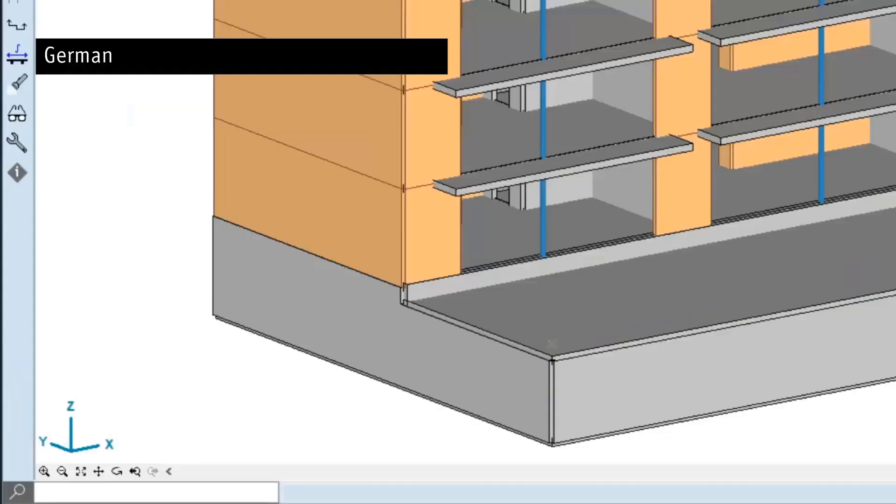
Search the command finder for the German term "quer" and browse through the matching cross-section entries
left_click(39, 492)
type("qu")
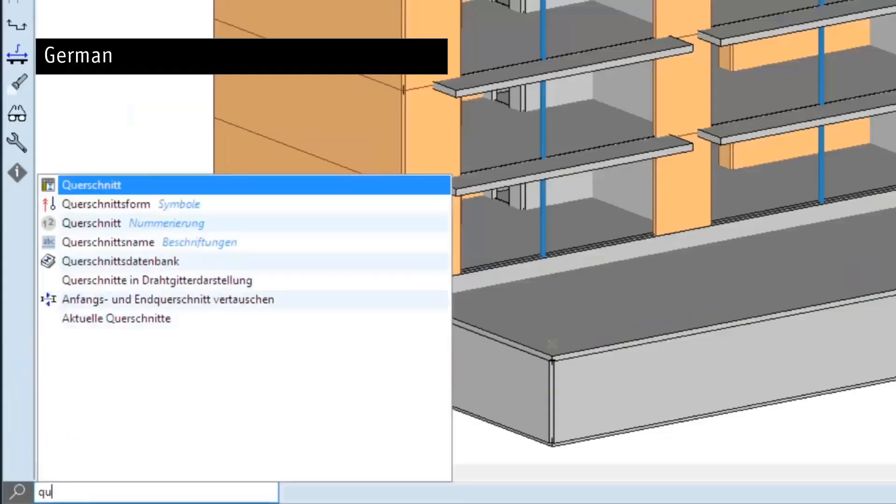
type("er")
key("Down")
key("Down")
key("Down")
key("Down")
key("Down")
key("Down")
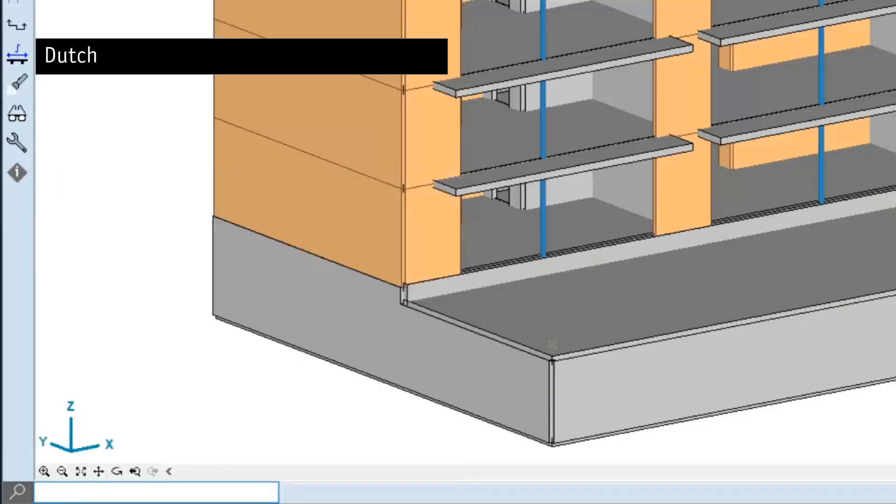
Search the command finder for the Dutch term "door" and browse through the matching cross-section entries
type("door")
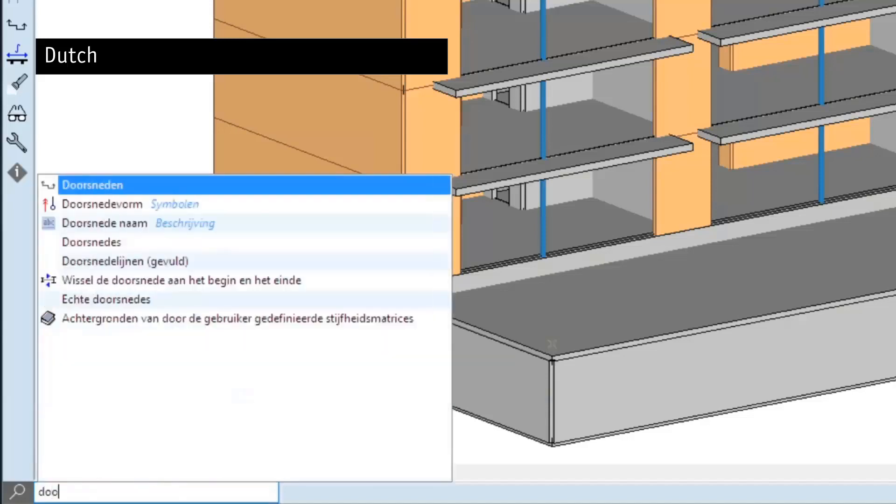
key("Down")
key("Down")
key("Down")
key("Down")
key("Down")
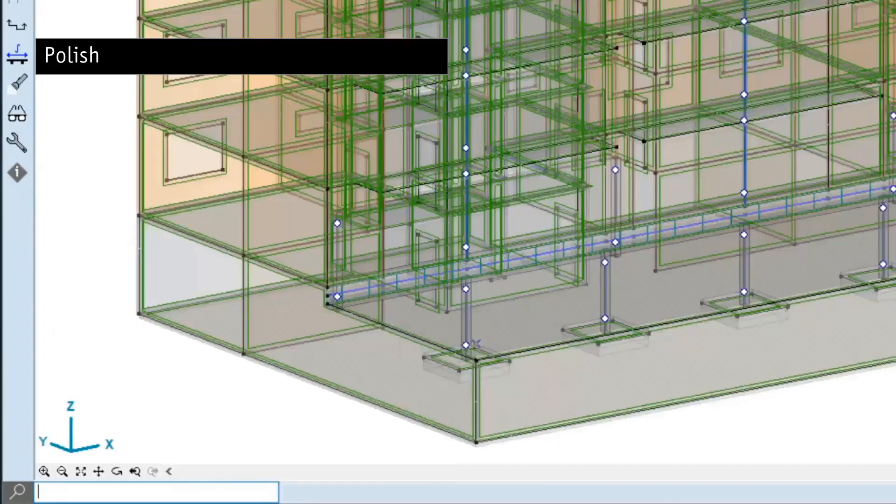
Search the command finder for the Polish term "przek" and browse through the matching cross-section entries
type("pr")
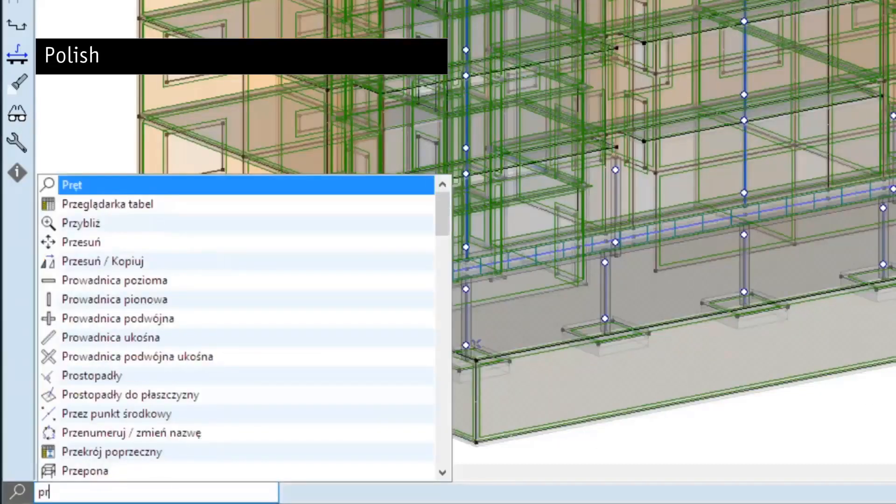
type("zek")
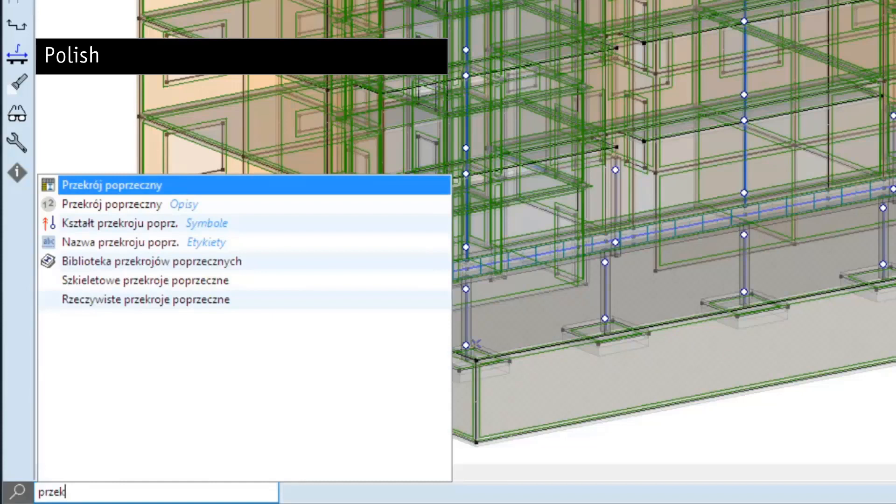
key("Down")
key("Down")
key("Down")
key("Down")
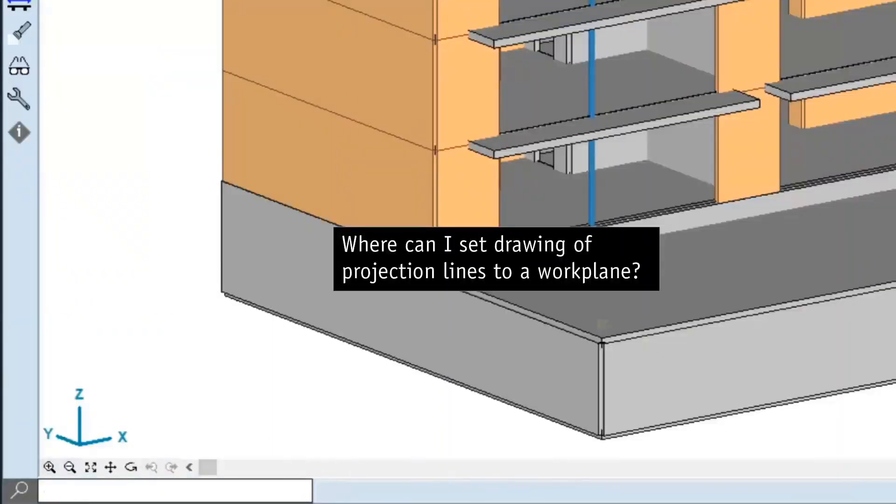
Find the Projection line to workplane setting by searching for "proj", and open it in the preferences
left_click(60, 492)
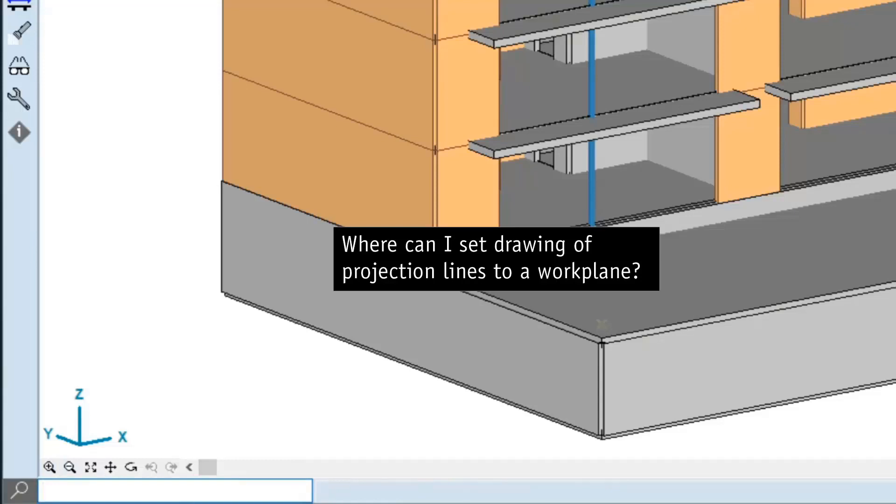
type("pr")
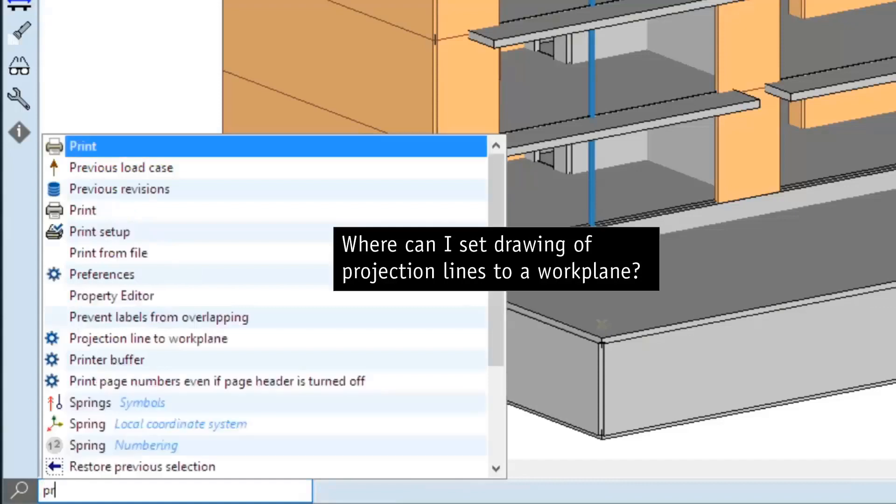
type("o")
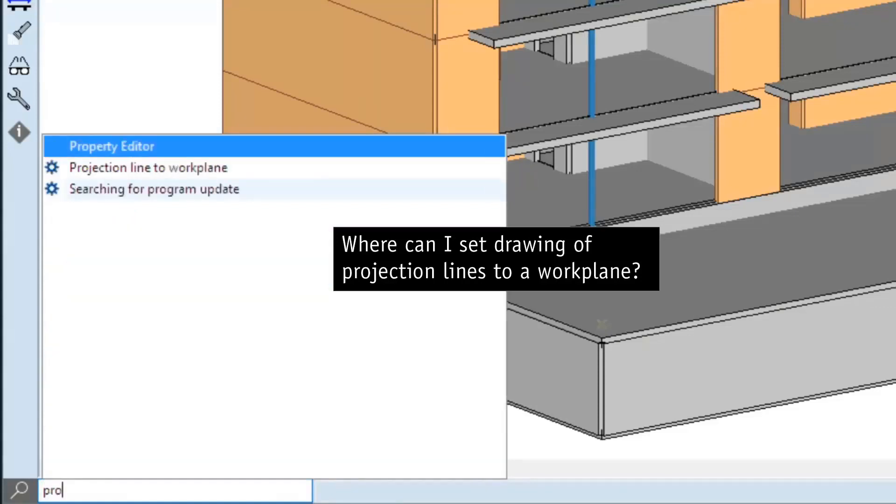
type("j")
type("pro")
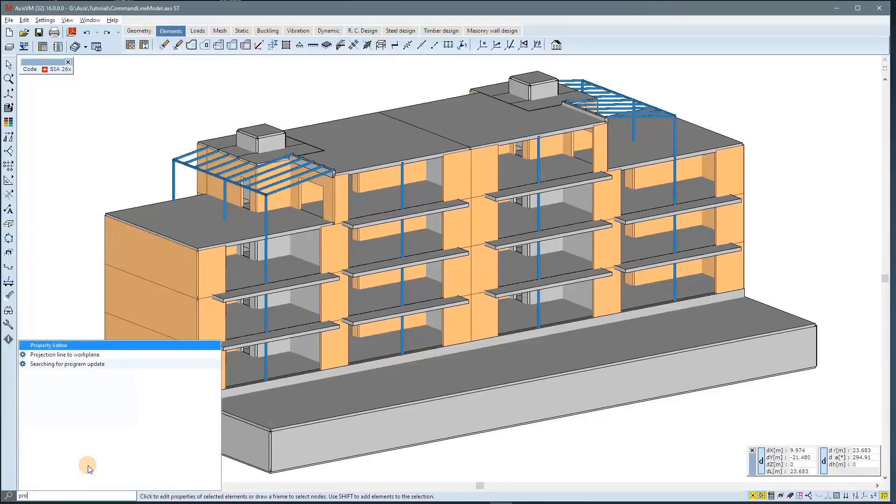
type("j")
key("Return")
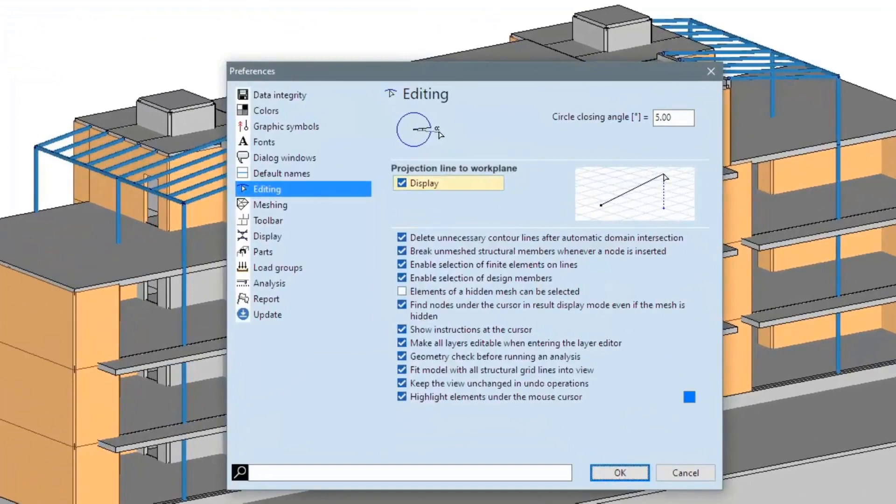
Toggle the display of the projection line to workplane off and back on, and accept the preferences
left_click(401, 182)
left_click(401, 182)
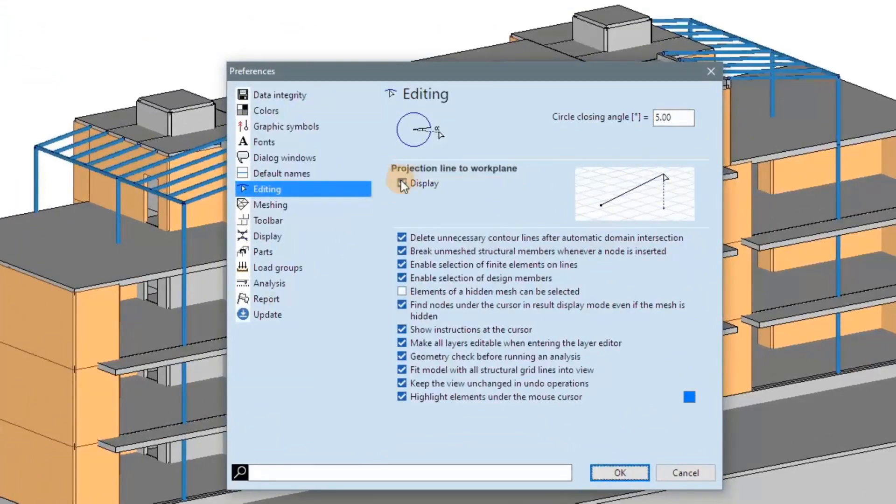
left_click(619, 473)
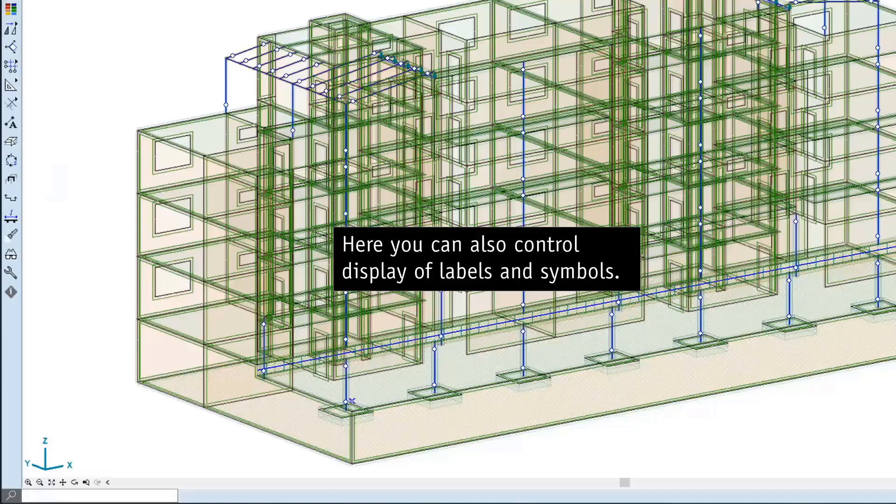
Turn on the numbering labels of the beams by searching the command finder for "beam"
left_click(32, 495)
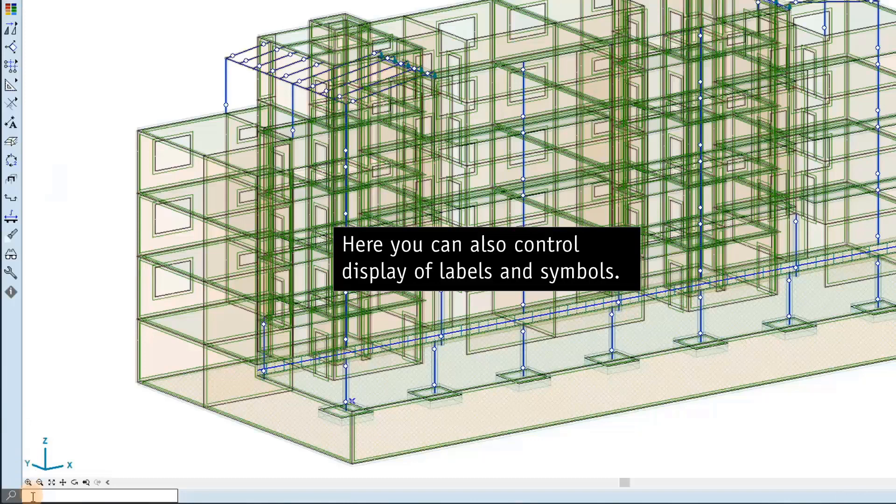
type("beam")
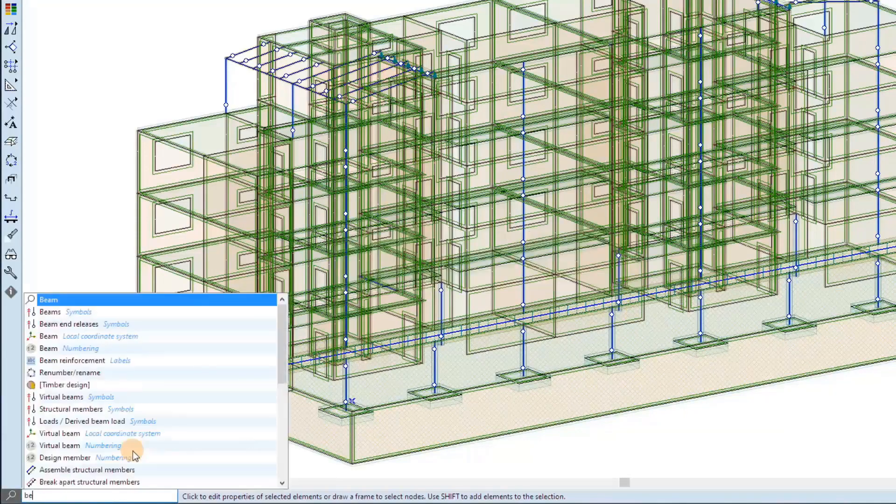
key("Down")
key("Down")
key("Down")
key("Down")
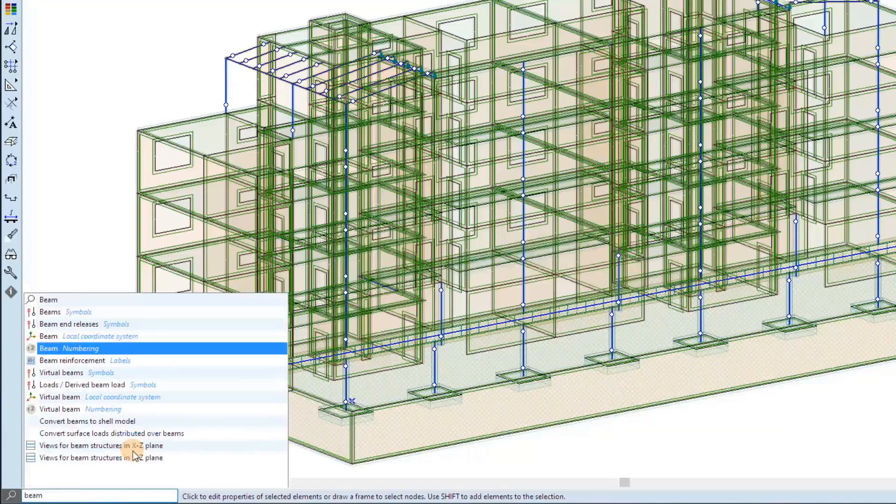
key("Return")
Turn off the beam numbering again using the Beam Numbering entry of the command finder
type("beam")
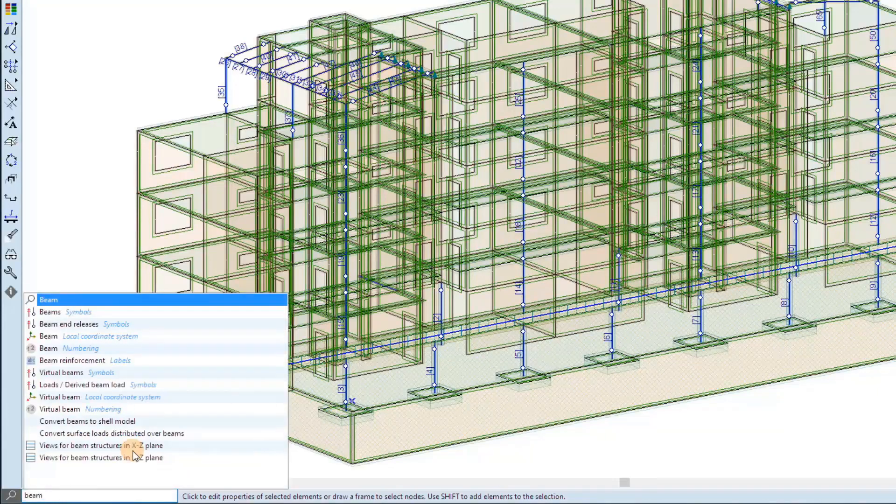
key("Down")
key("Down")
key("Down")
key("Down")
key("Return")
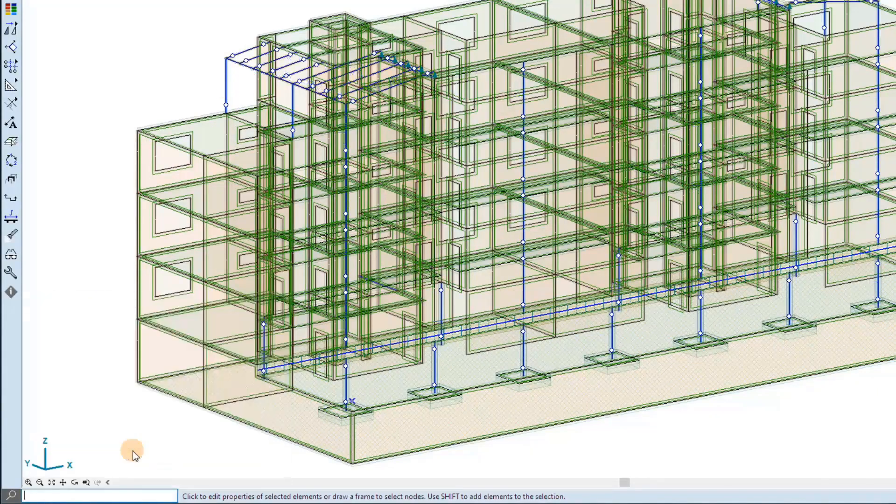
Turn on the edge hinge symbols in the model by searching the command finder for "edg"
type("edg")
key("Down")
key("Down")
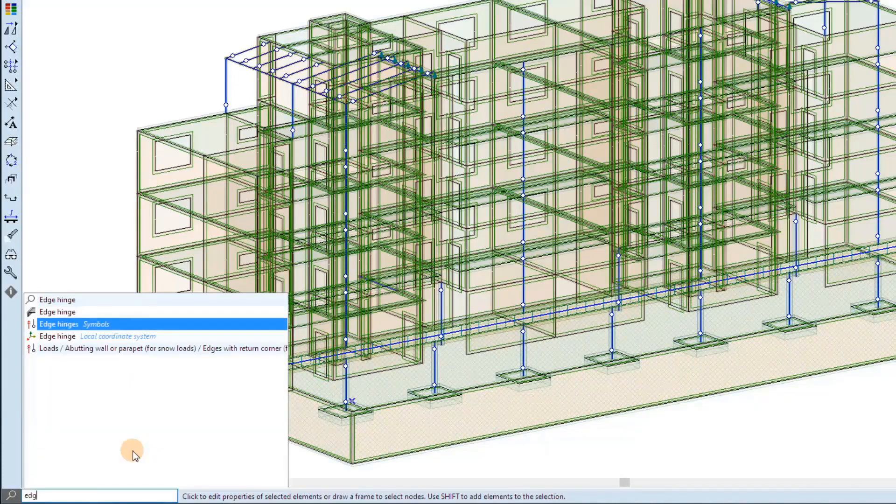
key("Return")
Turn off the edge hinge symbols again by searching the command finder for "ed"
type("ed")
key("Down")
key("Down")
key("Down")
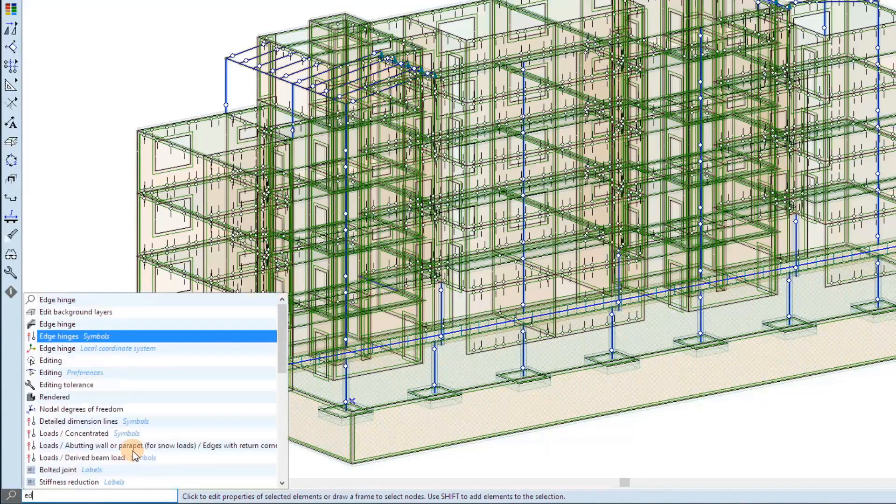
key("Return")
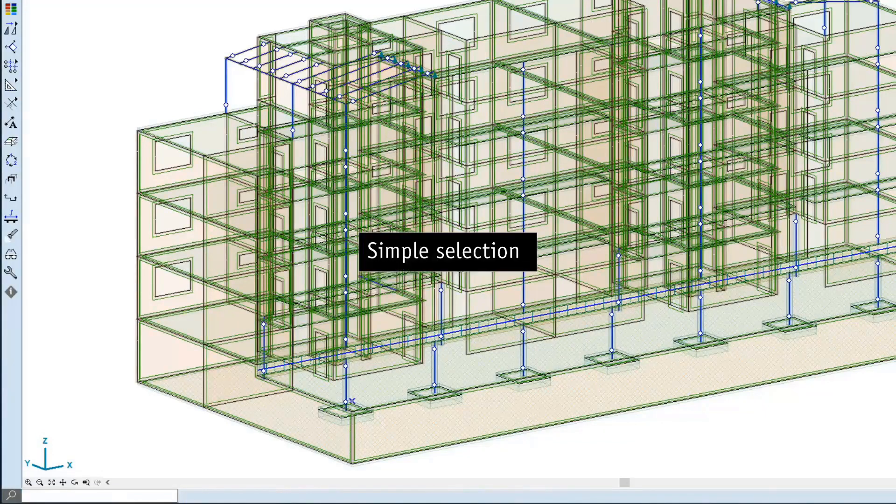
Using selection based on one criterion, select all model elements with the * command and deselect them all with *-
left_click(45, 495)
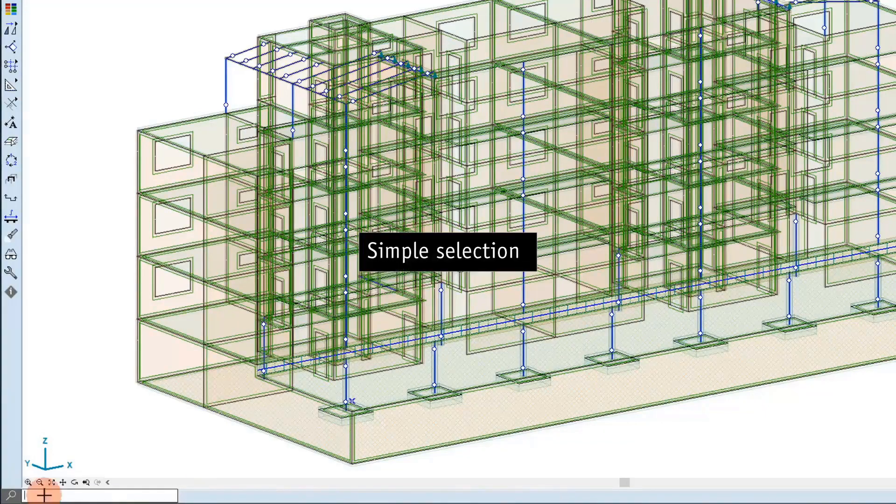
left_click(10, 495)
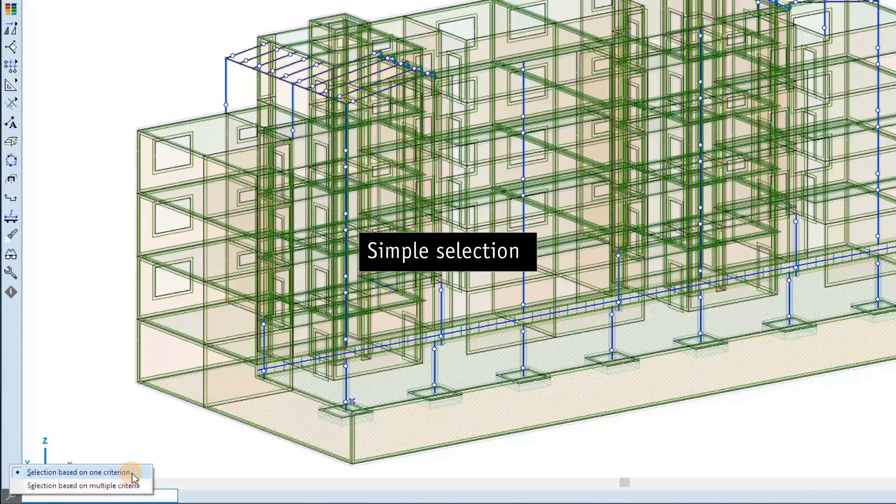
left_click(163, 496)
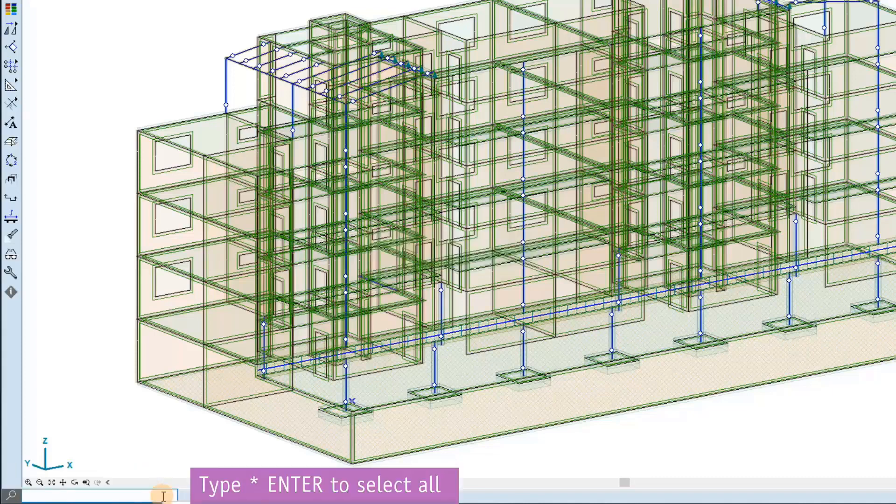
type("*")
key("Return")
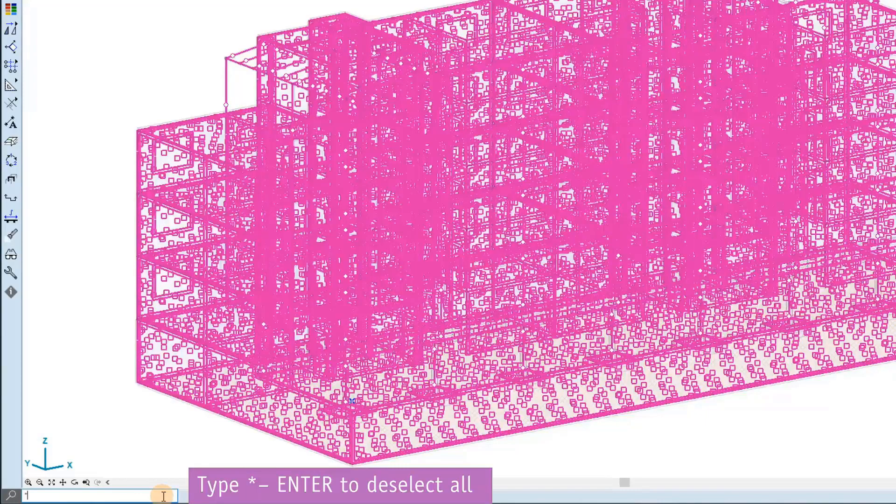
type("-")
key("Return")
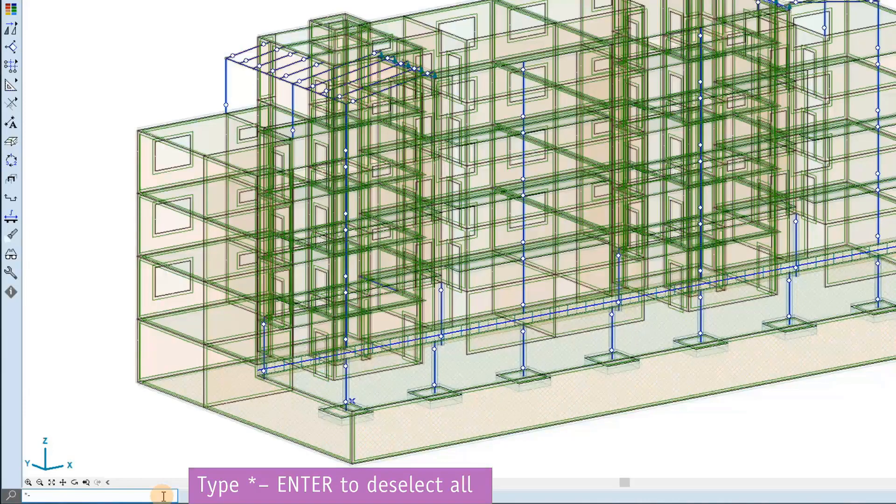
Select all walls of the building with the *Walls selection command
key("BackSpace")
type("w")
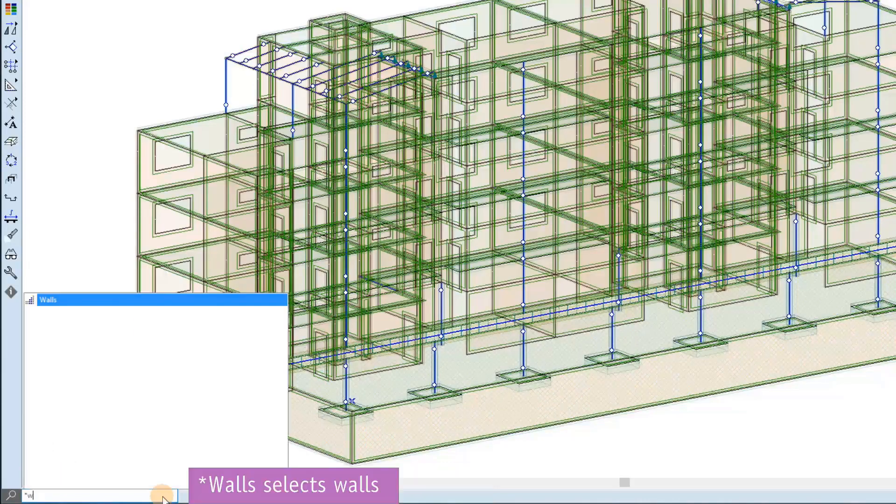
key("Return")
key("Return")
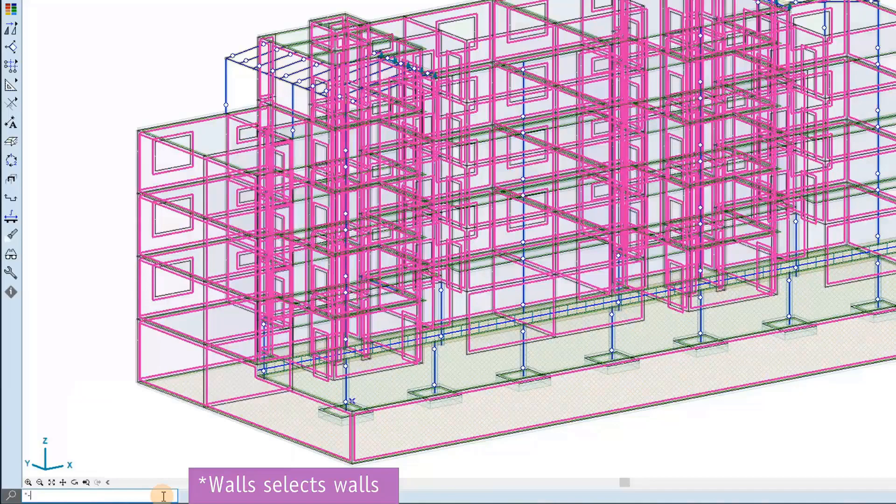
Clear the wall selection and select all slabs of the building with the *Slabs selection command
key("Escape")
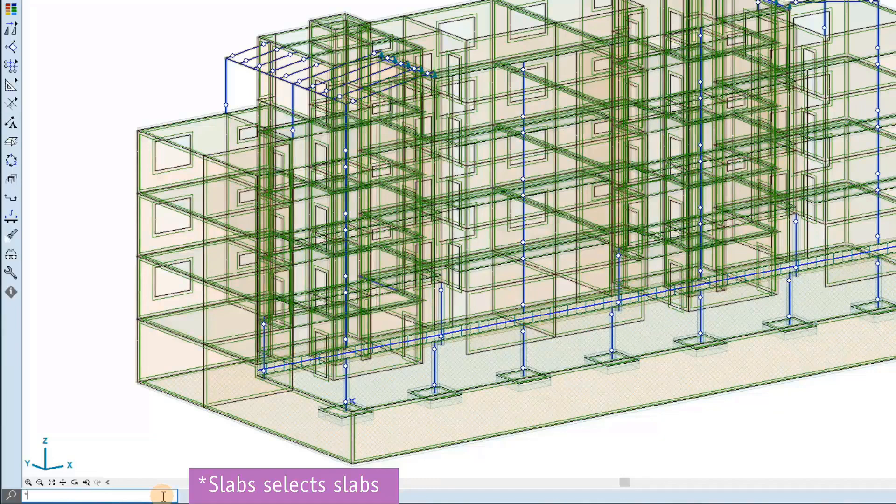
type("slabs")
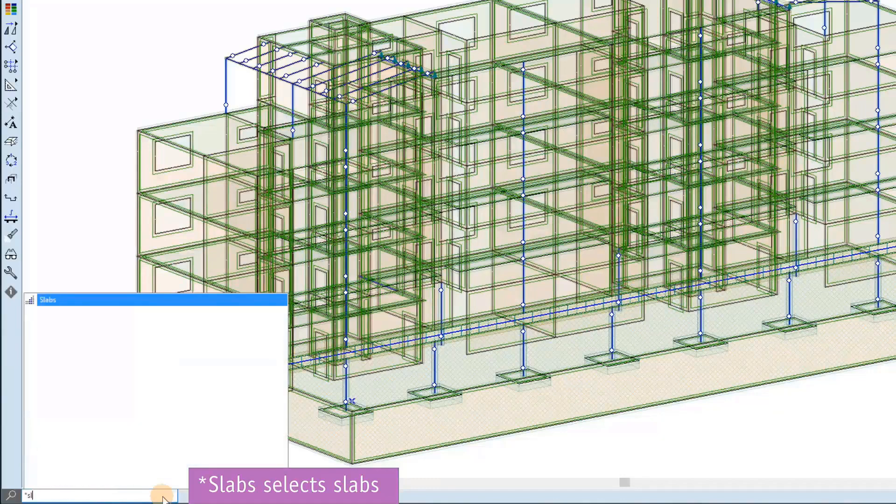
key("Return")
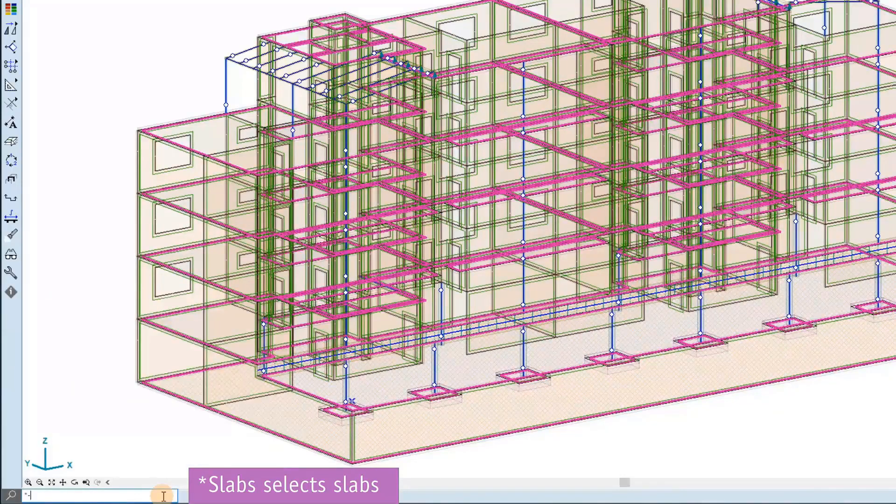
Clear the slab selection and select all columns of the building with the *Columns selection command
key("Escape")
type("*")
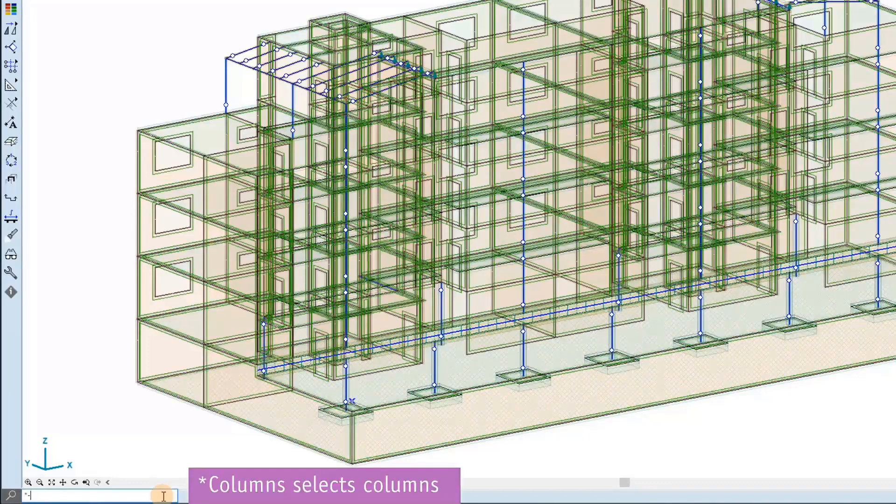
type("col")
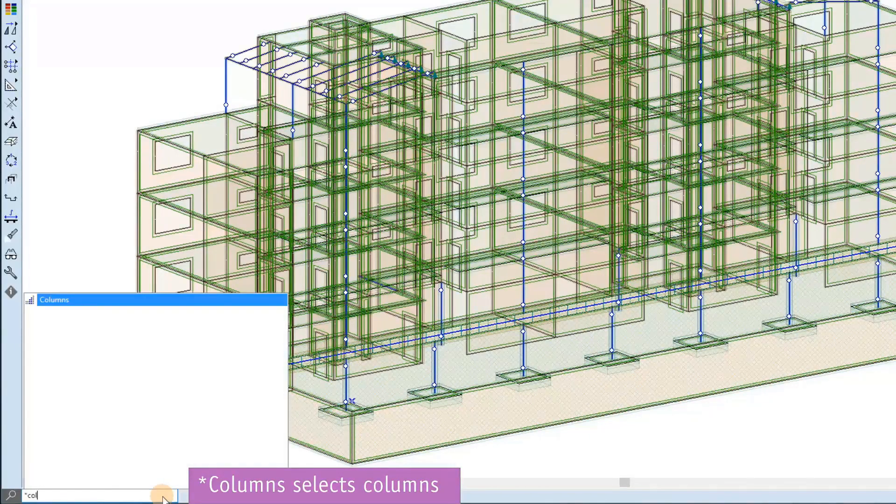
key("Return")
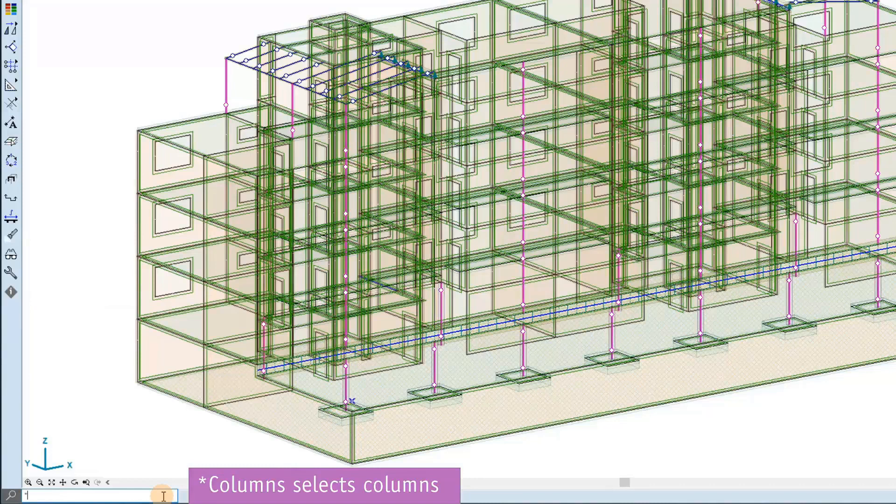
Clear the column selection and select the domains less than 20 cm thick with the *Thickness filter condition <20
key("Escape")
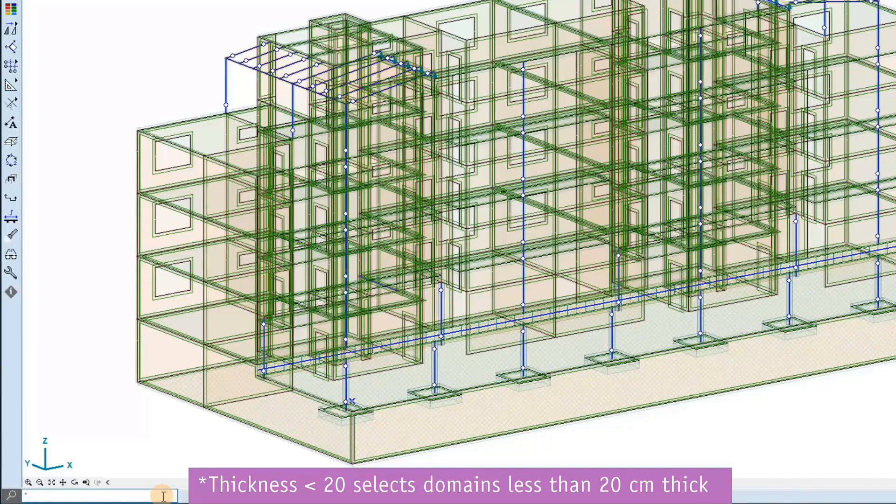
type("th")
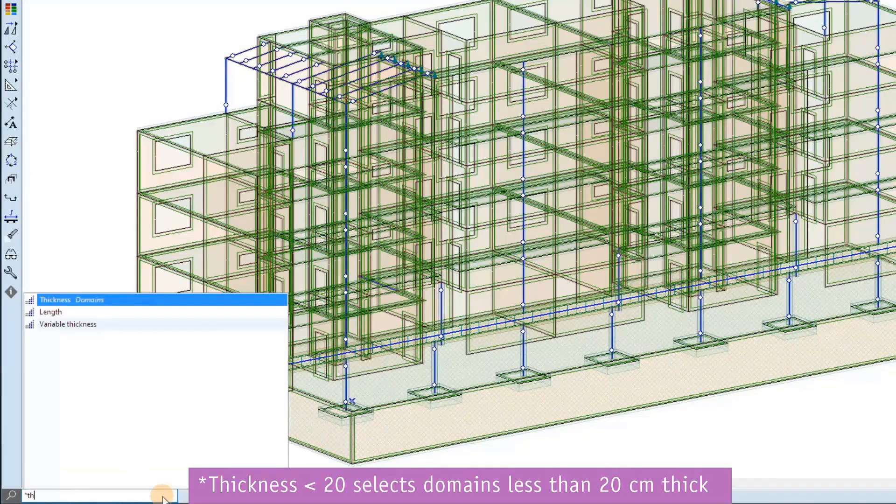
key("Return")
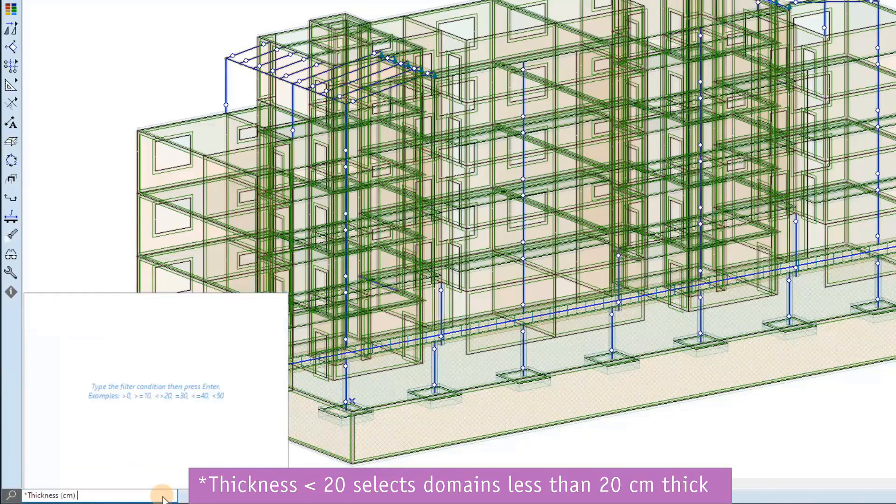
type("<20")
key("Return")
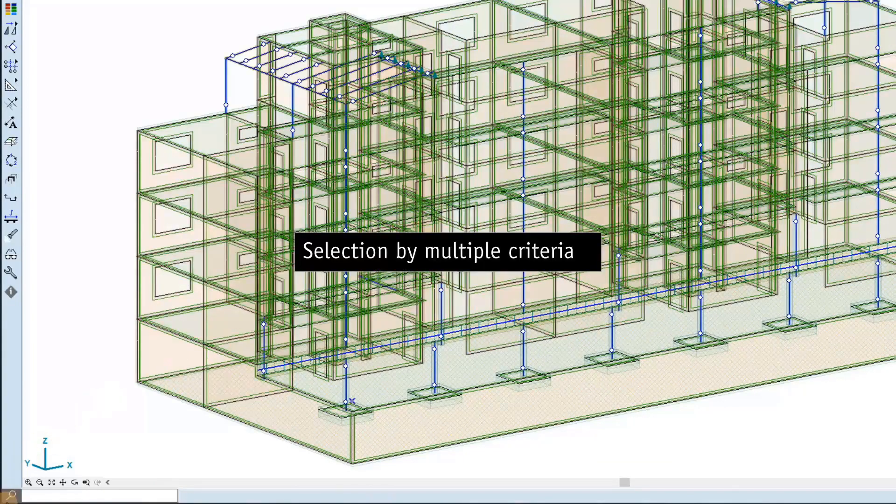
Switch the command finder to selection based on multiple criteria
left_click(10, 495)
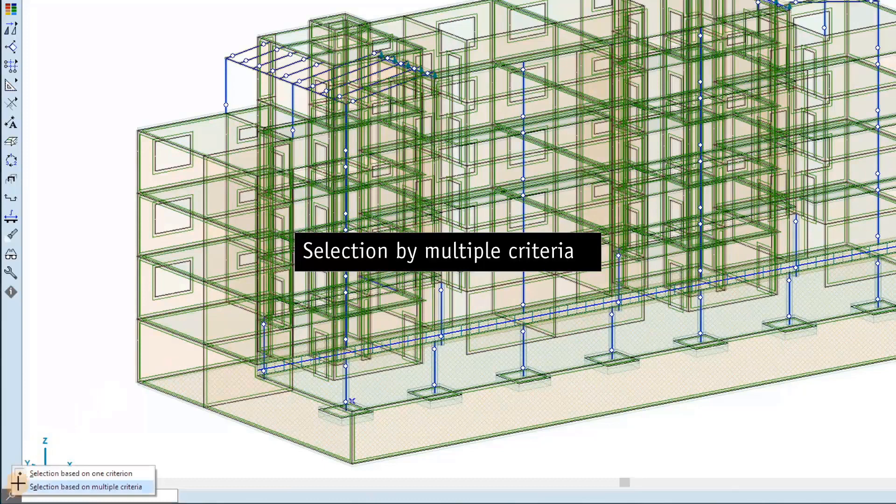
left_click(144, 486)
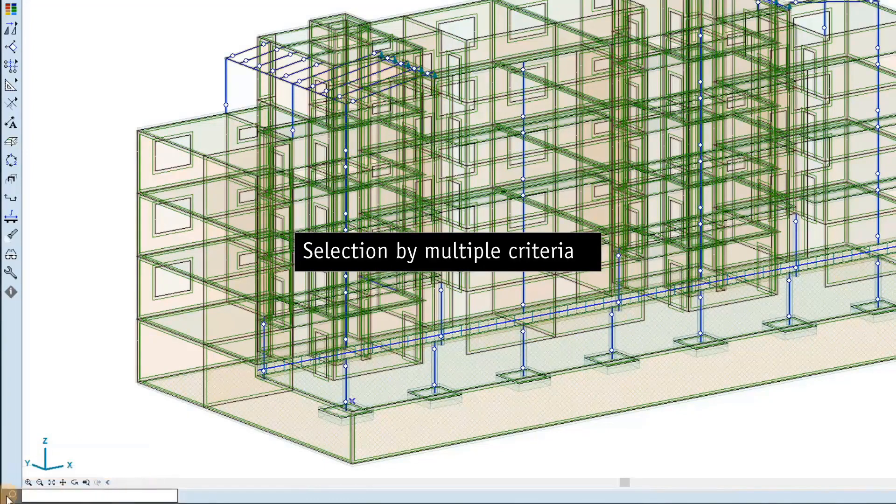
left_click(29, 496)
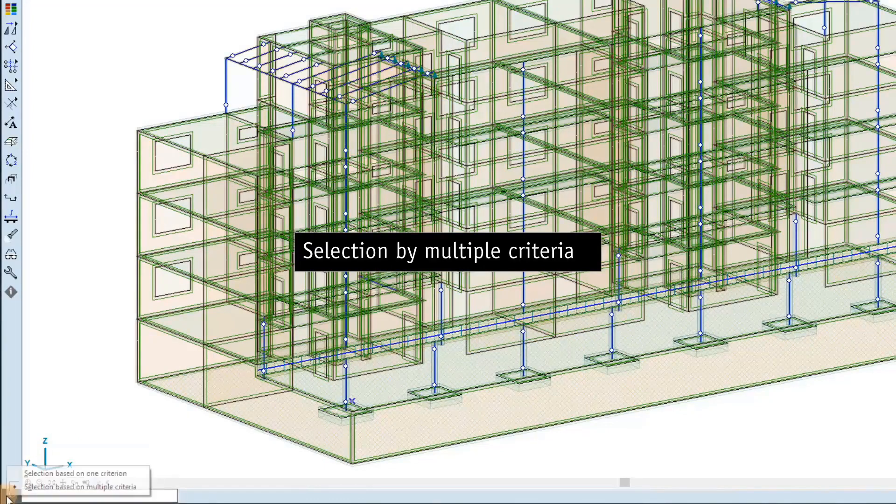
left_click(165, 496)
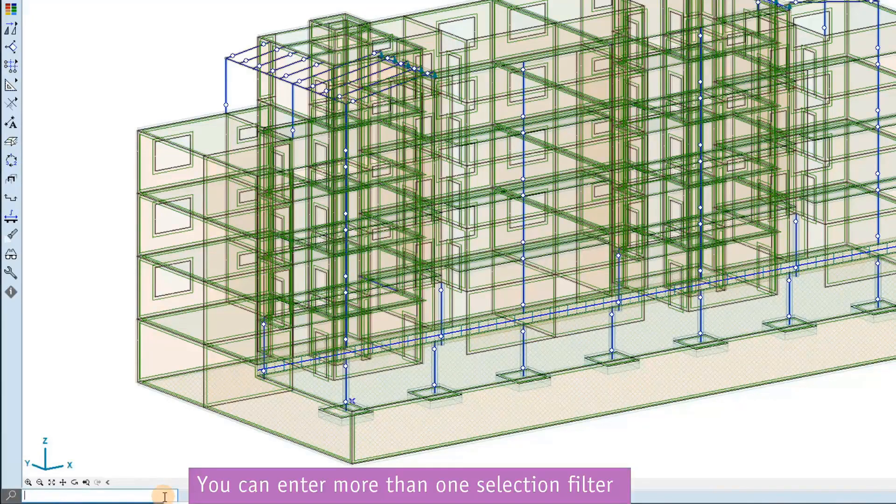
Select the walls less than 20 cm thick by combining the *Walls filter with the condition Thickness < 20 cm
type("*w")
key("Return")
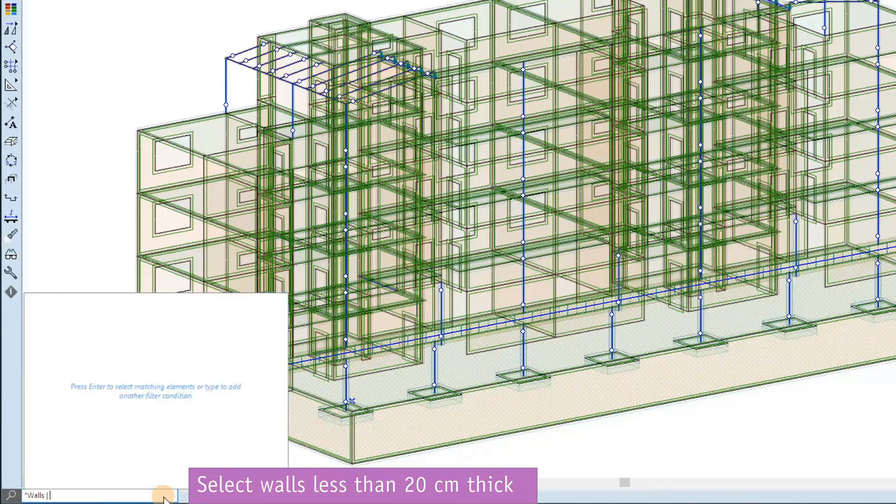
type("th")
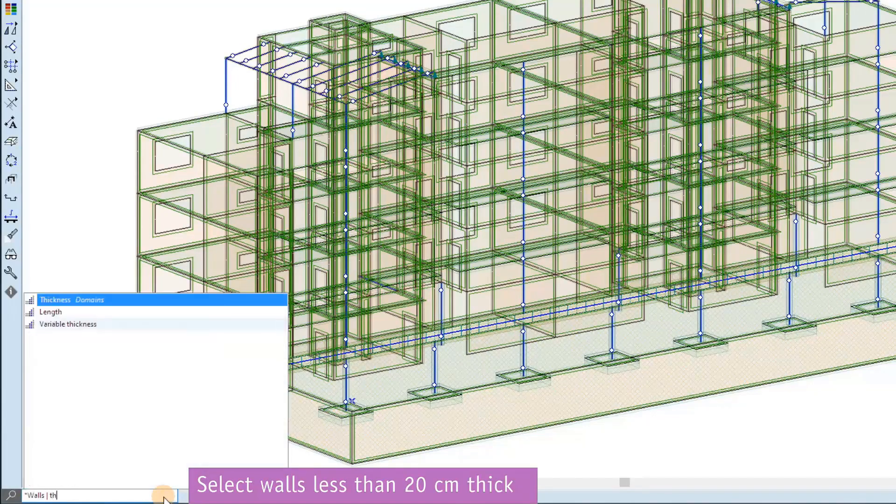
key("Return")
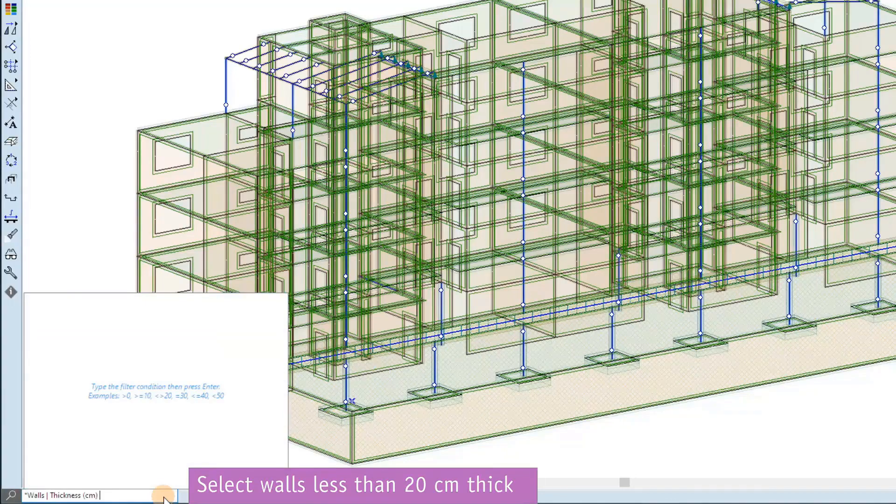
type("<20")
key("Return")
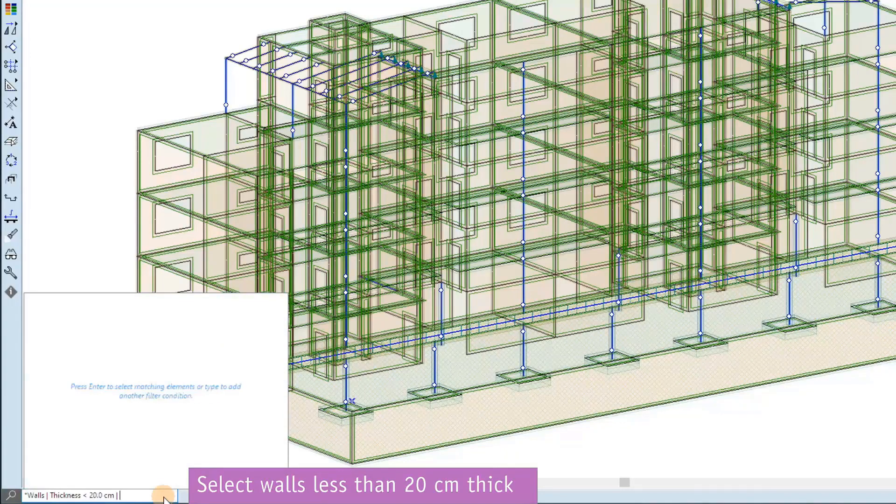
key("Return")
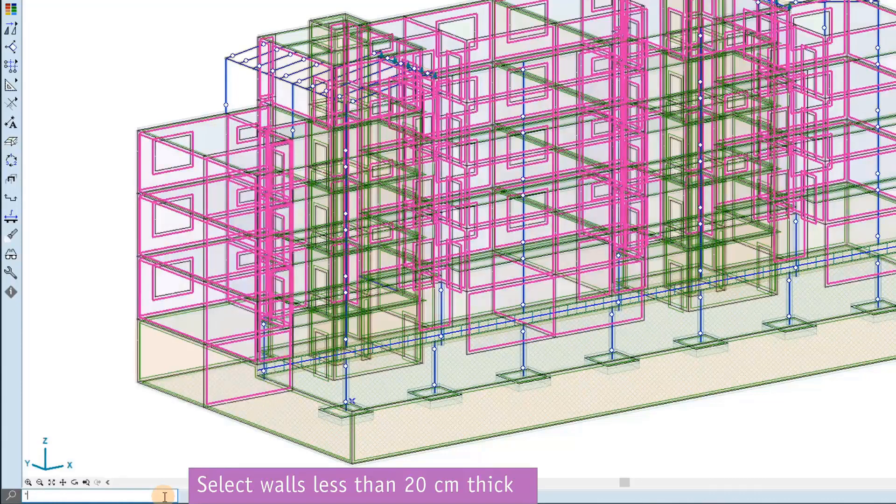
Clear the wall selection and select the columns with a 120X120X 5,0 cross-section by combining the *Columns and cross-section filters
key("Escape")
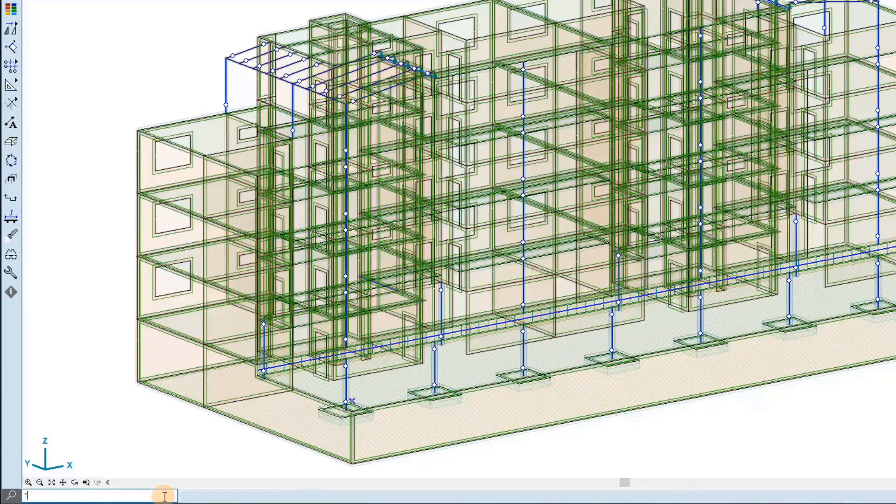
type("col")
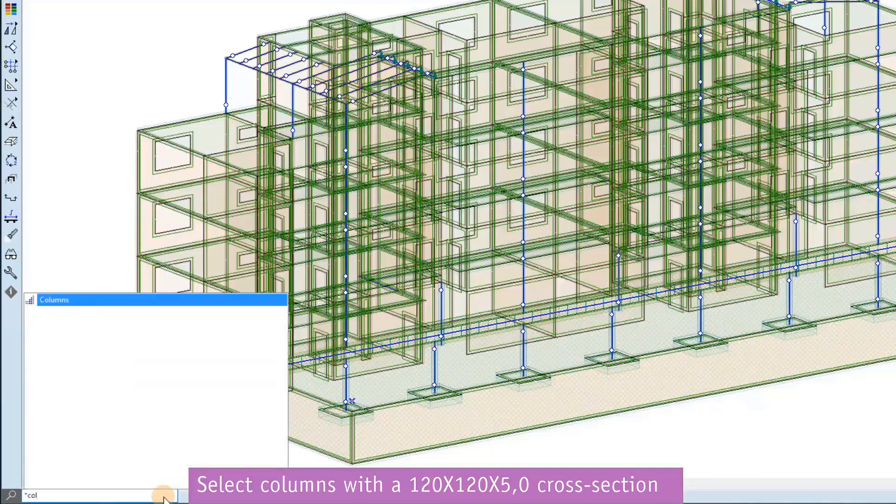
key("Return")
type("cr")
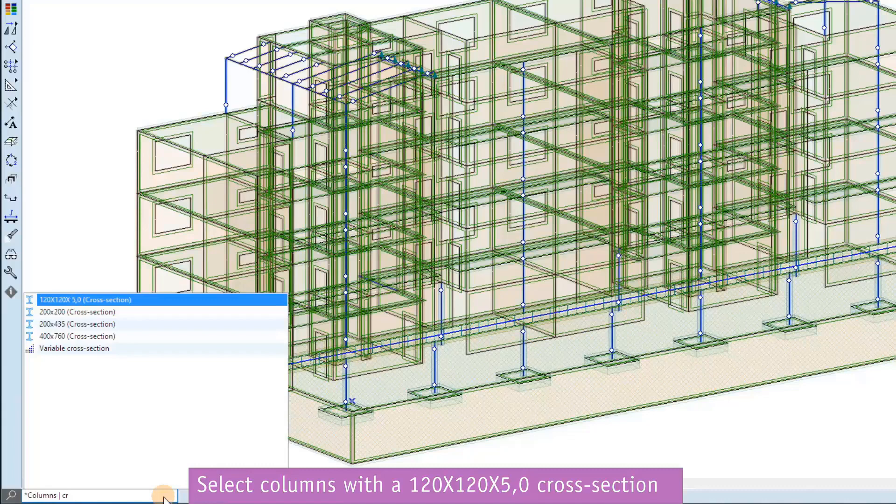
key("Return")
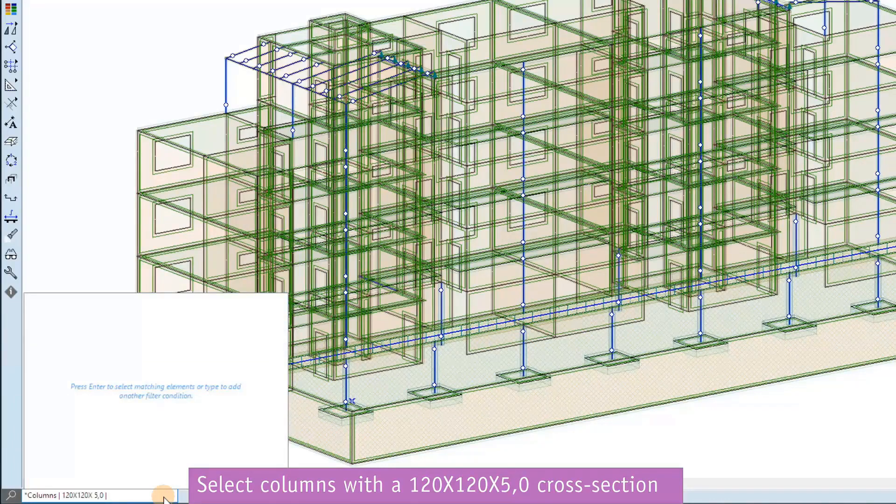
key("Return")
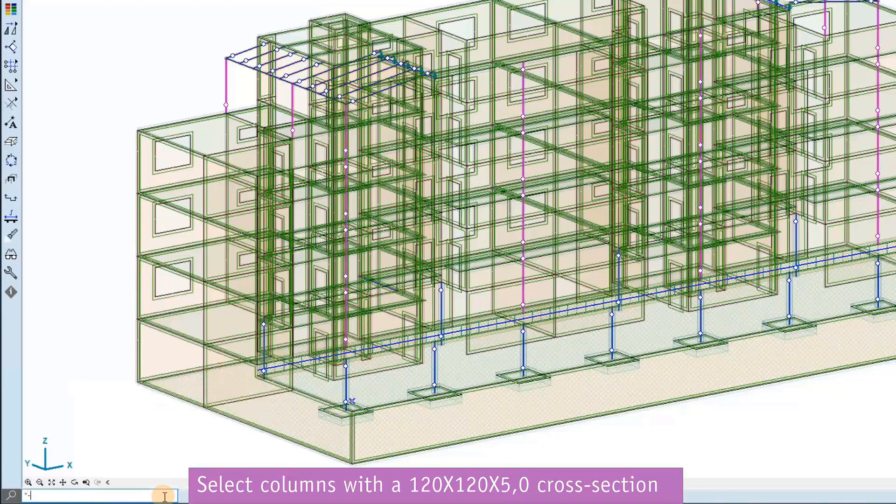
Clear the column selection and select the beam elements longer than 4 m by combining the *Beams filter with Length > 4 m
key("Escape")
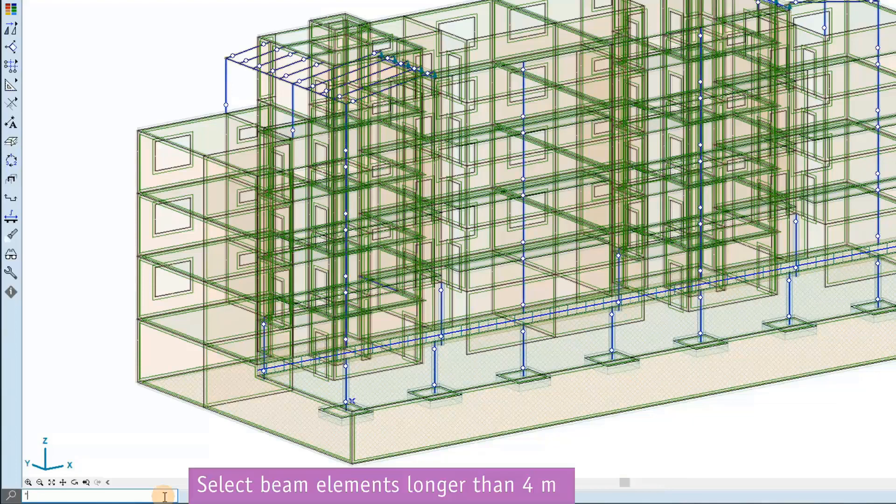
type("be")
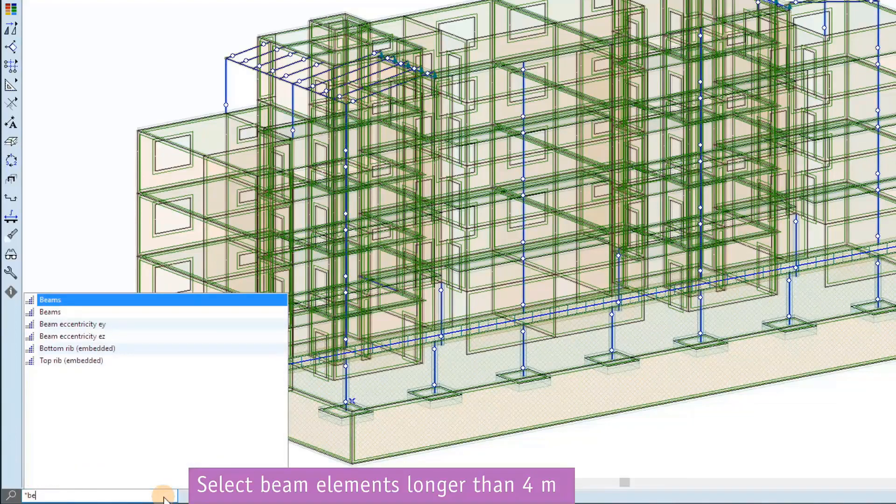
key("Return")
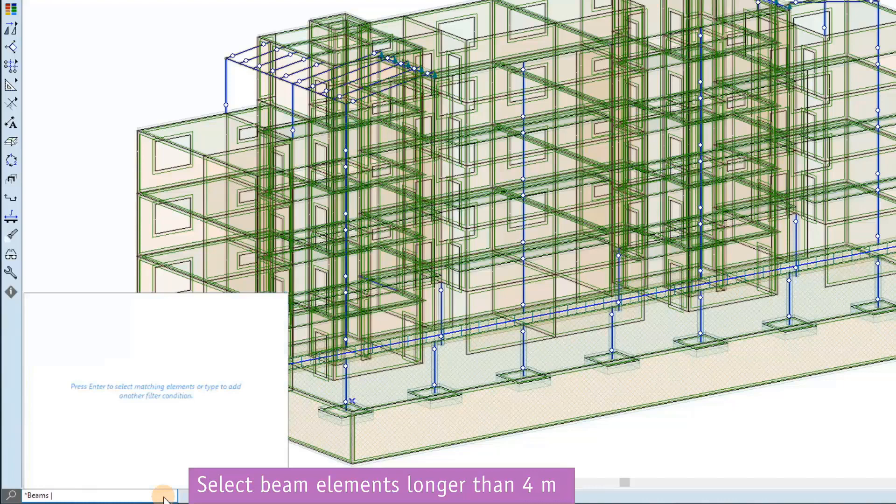
type("le")
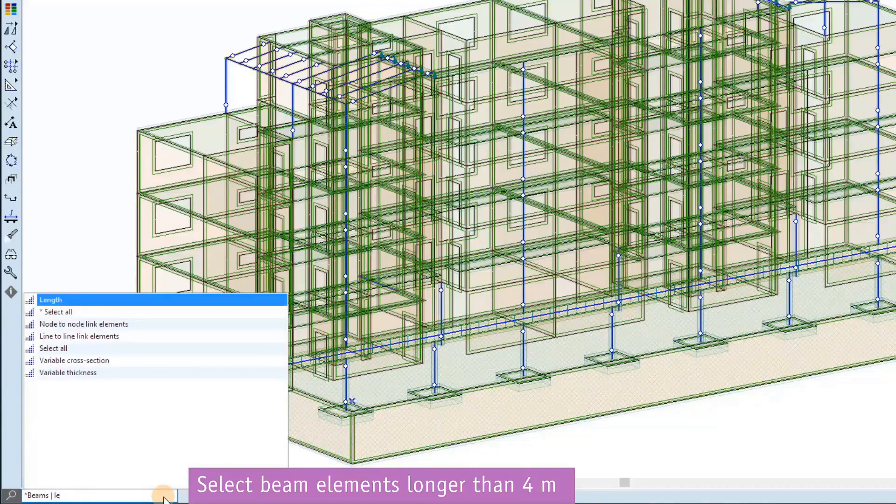
key("Return")
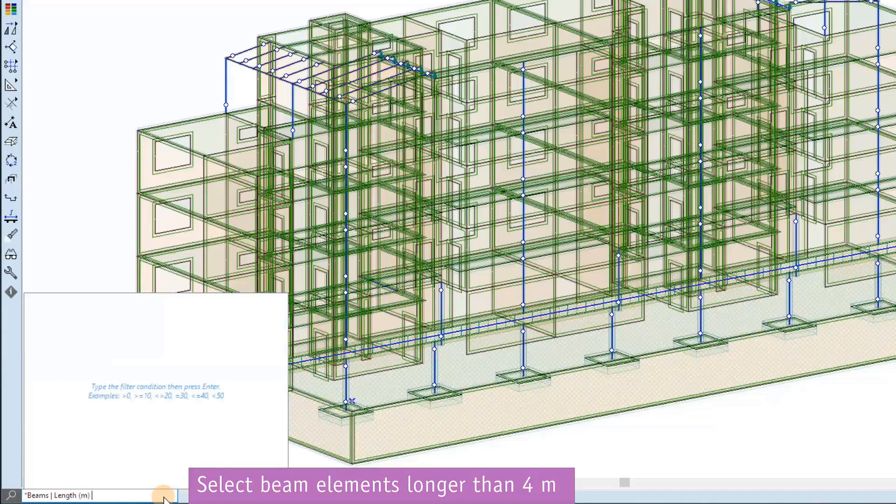
type(">4")
key("Return")
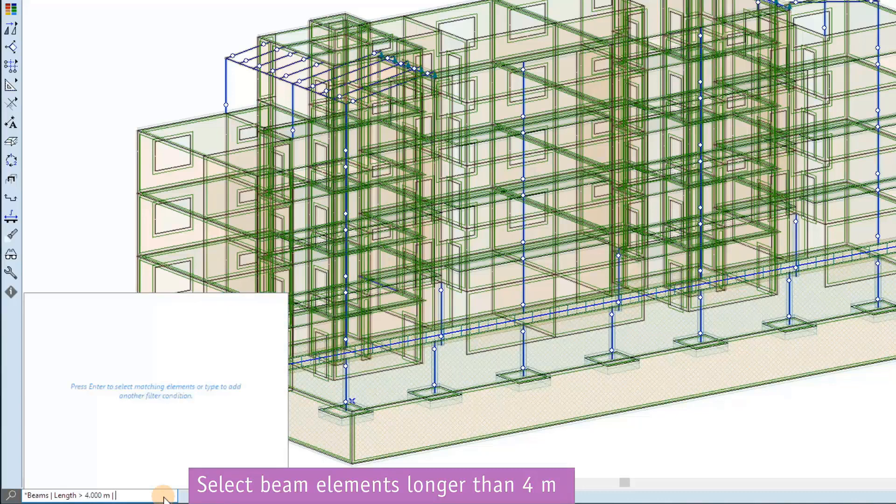
key("Return")
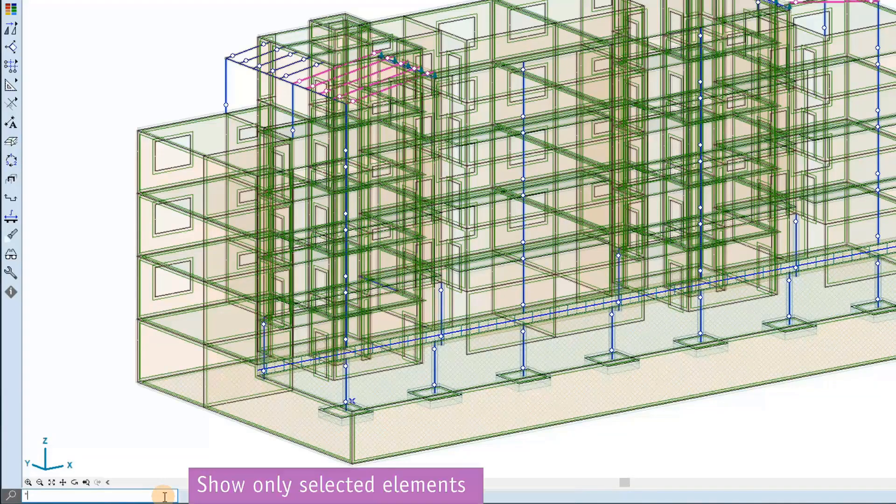
Isolate the selected beams with Show only selected elements, found by searching for "sh", and run the command again to restore the full model
key("BackSpace")
type("sh")
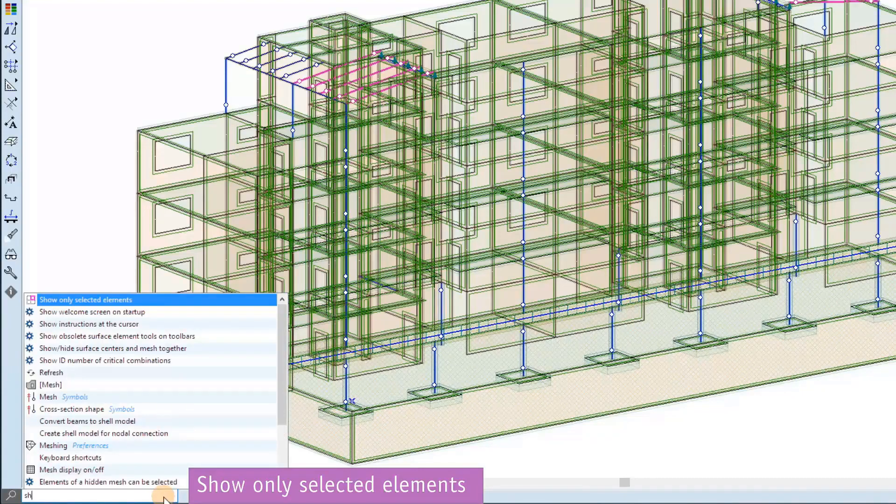
key("Return")
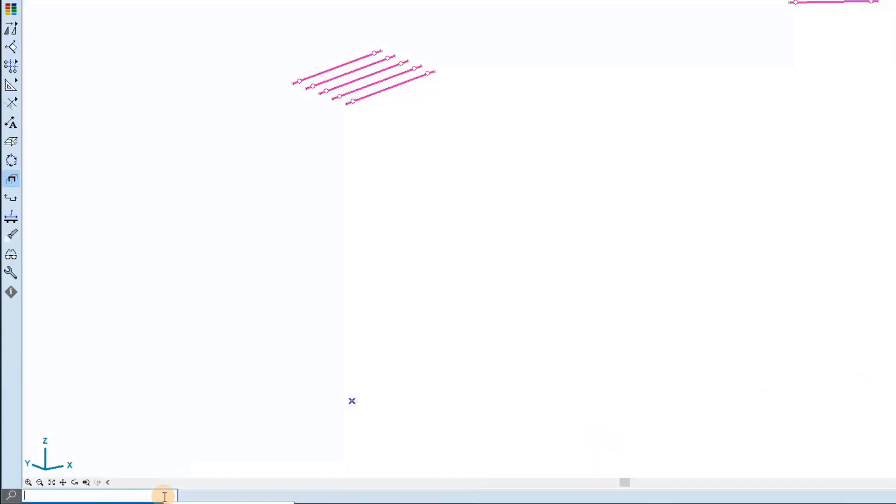
type("sh")
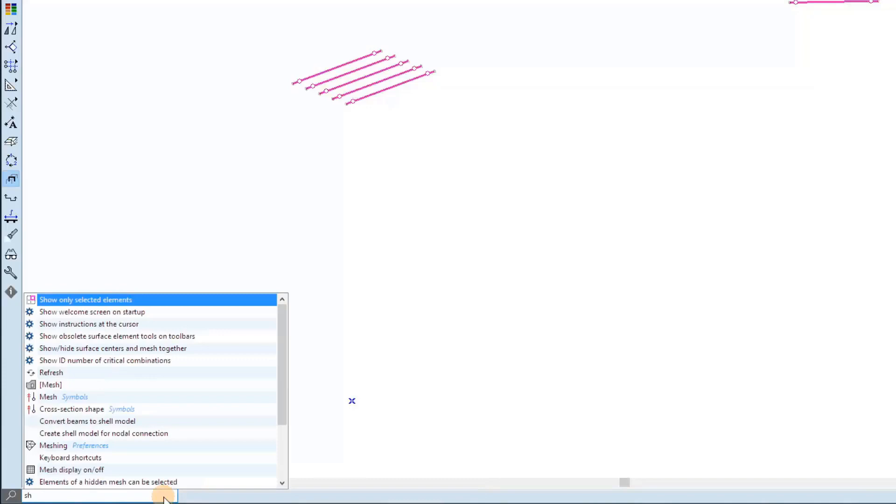
key("Return")
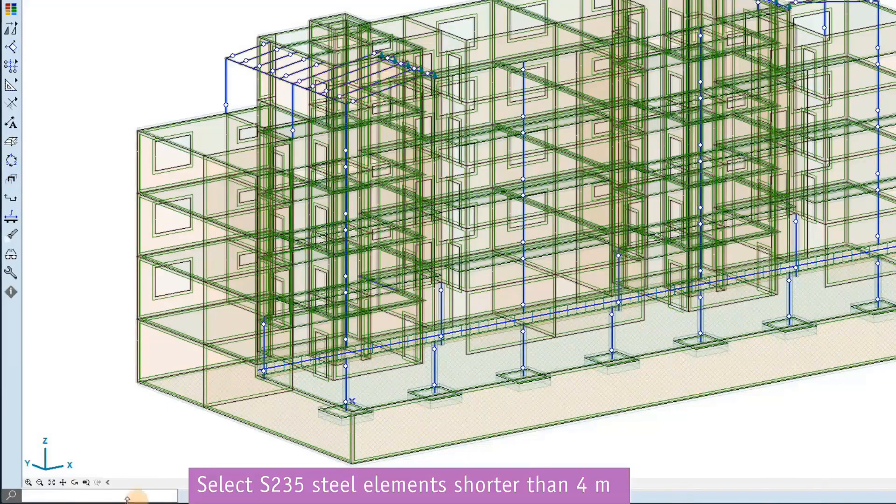
Select the S 235 steel elements shorter than 4 m by combining the *S 235 material filter with the condition Length < 4 m
left_click(77, 495)
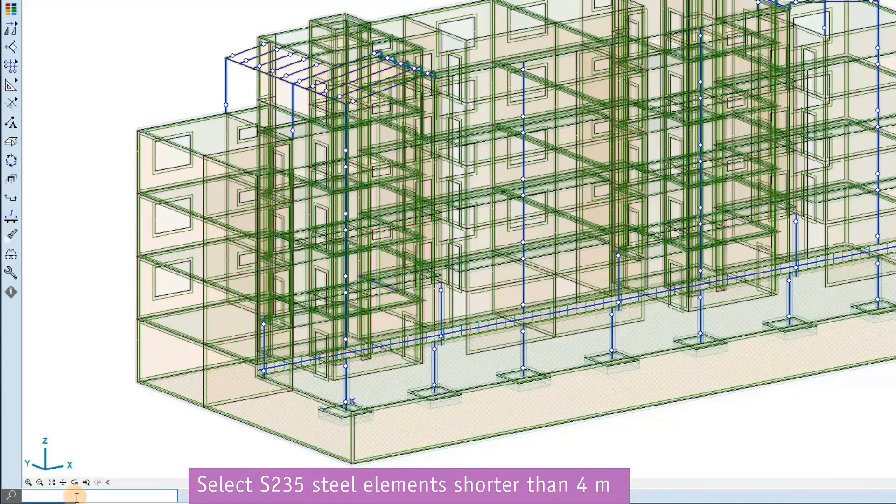
type("*m")
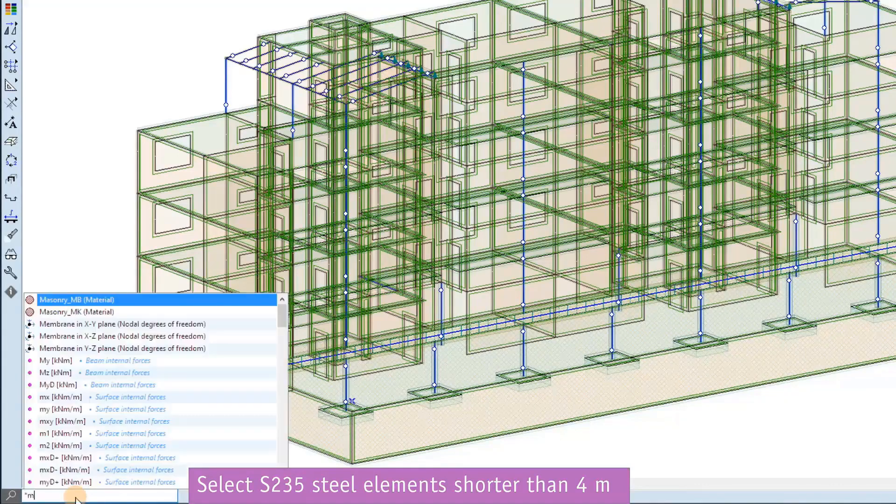
type("at")
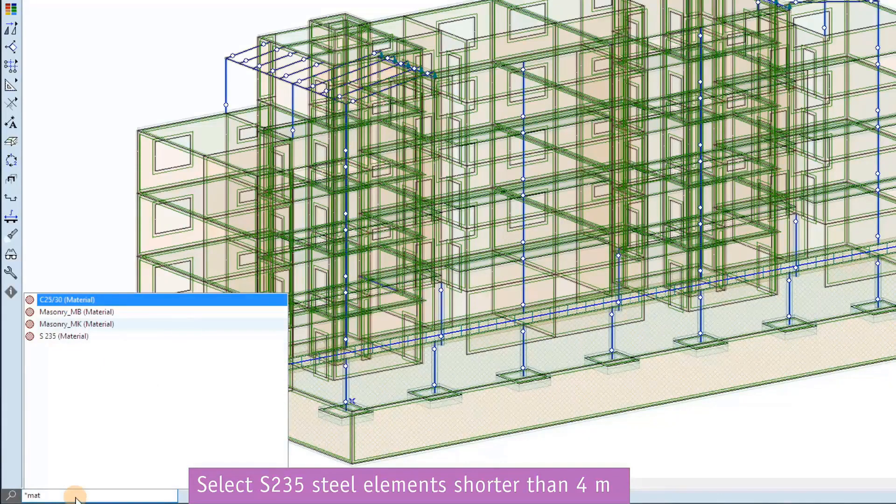
key("Down")
key("Down")
key("Down")
key("Return")
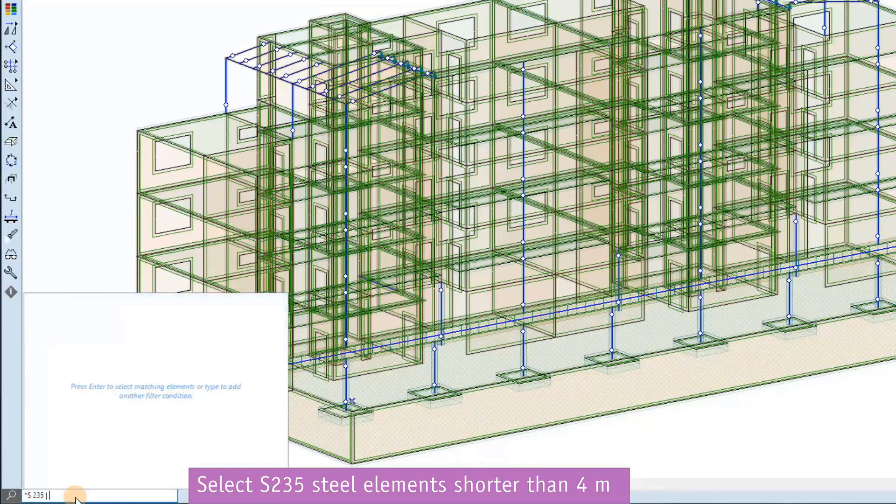
type("Len")
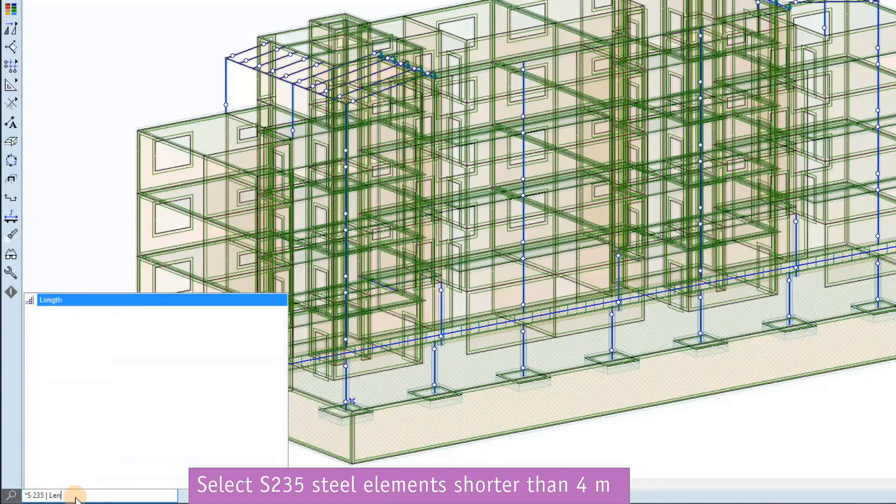
key("Return")
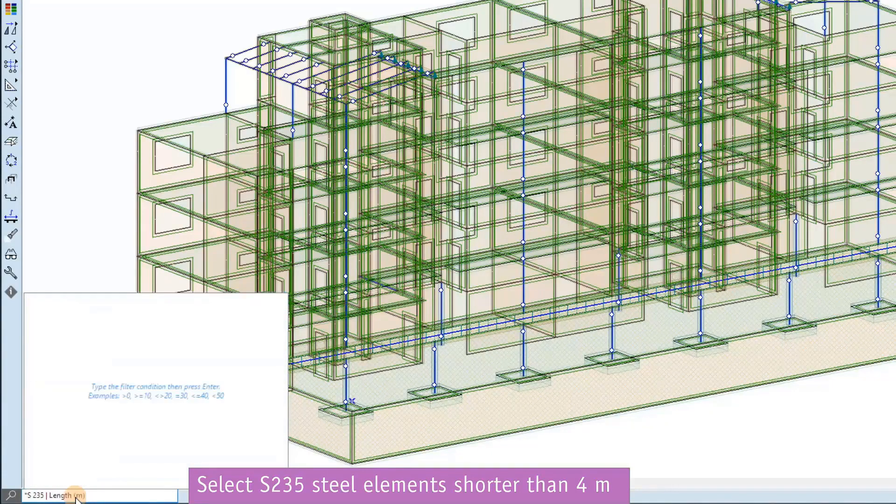
type("<4")
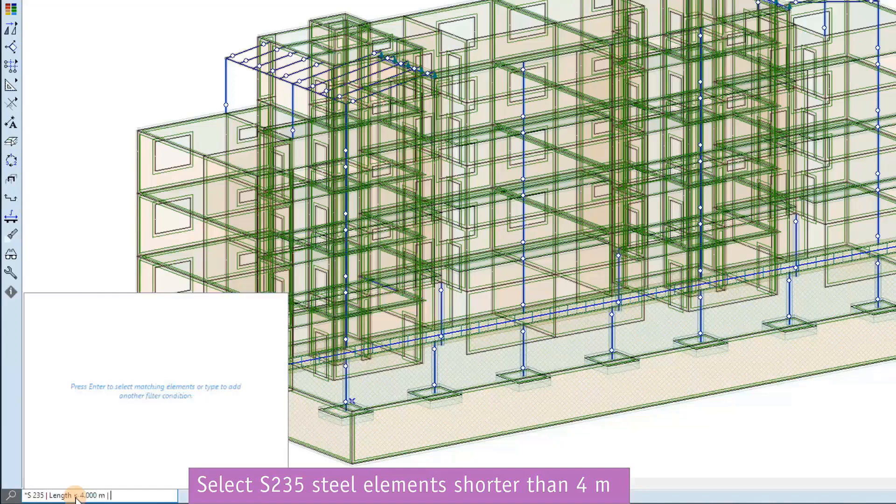
key("Return")
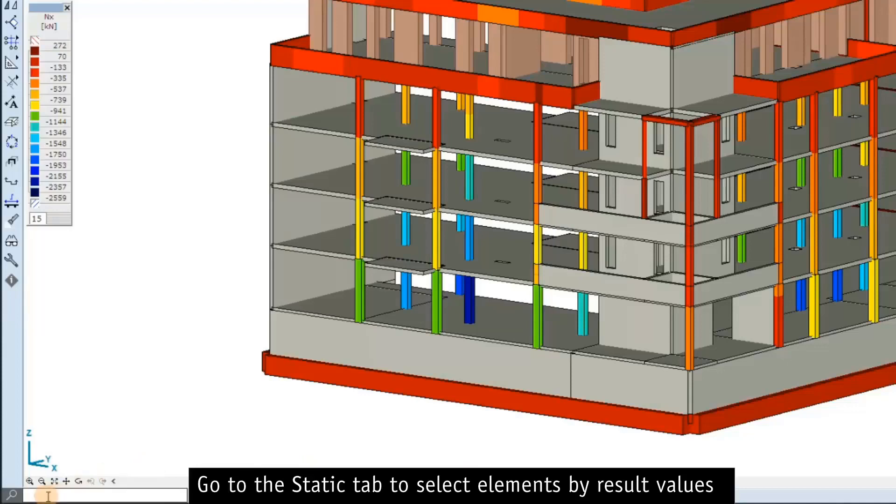
Select the columns with an axial force below -1000 kN by combining the *Columns filter with the condition Nx < -1000
left_click(29, 494)
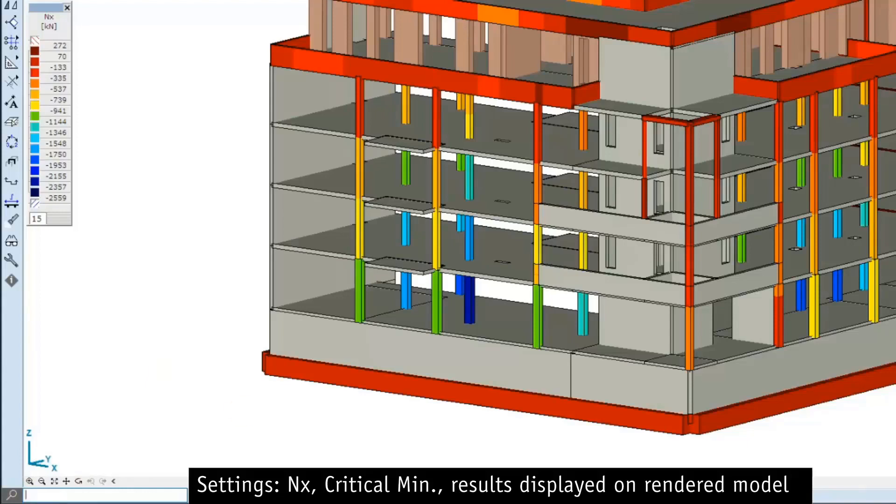
type("*co")
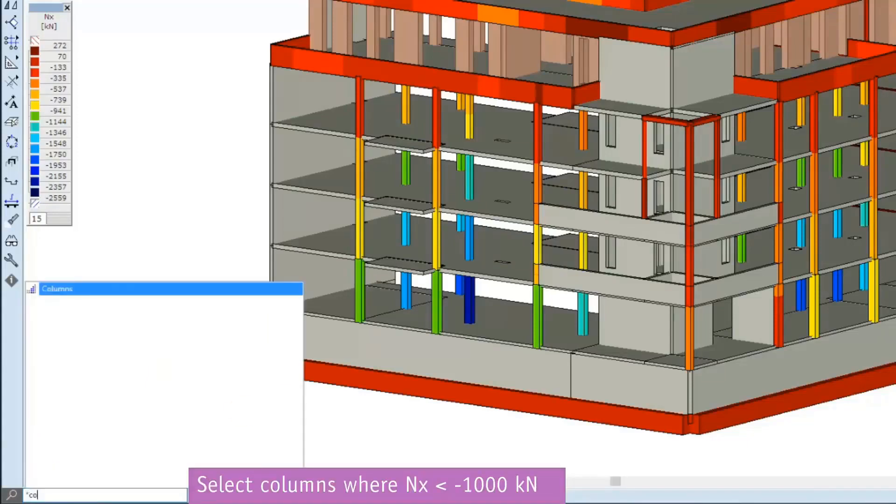
type("lum")
key("Tab")
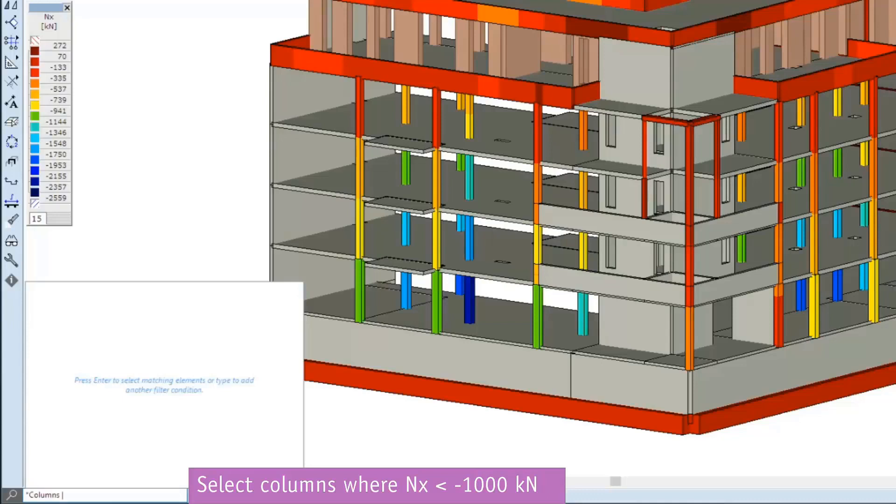
type("Nx")
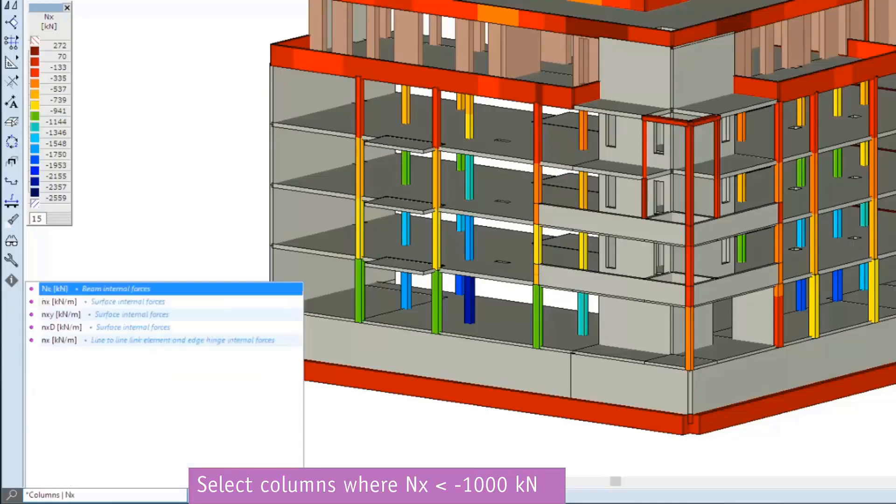
key("Tab")
type("<-1000")
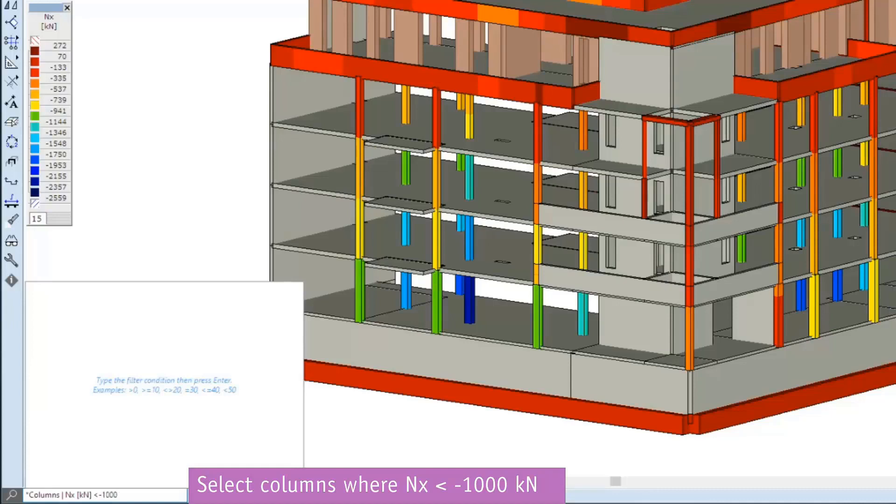
key("Return")
key("Return")
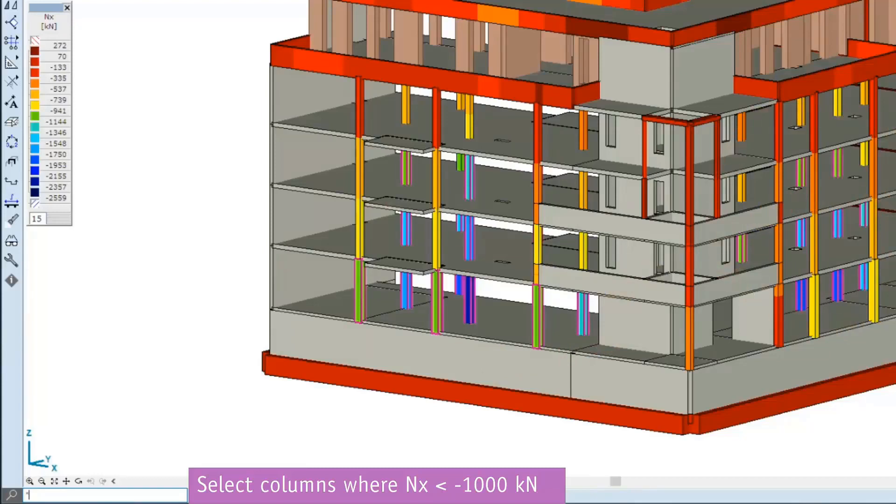
Select the elements with a 30x40 cross-section and an axial force below -1000 kN by combining the *30x40 filter with Nx < -1000
left_click(41, 492)
type("*cr")
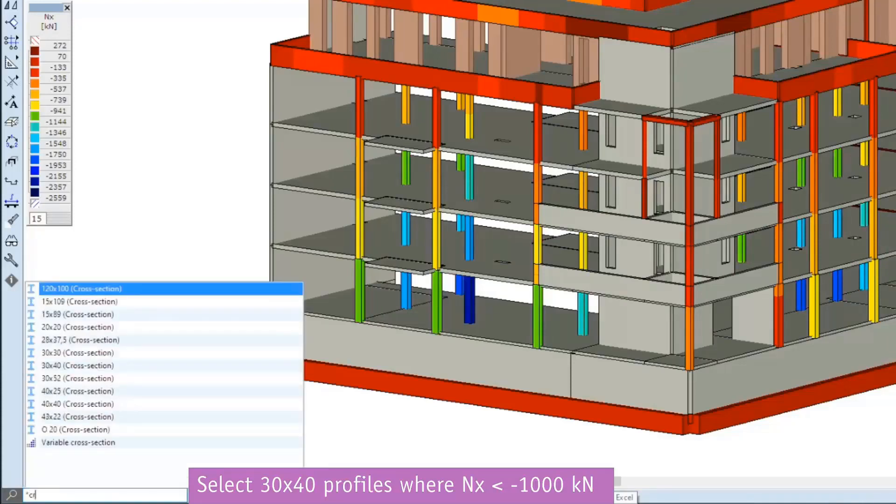
key("Down")
key("Down")
key("Down")
key("Down")
key("Down")
key("Down")
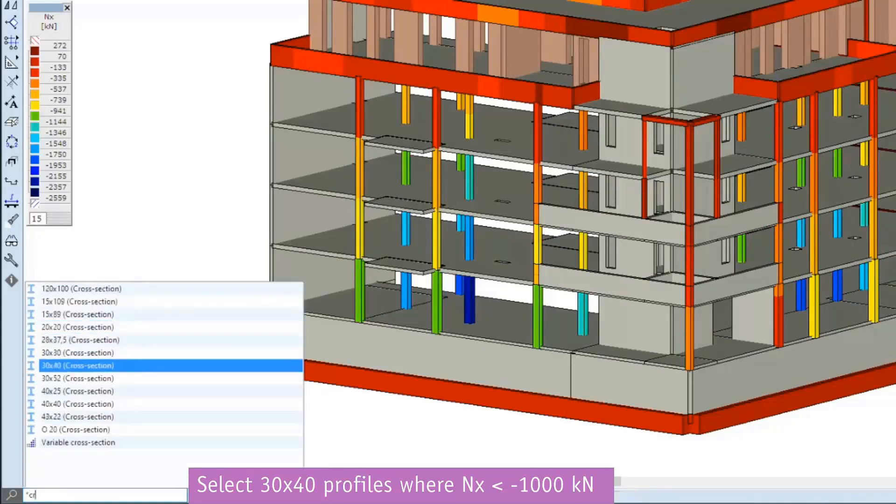
key("Return")
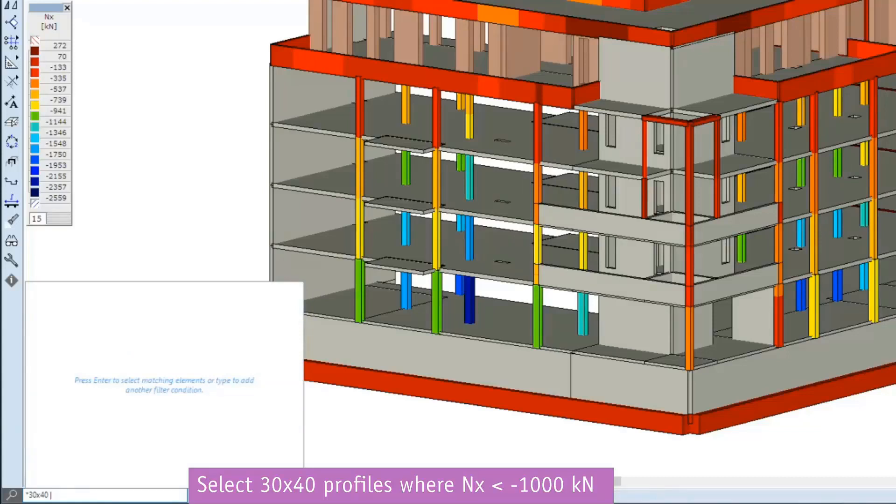
type("nx")
key("Return")
type("<")
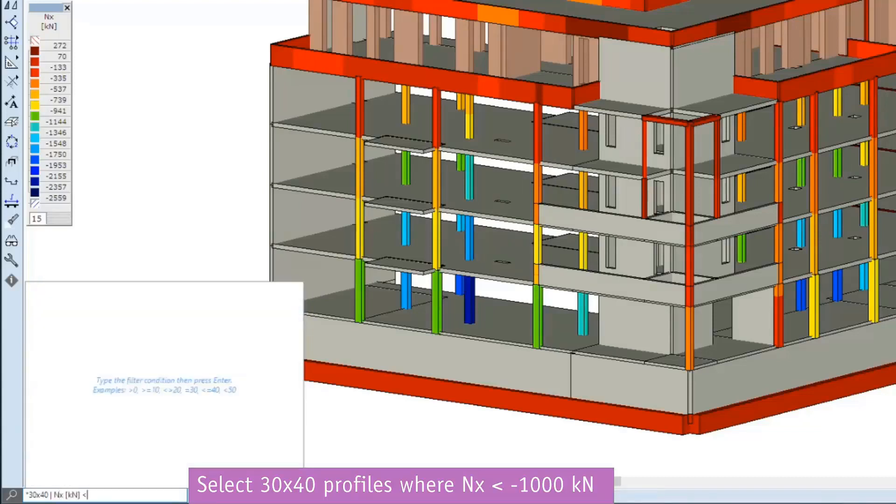
type("-1000")
key("Return")
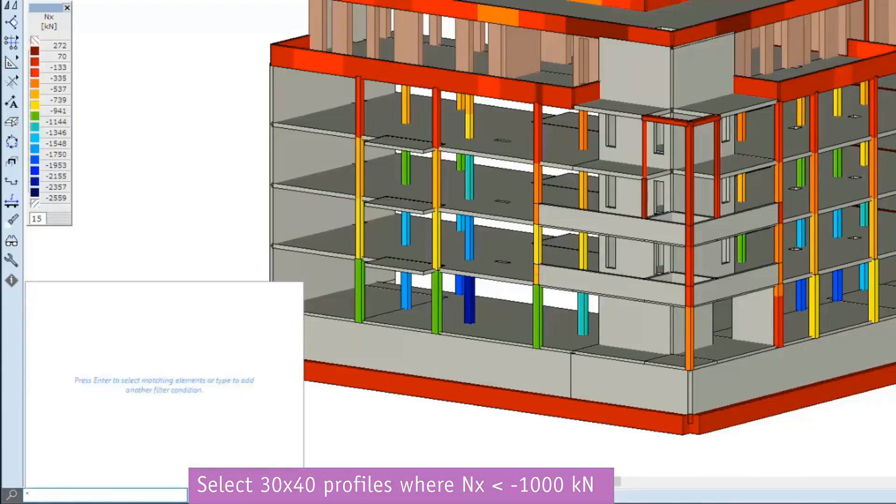
key("Return")
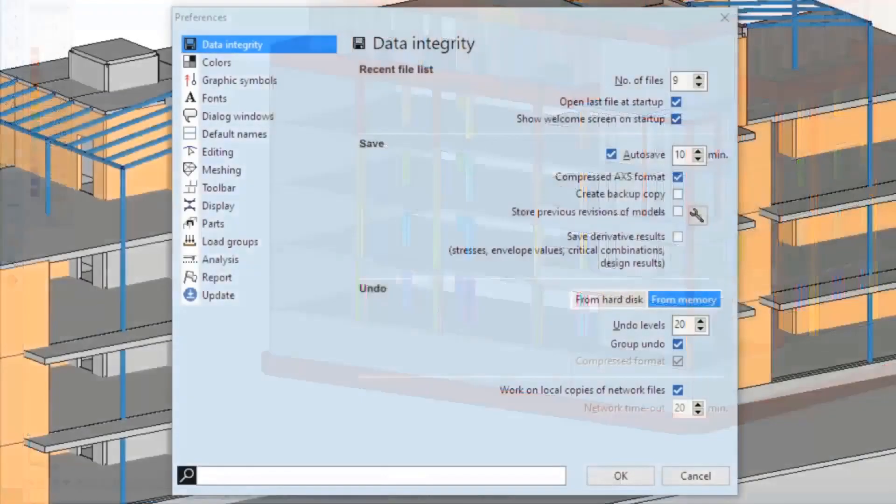
Search the Preferences for "mesh" and go to the setting Show/hide surface centers and mesh together
left_click(221, 473)
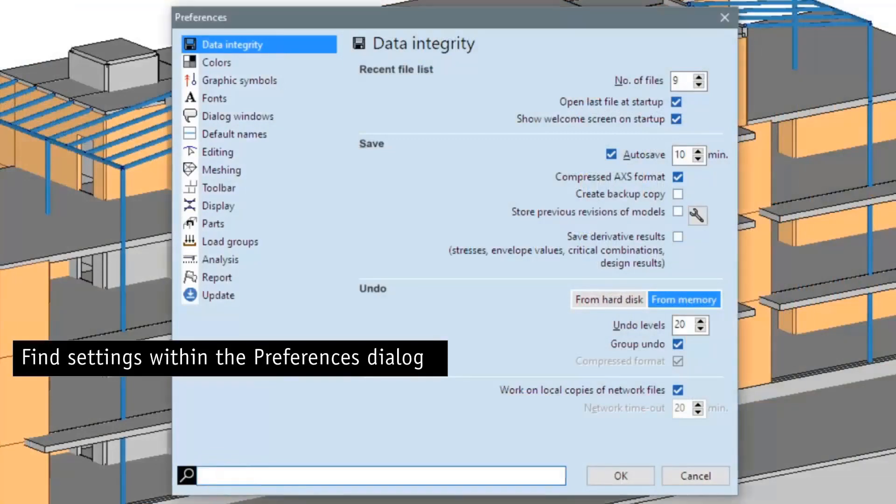
type("me")
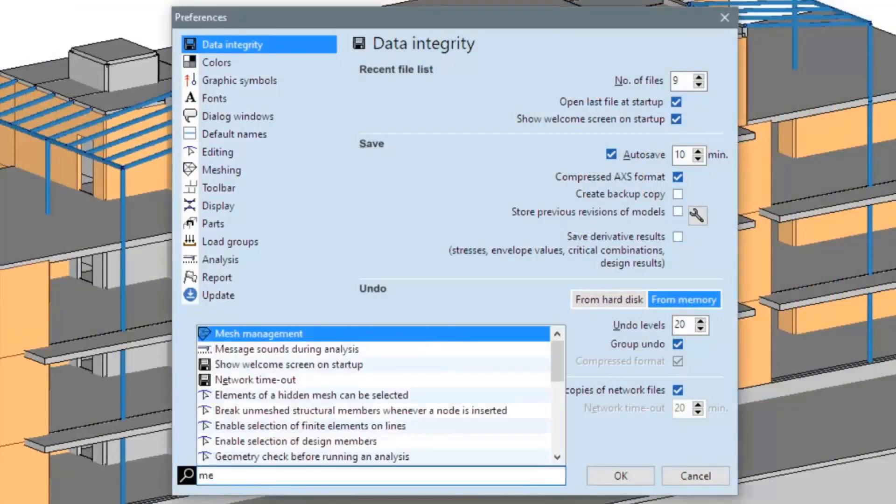
type("sh")
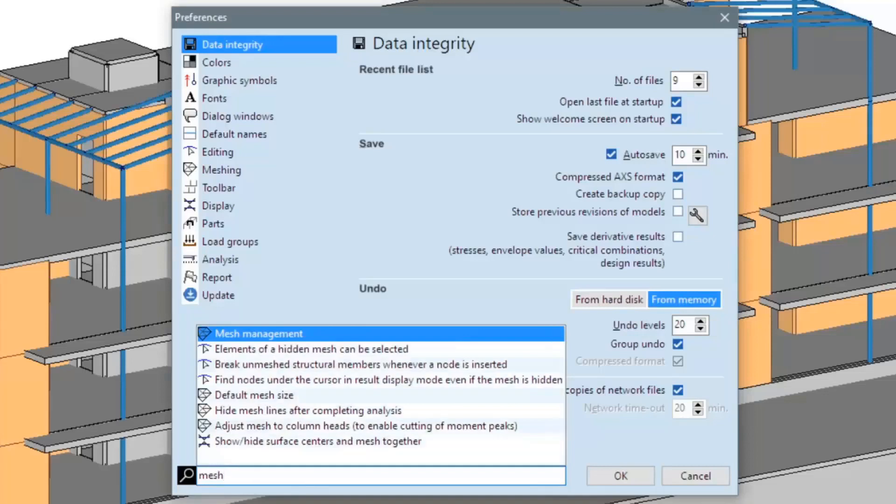
key("Down")
key("Down")
key("Down")
key("Down")
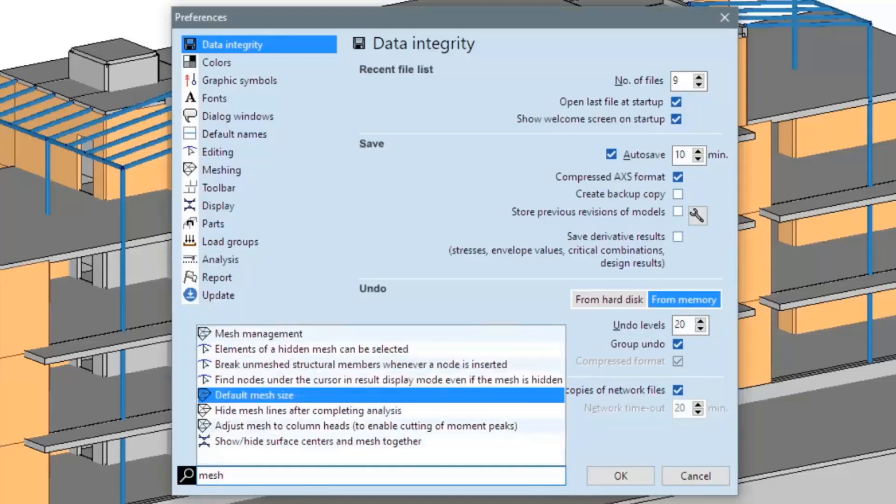
key("Down")
key("Down")
key("Down")
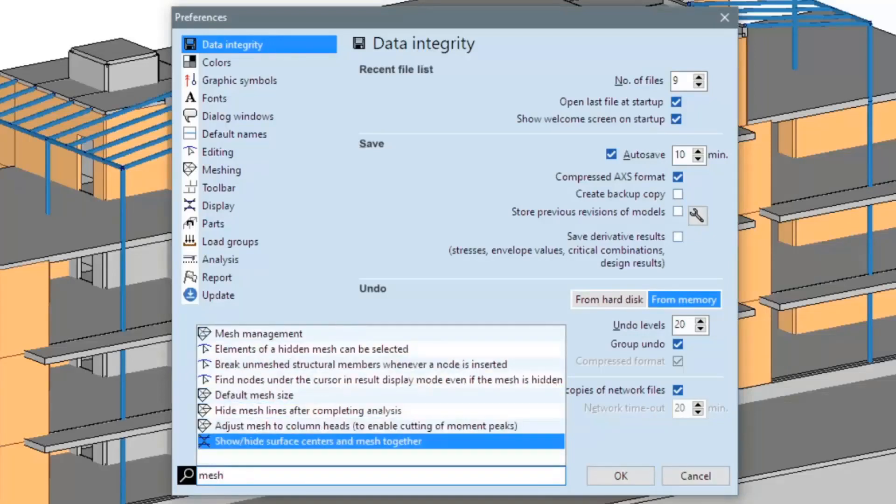
key("Return")
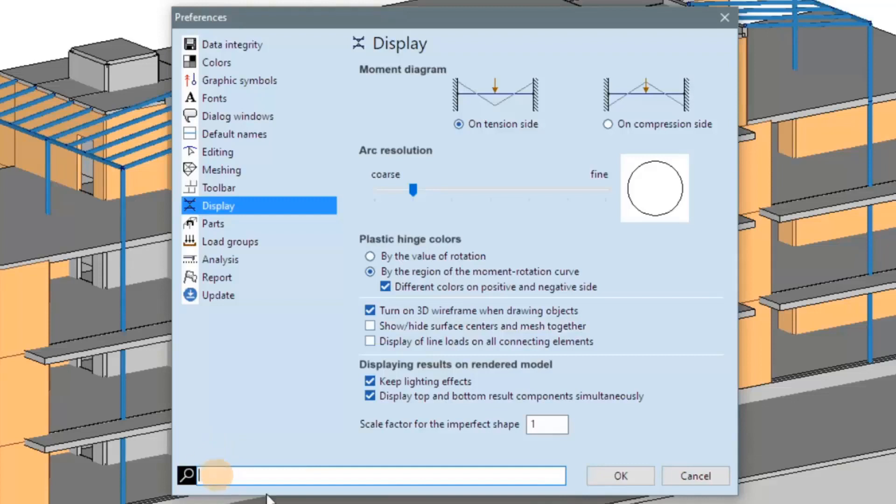
Search the Preferences for "undo" and go to the Undo levels setting
type("undo")
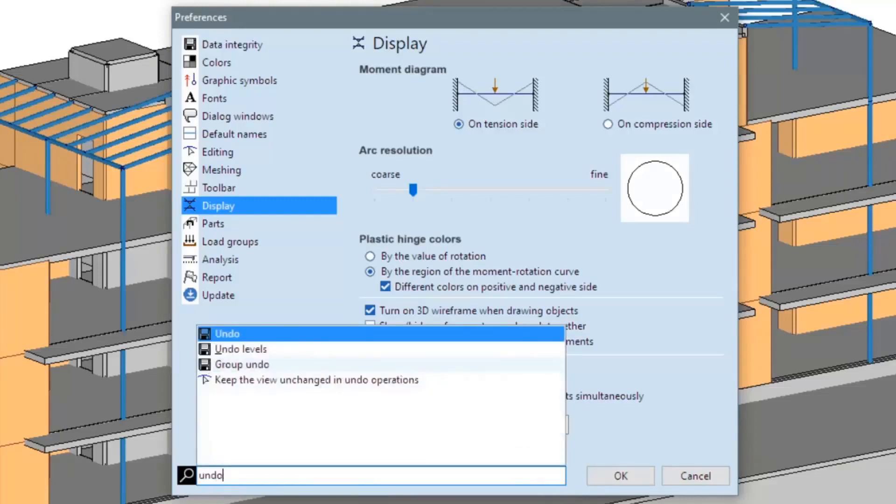
key("Down")
key("Return")
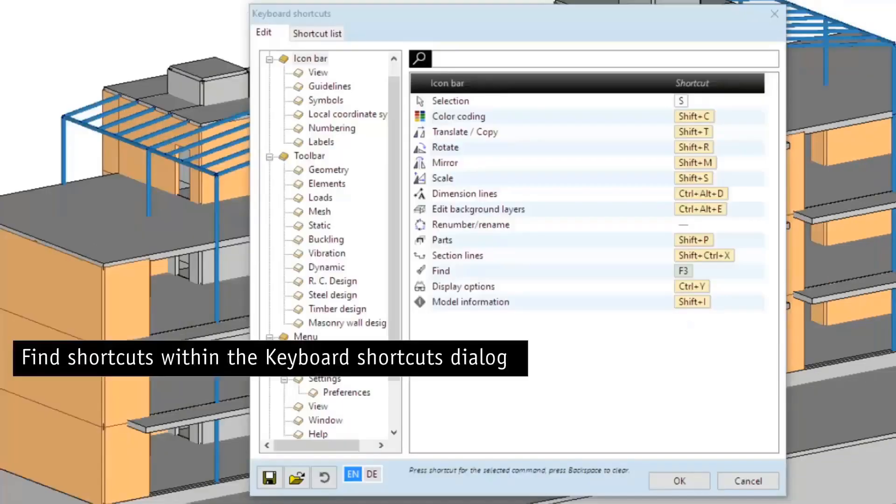
Browse the keyboard shortcuts of the Icon bar categories as far as Local coordinate system
left_click(375, 19)
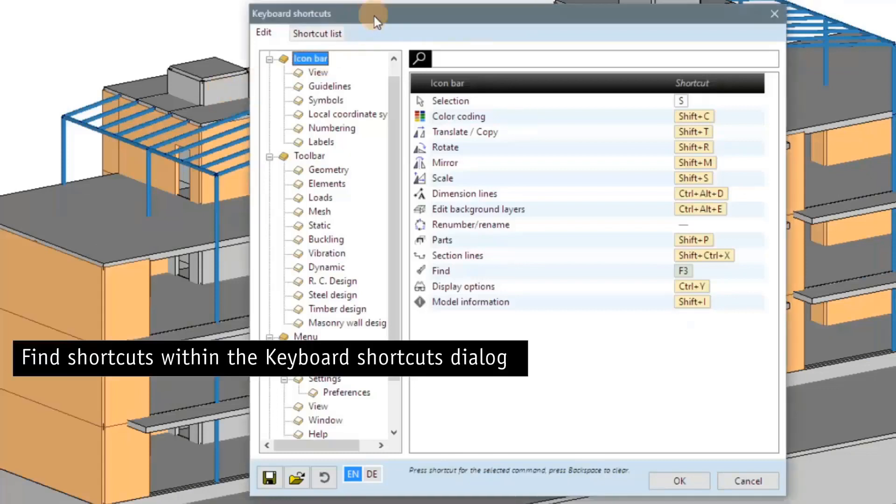
left_click(310, 59)
key("Down")
key("Down")
key("Down")
key("Down")
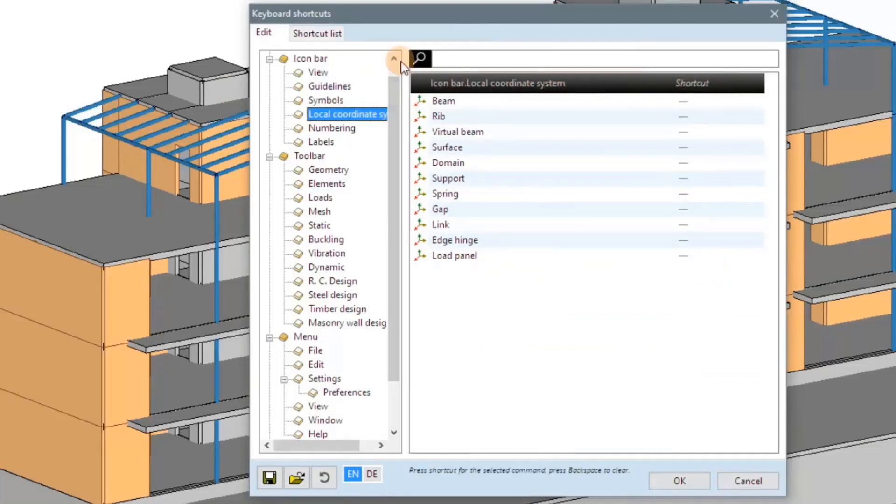
Search the keyboard shortcuts for "split" to find the load split functions
left_click(460, 57)
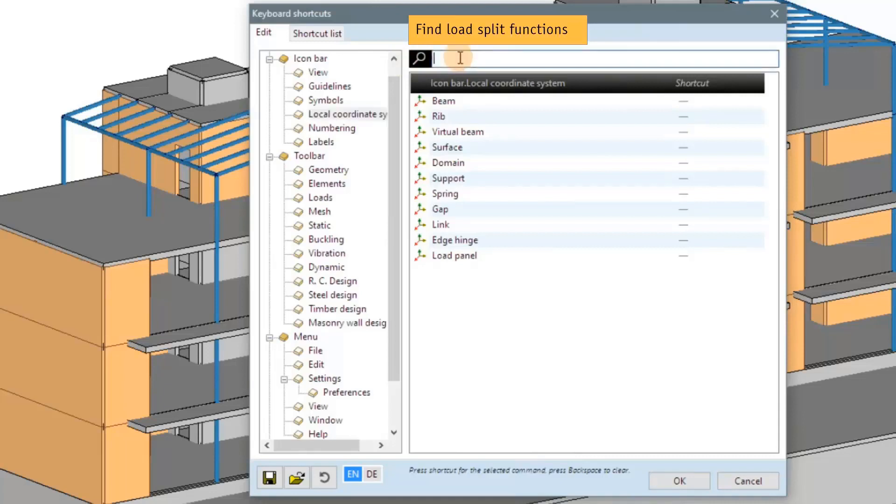
type("spl")
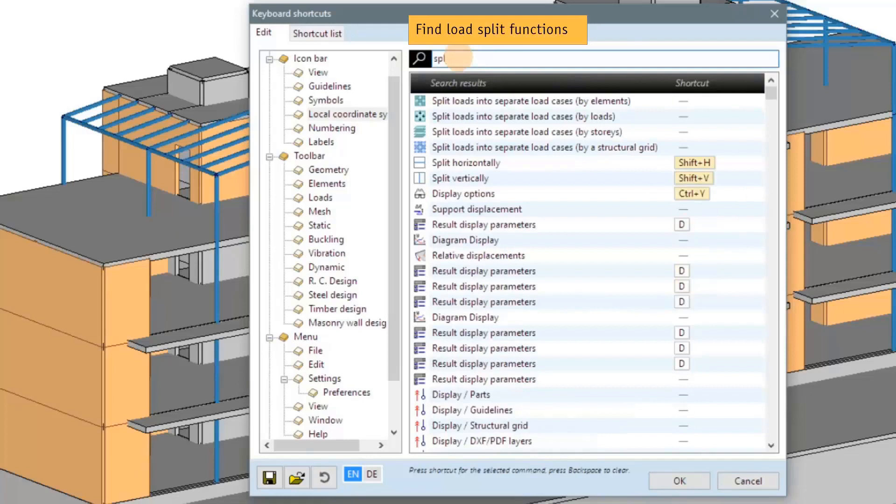
type("it")
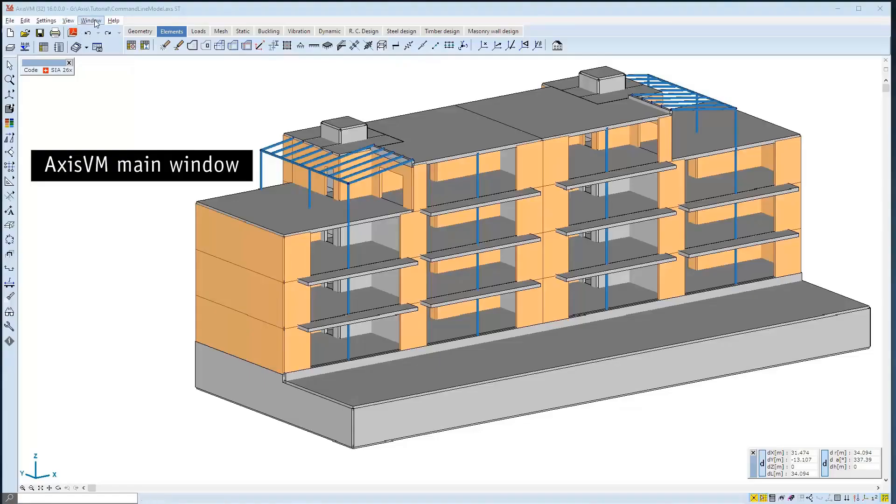
Arrange the building model in the Four windows for principal views layout, and in the 3D view and smaller orthographic views layout
left_click(90, 20)
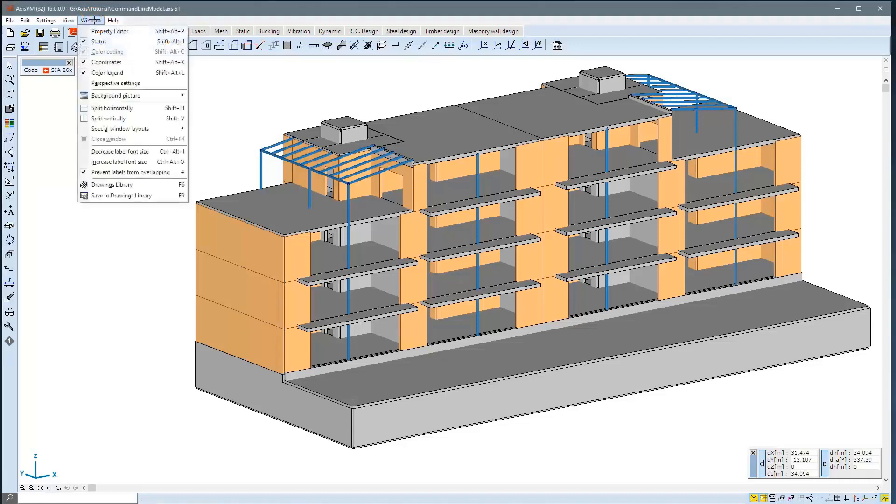
mouse_move(114, 127)
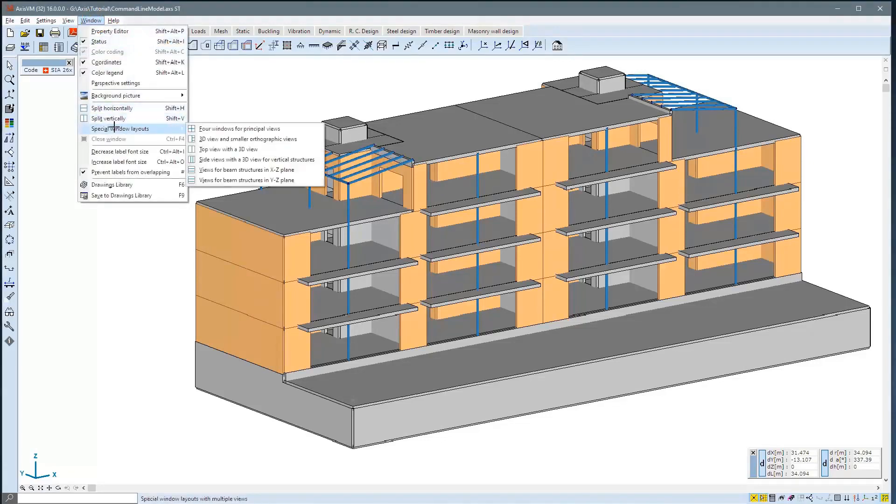
left_click(208, 129)
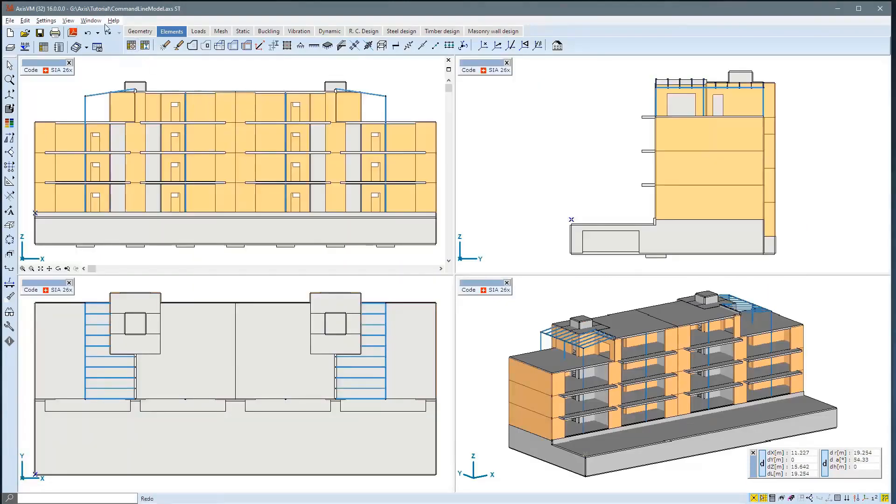
left_click(91, 21)
mouse_move(133, 129)
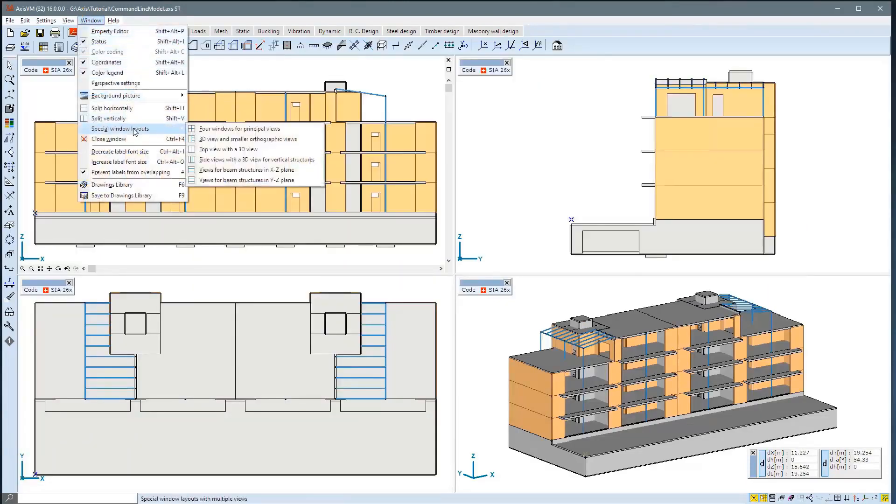
left_click(225, 141)
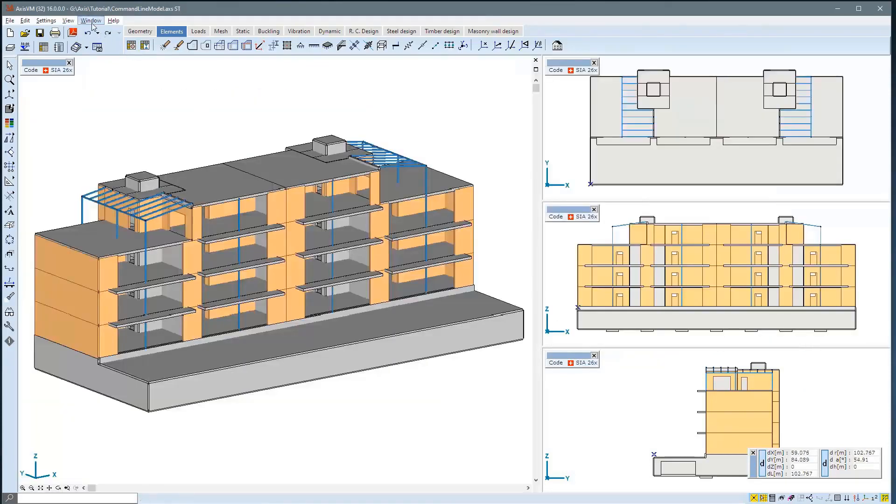
Switch the window layout to Top view with a 3D view, and to Side views with a 3D view for vertical structures
left_click(91, 20)
mouse_move(140, 129)
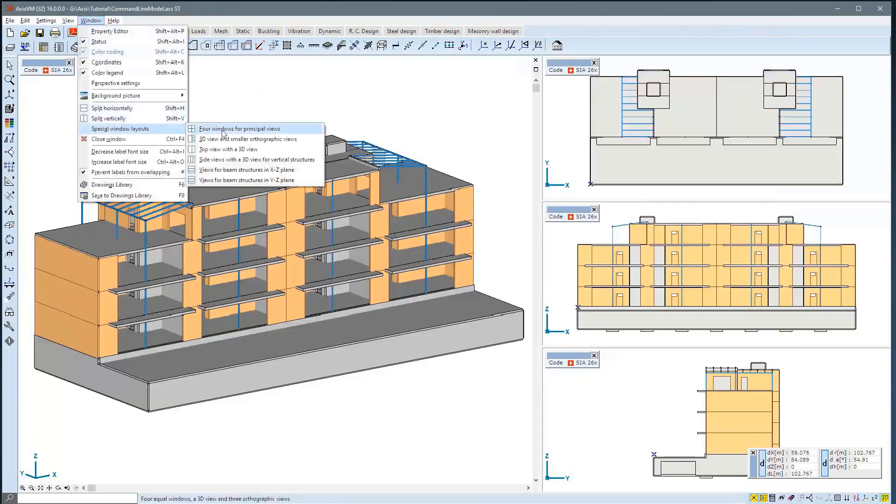
left_click(229, 149)
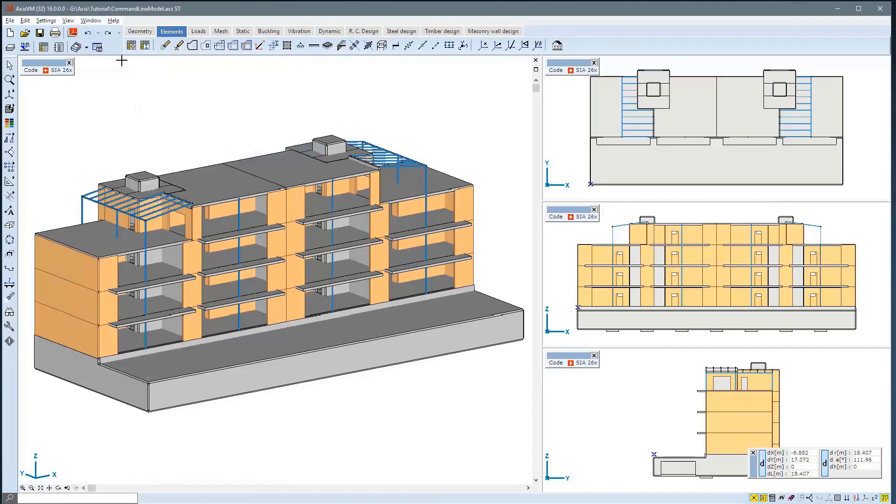
left_click(90, 21)
mouse_move(135, 129)
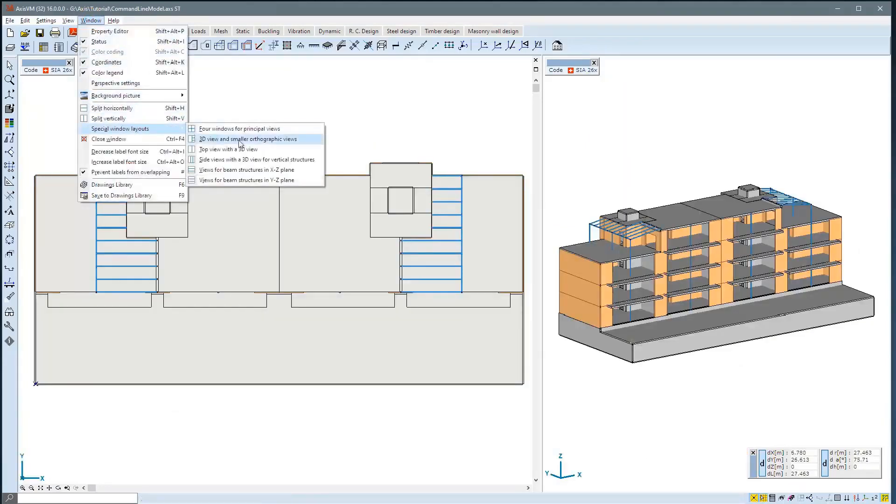
left_click(239, 159)
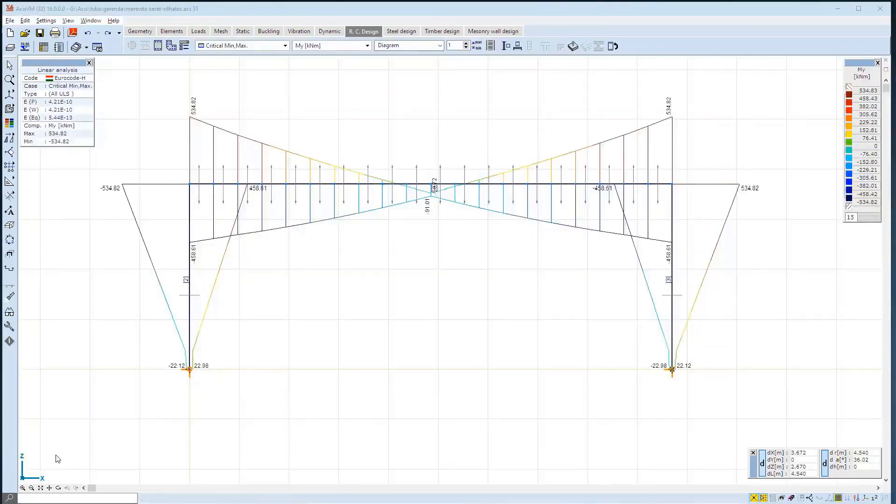
Apply the special window layout Views for beam structures in X-Z plane to the frame's My moment diagram
left_click(87, 21)
mouse_move(180, 129)
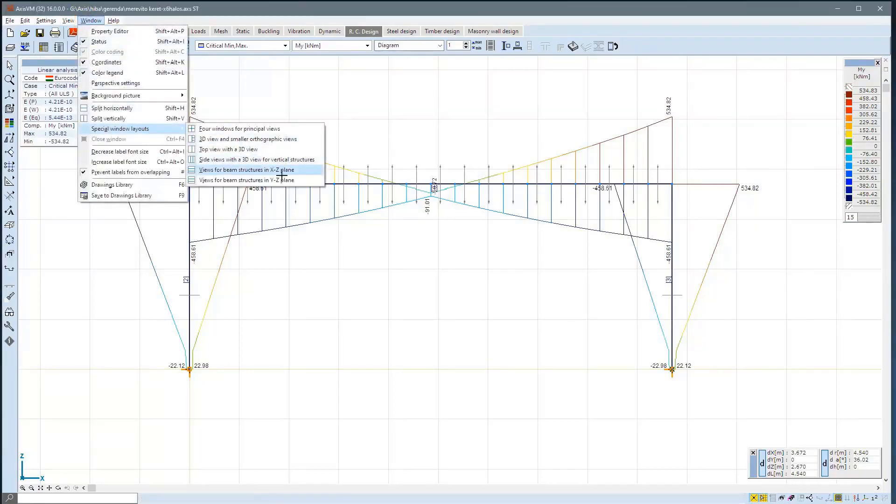
left_click(290, 170)
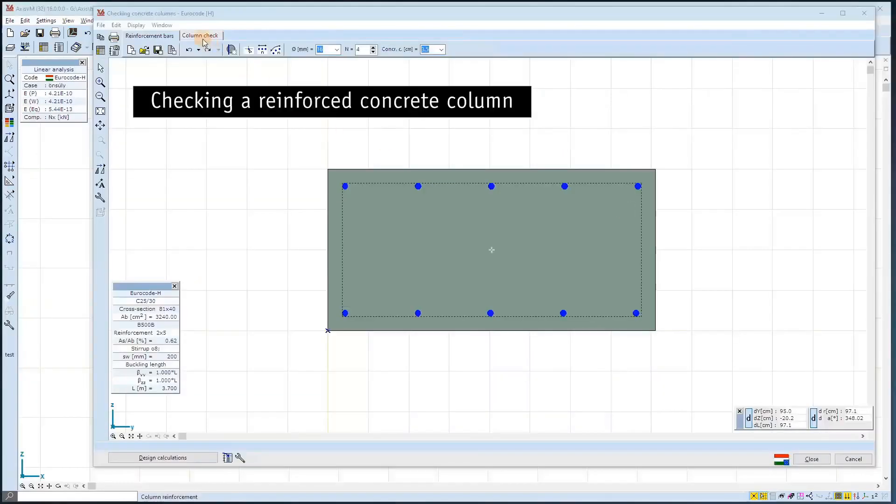
Display the column check of the reinforced concrete column and arrange it with special window Layout 1
left_click(202, 35)
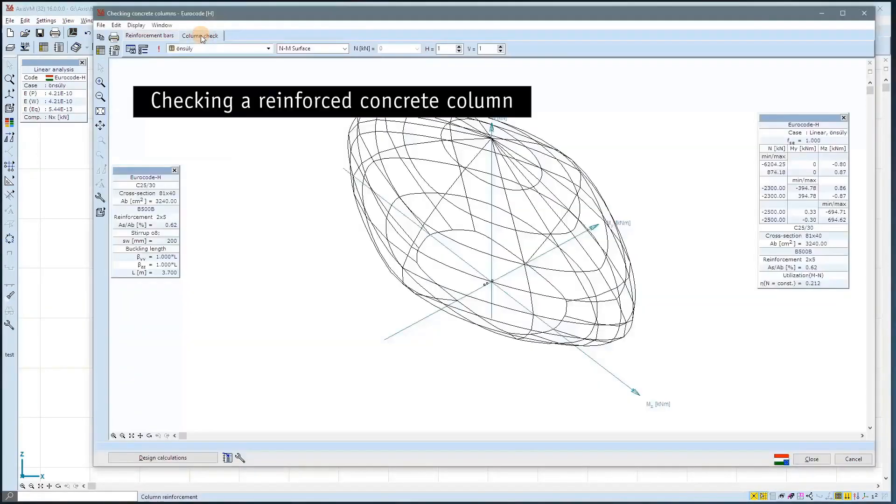
left_click(162, 24)
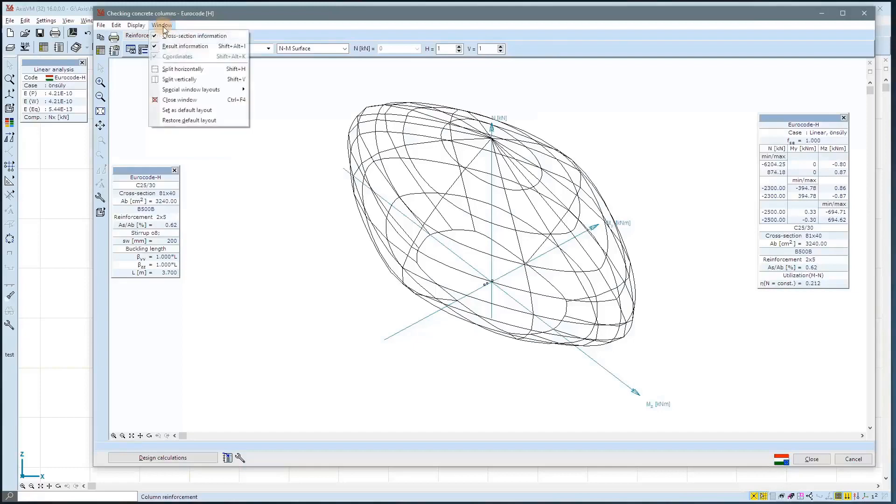
mouse_move(202, 93)
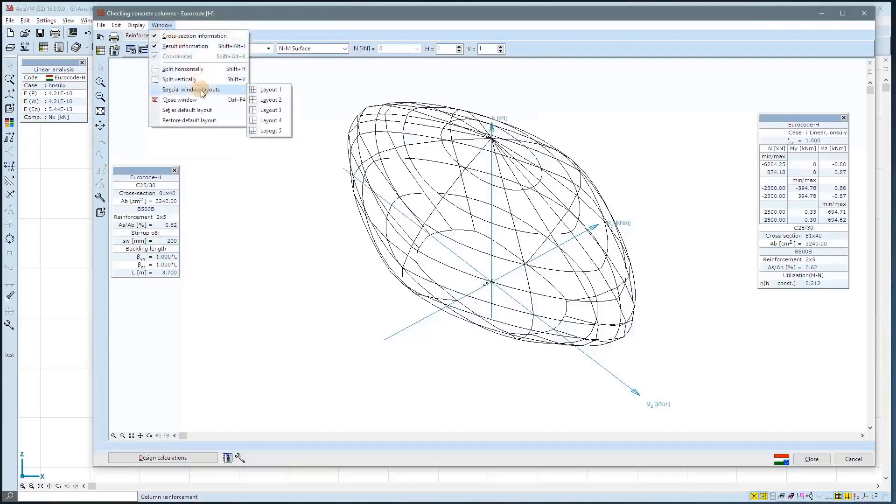
left_click(267, 88)
left_click(282, 89)
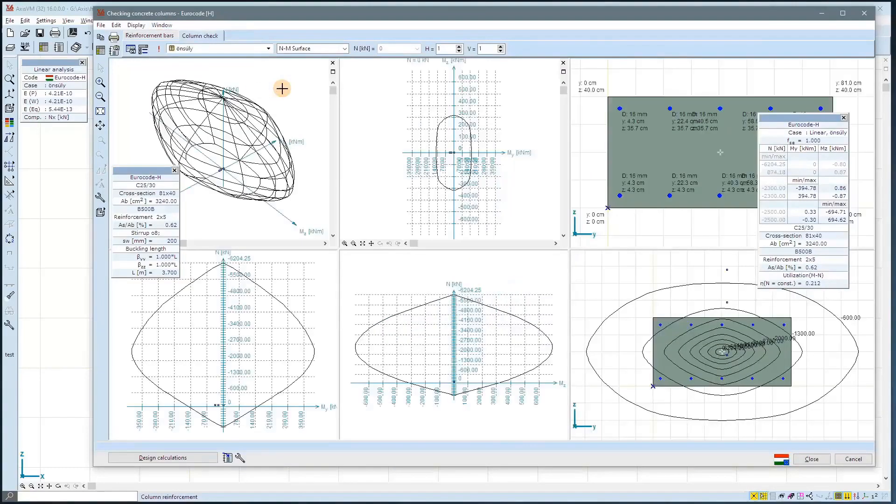
Switch the column check to special window Layout 2 and to Layout 3
left_click(161, 25)
mouse_move(203, 89)
left_click(283, 92)
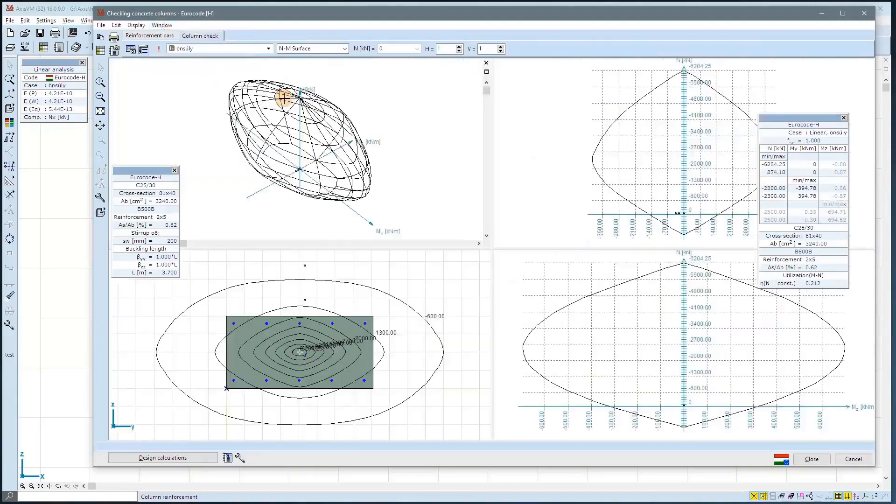
left_click(166, 25)
mouse_move(229, 89)
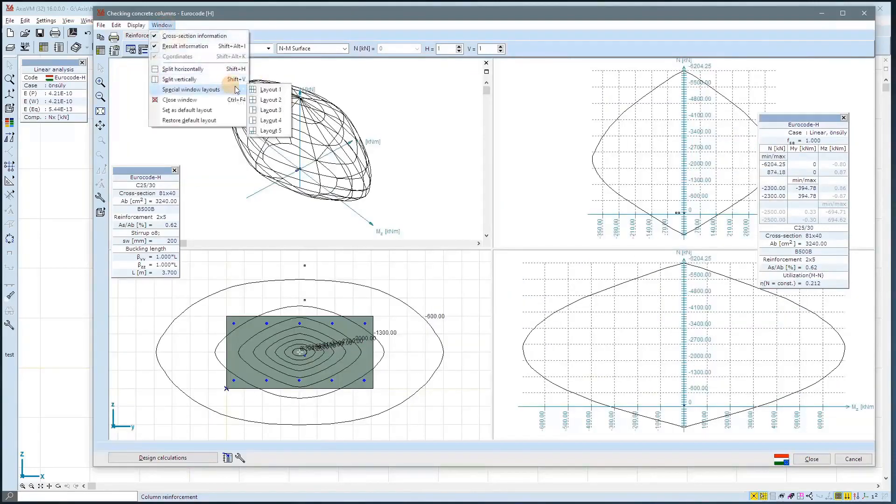
left_click(277, 111)
Switch the column check to special window Layout 4 and to Layout 5
left_click(162, 25)
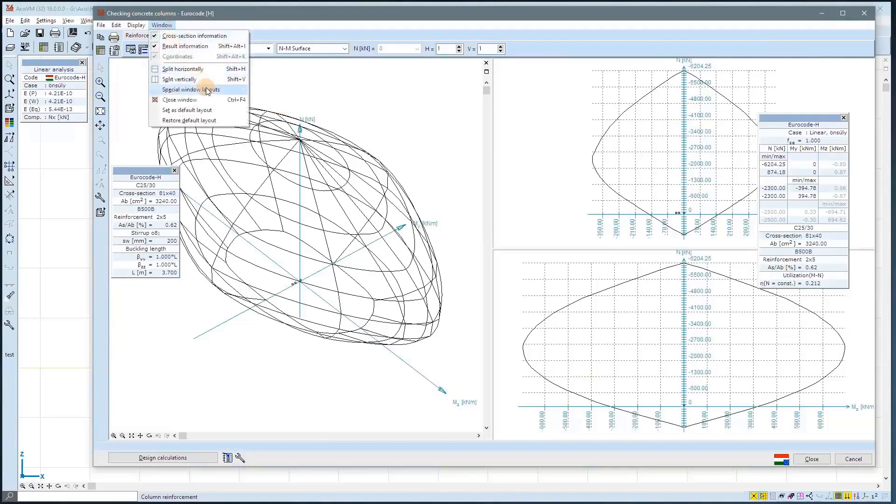
left_click(271, 120)
left_click(162, 25)
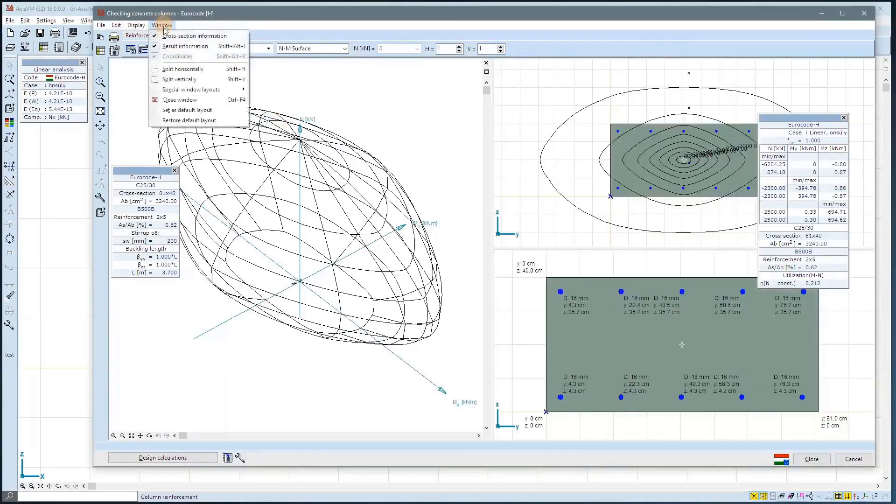
left_click(286, 130)
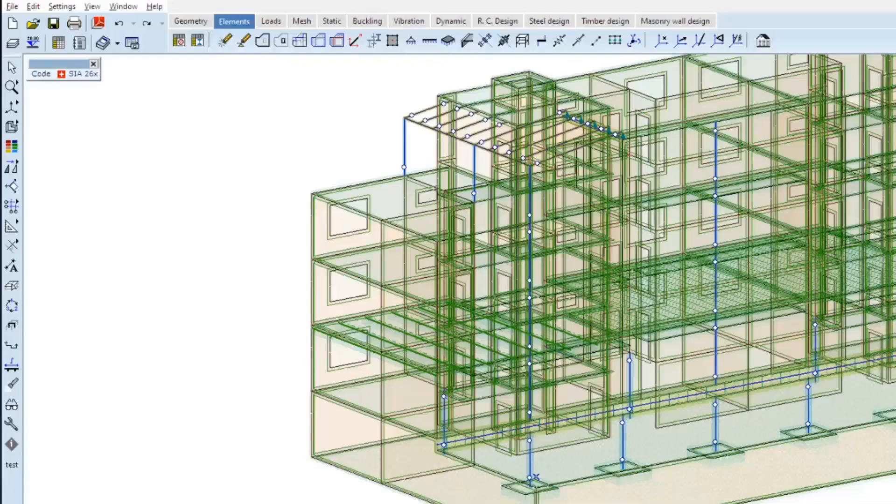
Isolate the ribbed domains using the logical parts by domain type, and turn them off to isolate the hollow core domains
left_click(11, 327)
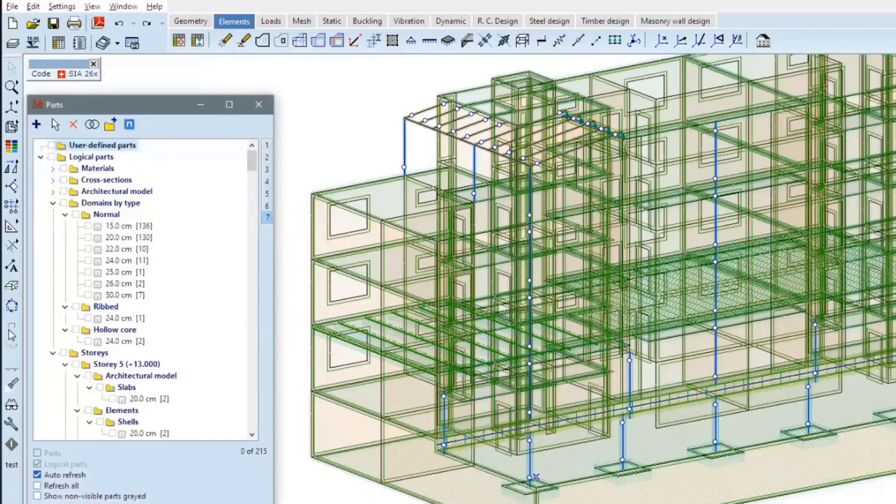
left_click(75, 307)
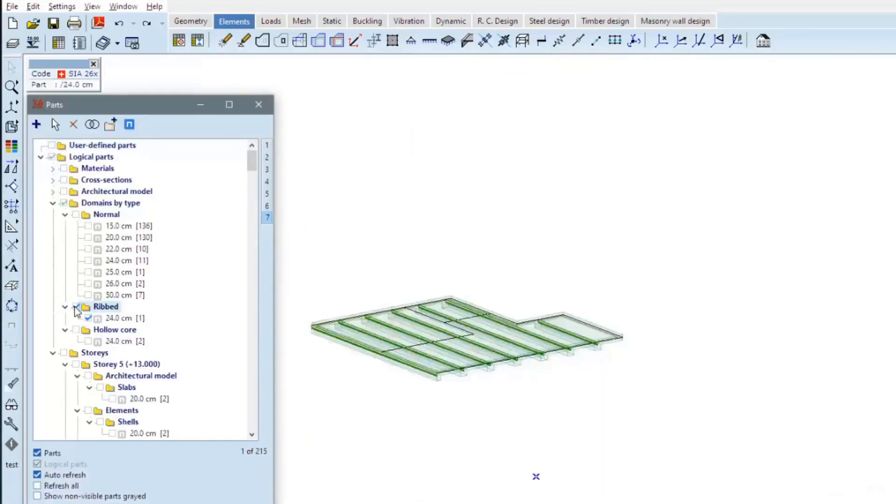
left_click(74, 306)
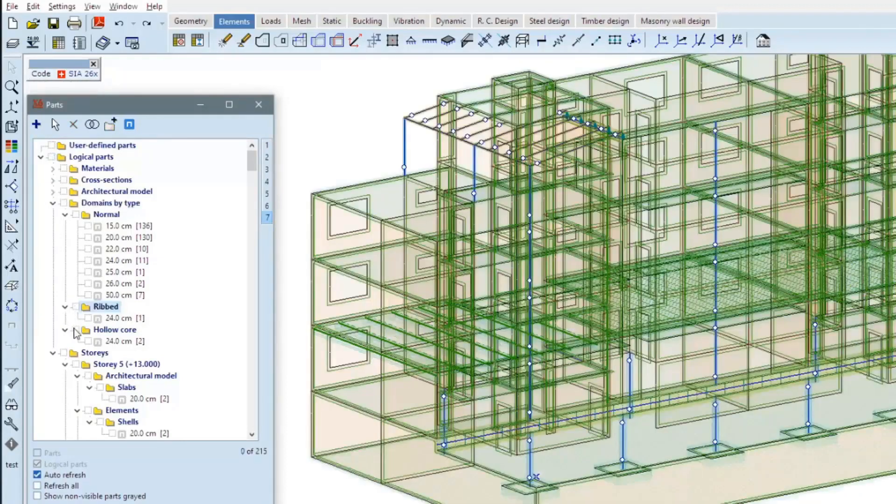
left_click(76, 330)
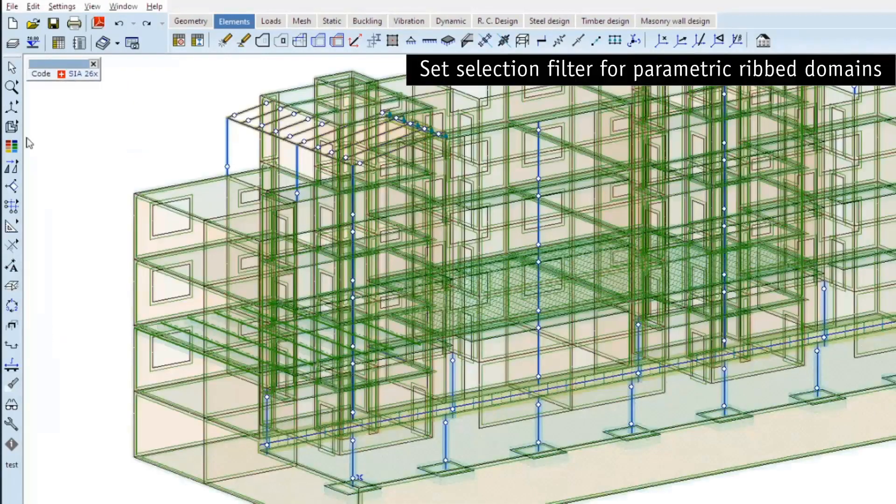
Filter the selection to Ribbed domains only and select them with a rectangle around the building model
left_click(11, 70)
left_click(267, 68)
left_click(288, 106)
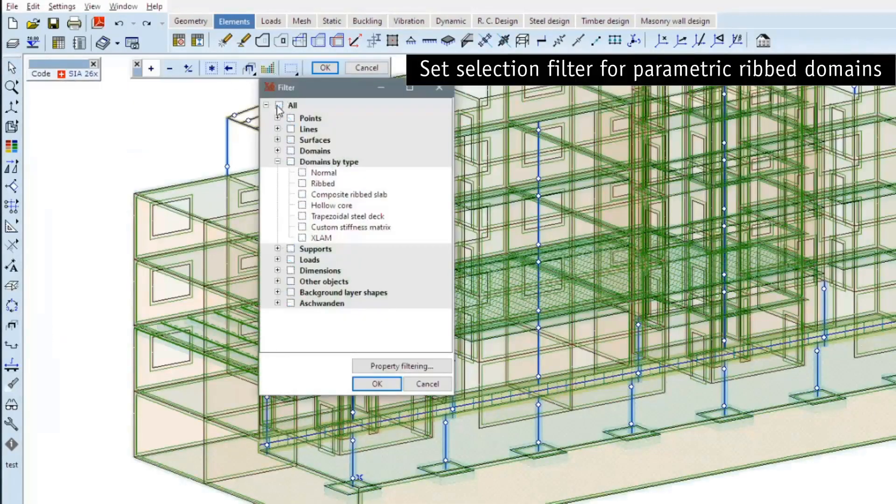
left_click(303, 183)
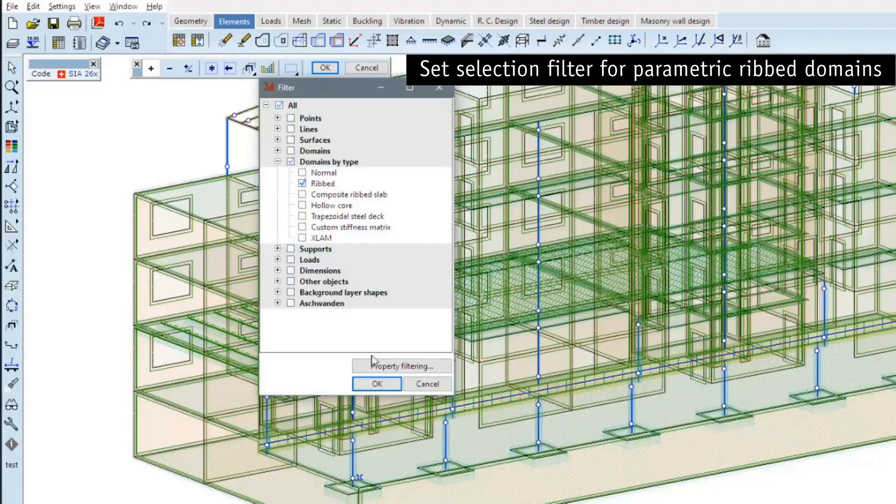
left_click(375, 384)
left_click_drag(70, 144, 875, 481)
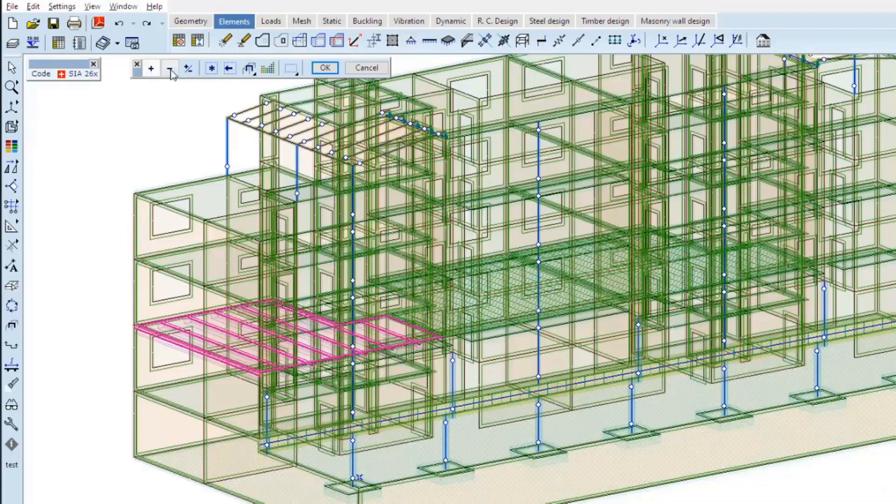
Deselect the ribbed domains, change the selection filter to Hollow core only, and select with a rectangle around the building
left_click(212, 69)
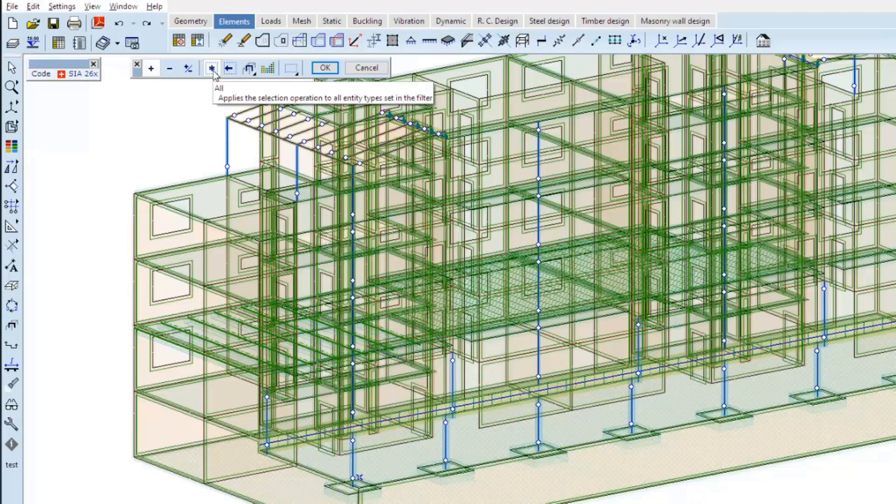
left_click(269, 69)
left_click(302, 184)
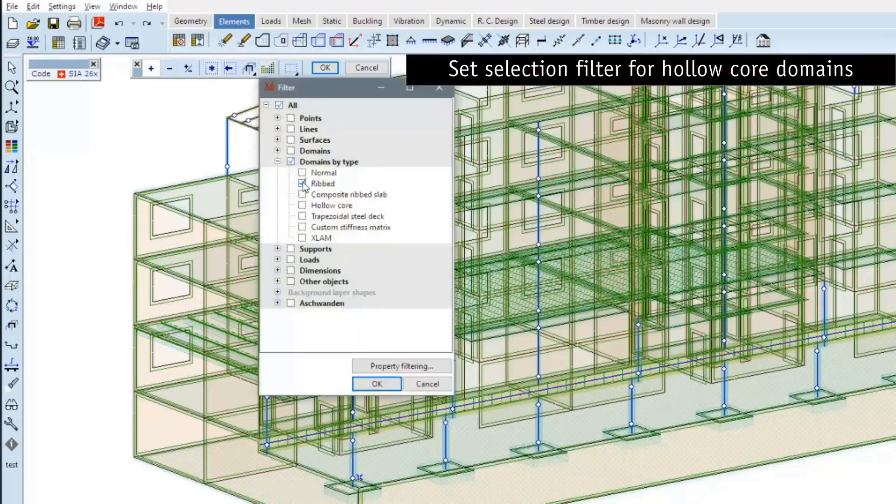
left_click(303, 205)
left_click(377, 384)
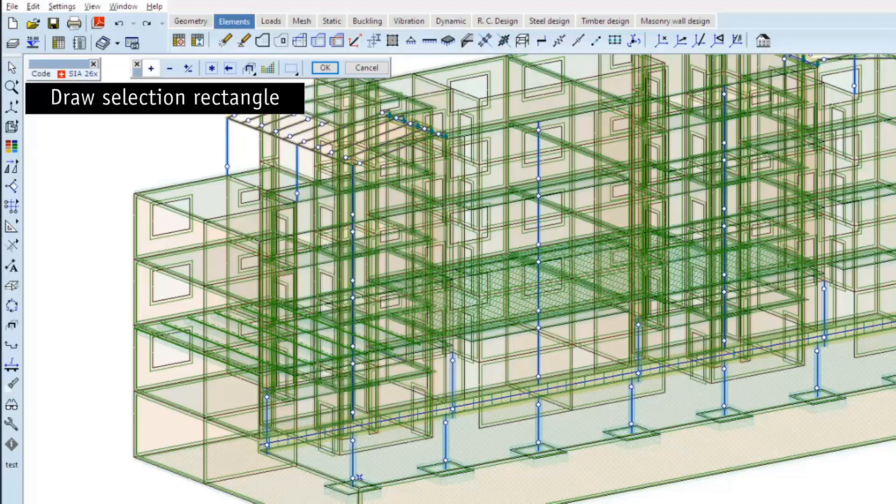
left_click_drag(65, 95, 884, 479)
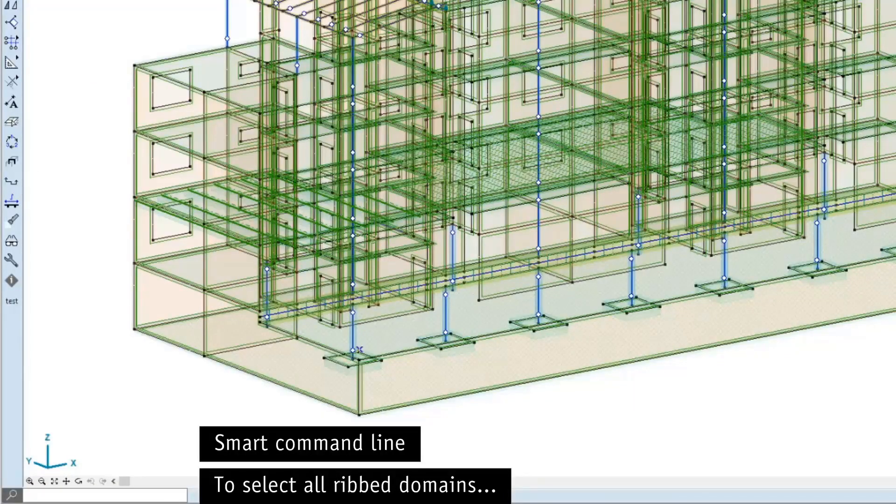
Select all ribbed domains through the command finder by entering "*rib" and choosing the Ribbed domain type
left_click(94, 495)
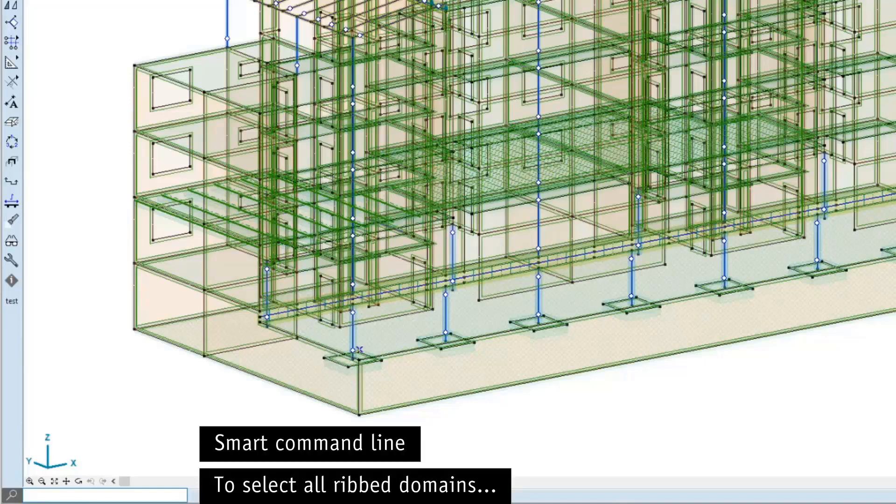
type("*rib")
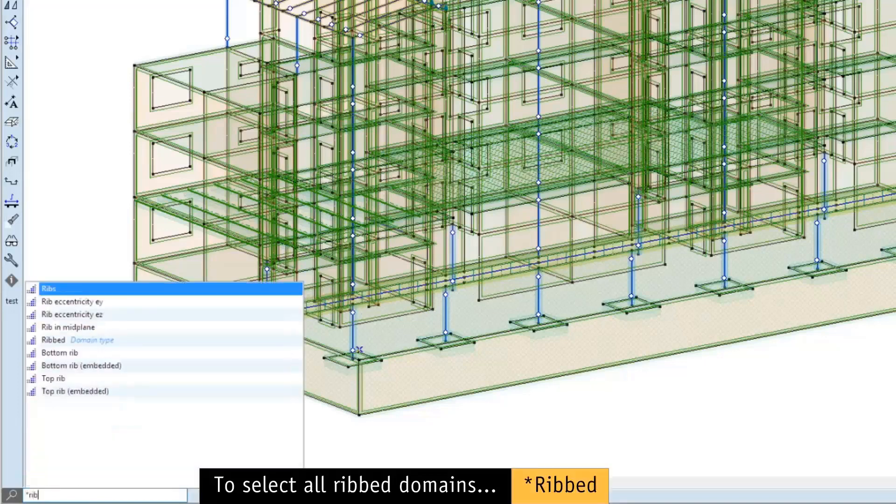
key("Down")
key("Down")
key("Down")
key("Down")
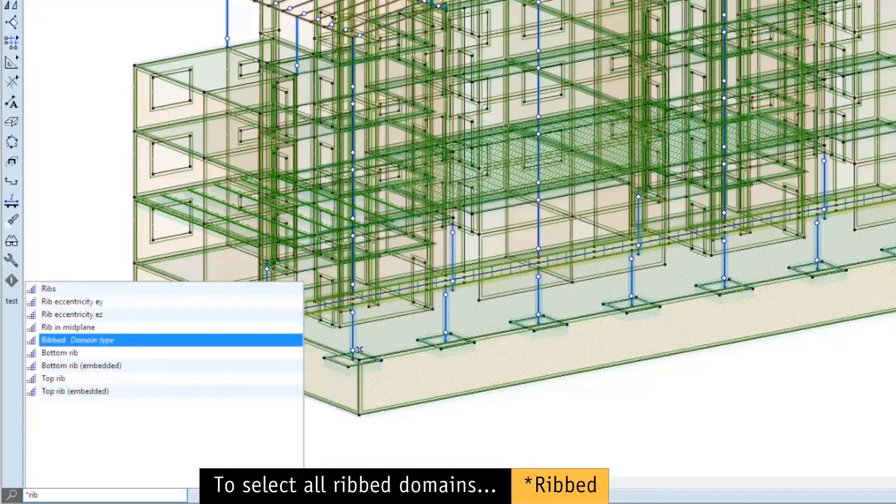
key("Return")
key("Return")
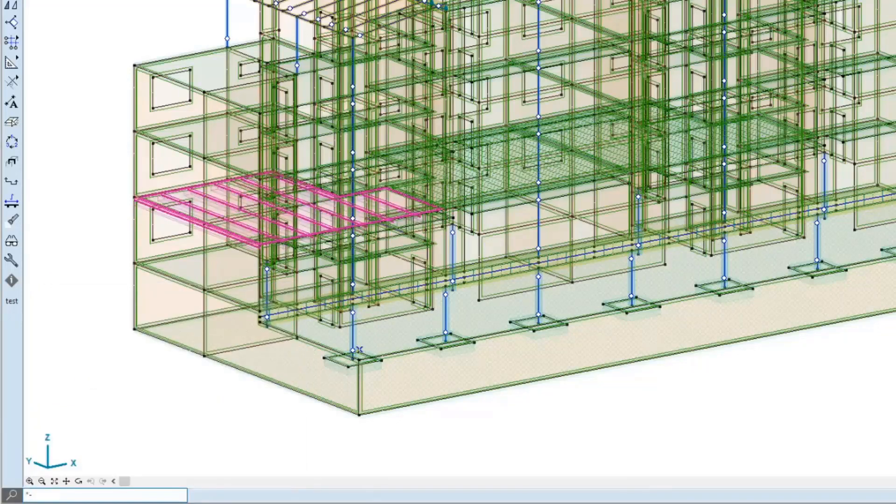
Deselect the ribbed domains and select all hollow core domains through the command finder with "*ho" and the Hollow core domain type
key("Escape")
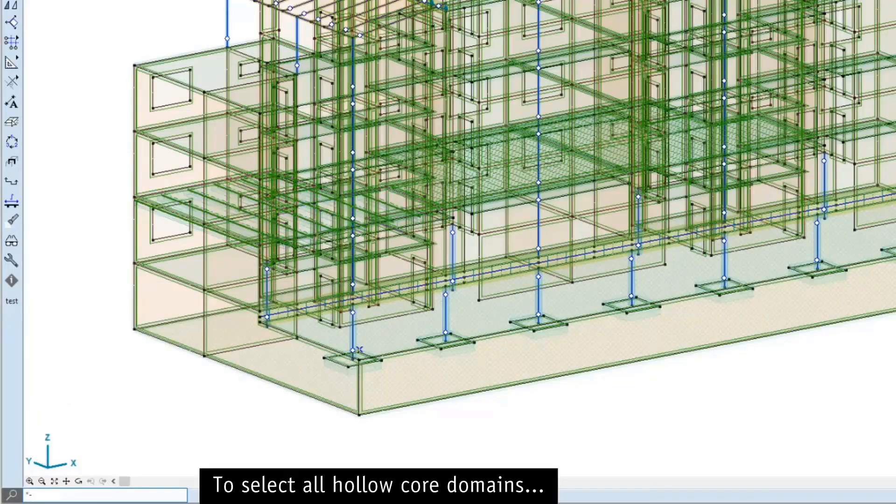
type("ho")
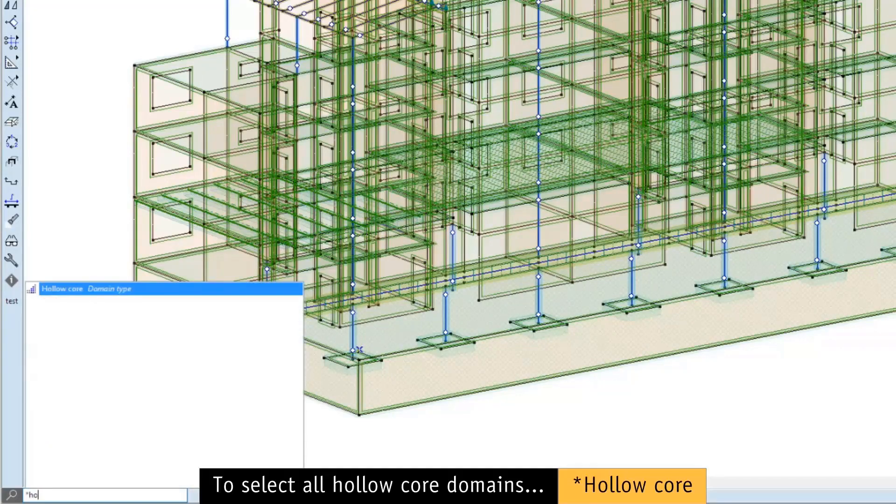
key("Return")
key("Return")
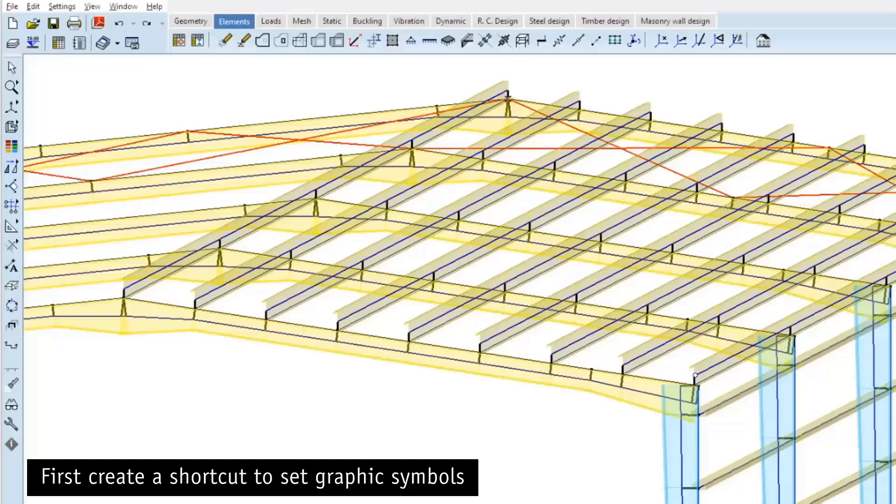
Find the Graphic symbols command in the keyboard shortcut settings using "graph" and assign it the shortcut Shift+Ctrl+G
left_click(72, 11)
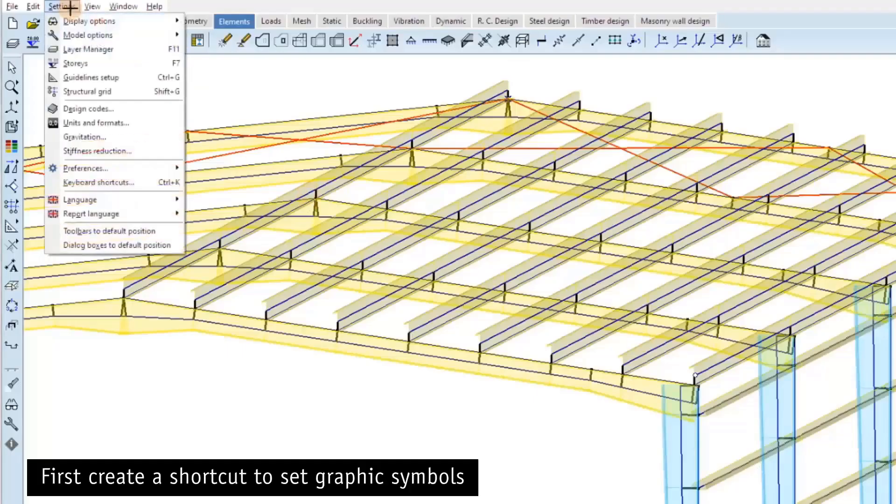
left_click(138, 182)
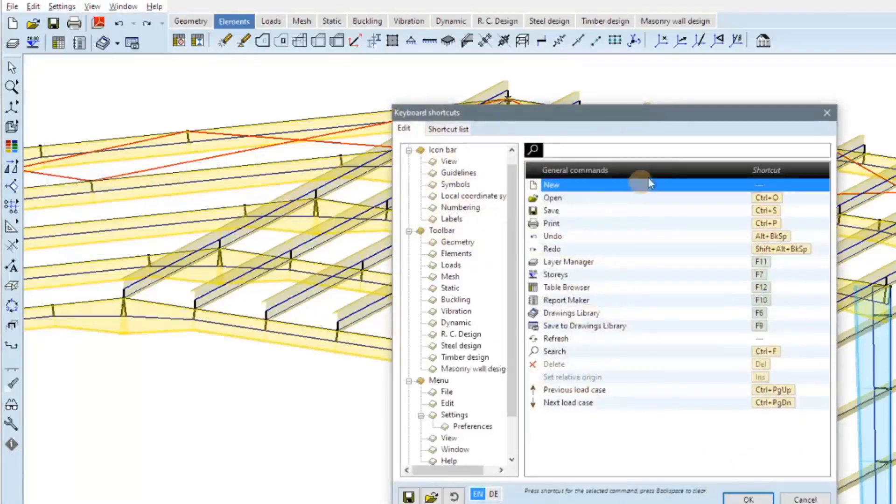
left_click(648, 153)
type("gr")
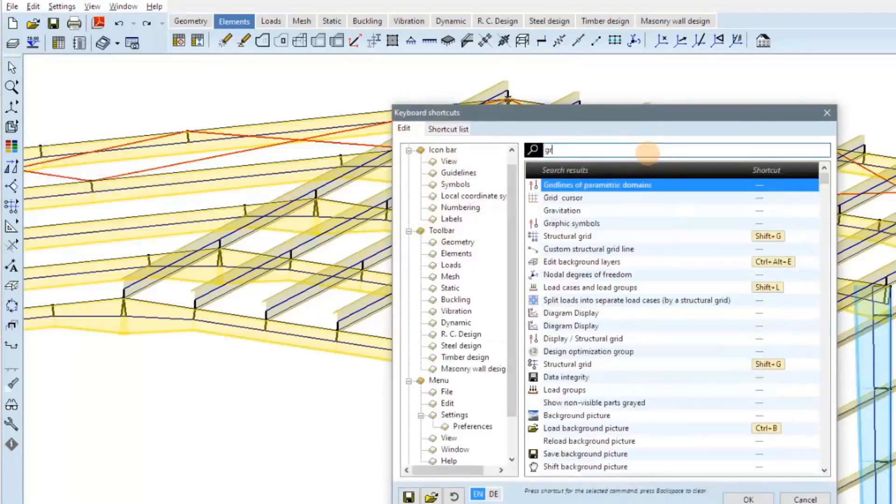
type("aph")
key("Tab")
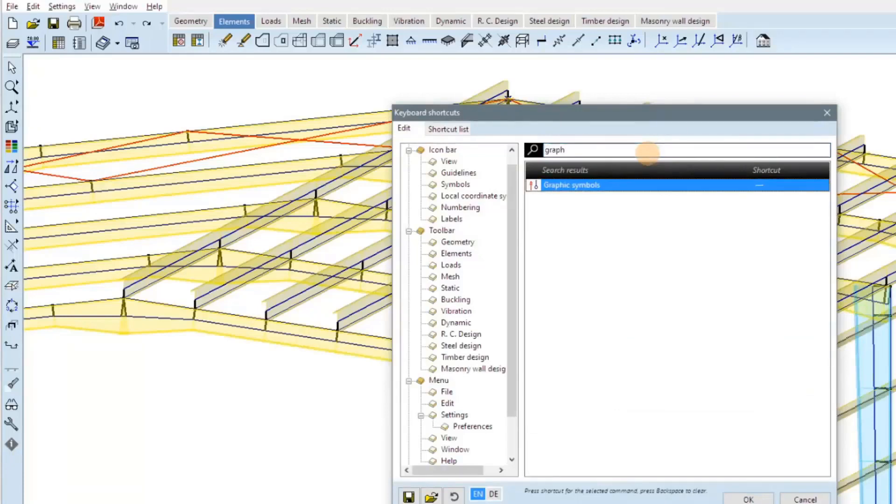
key("shift+ctrl+g")
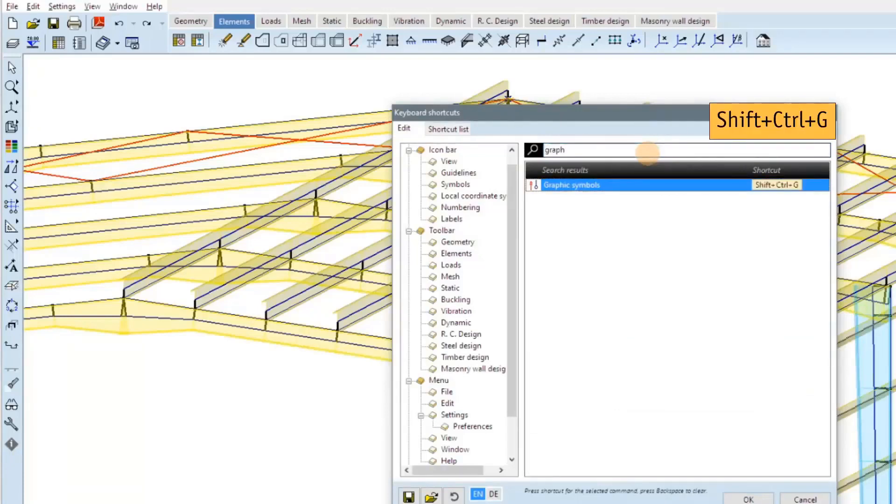
left_click(749, 496)
Enable custom graphic symbol values for Beam logical axis and Beam centerline in the Elements group of the preferences
scroll(736, 367, "up", 4)
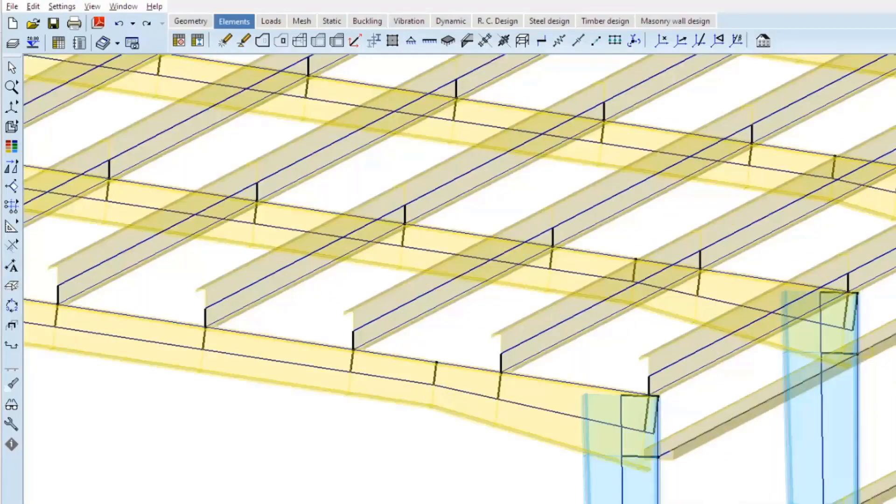
left_click(61, 6)
mouse_move(139, 169)
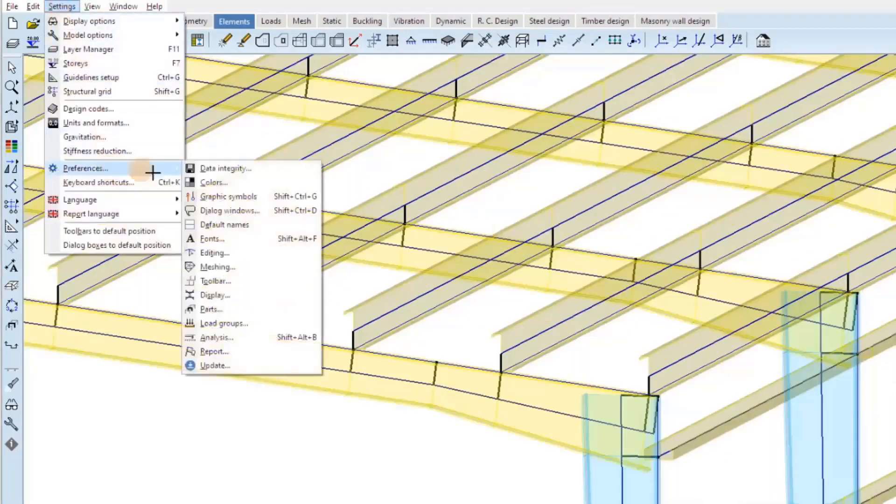
left_click(315, 196)
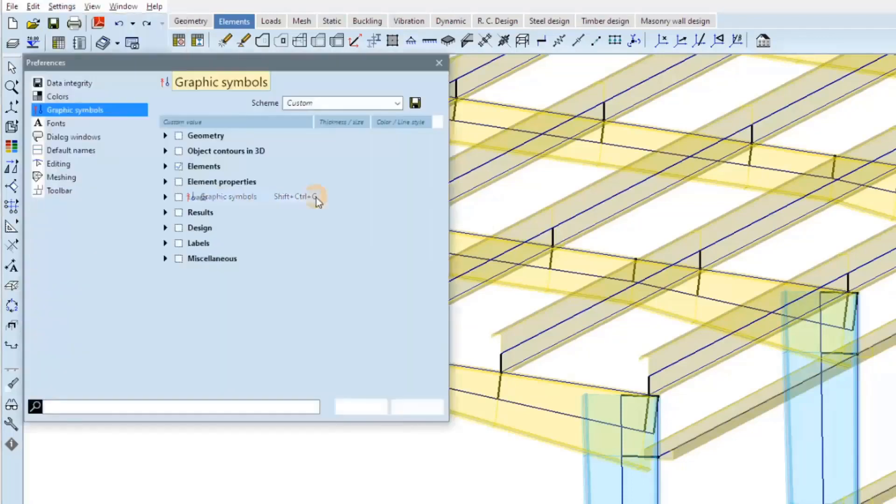
left_click(165, 166)
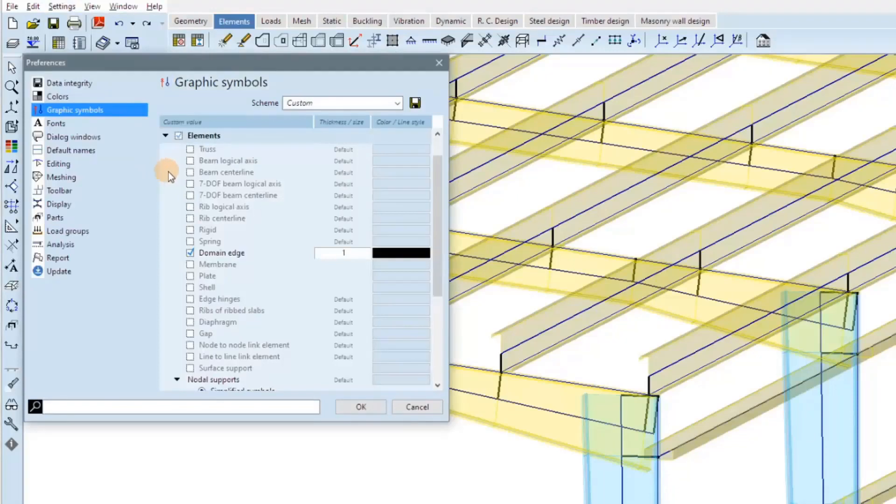
left_click(190, 160)
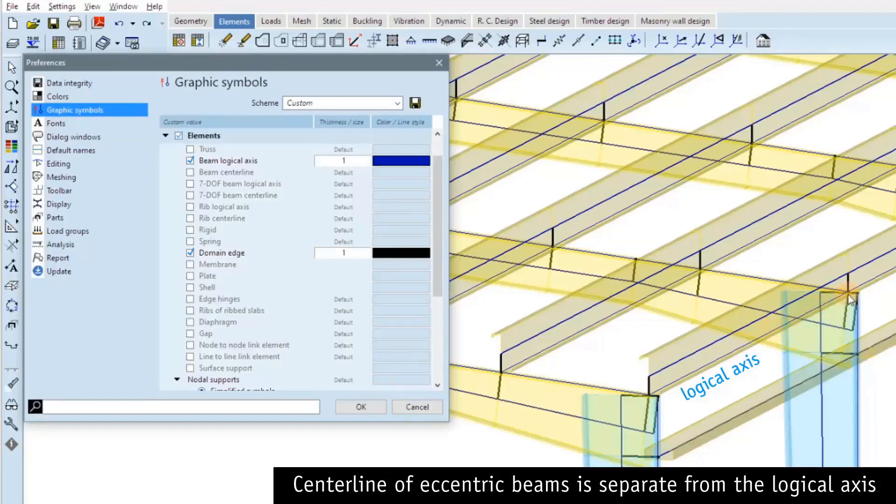
left_click(190, 172)
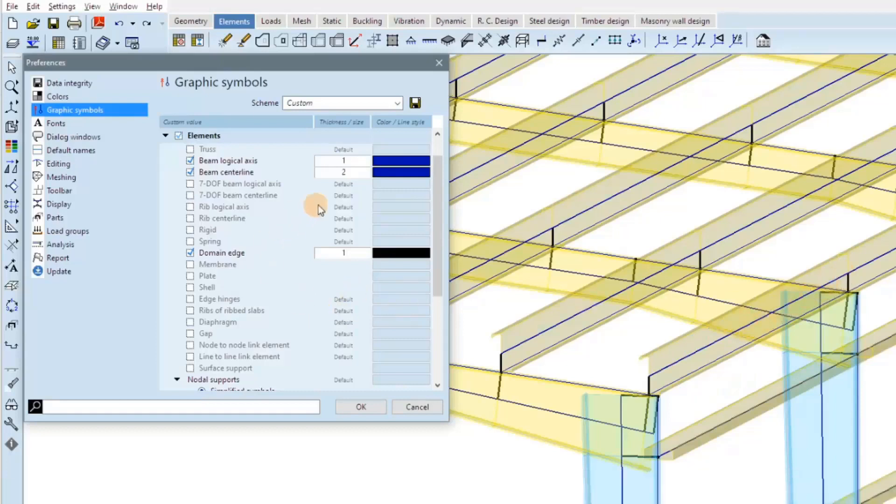
Set the beam centerline's thickness to 5 and its color to light blue (RGB 0, 192, 255), and apply the graphic symbol settings
left_click(345, 172)
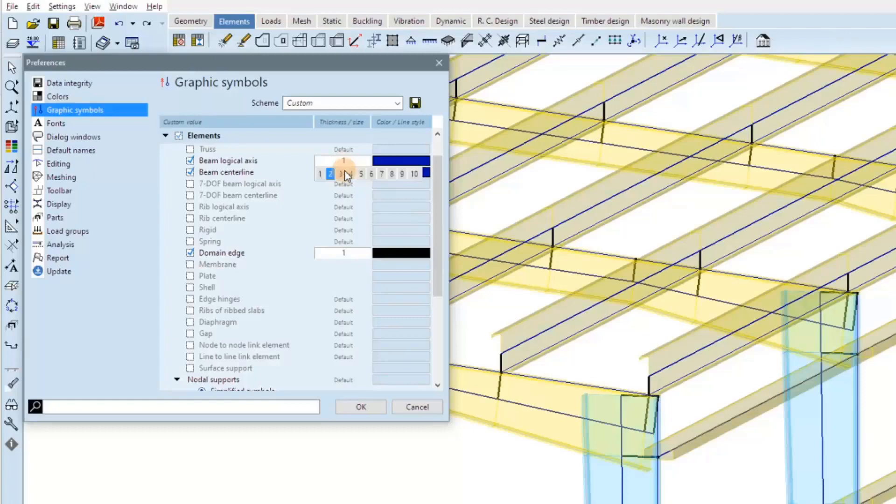
left_click(362, 173)
left_click(397, 175)
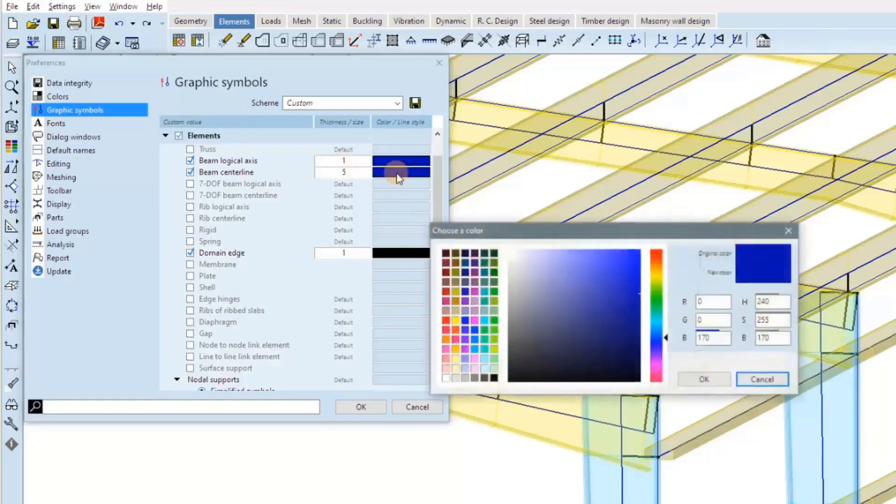
left_click(475, 350)
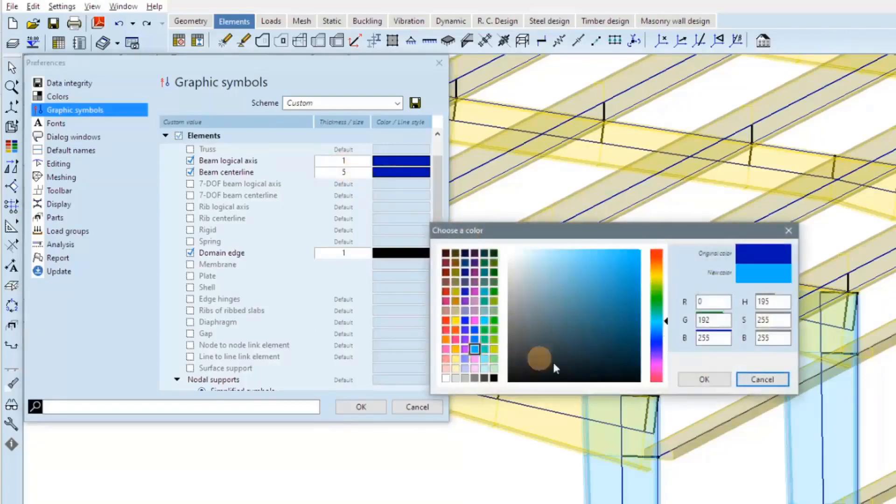
left_click(707, 380)
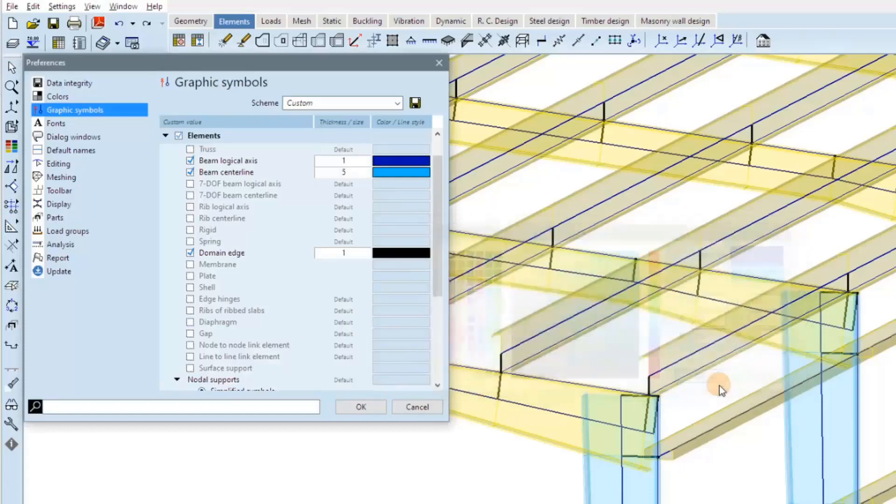
left_click(358, 408)
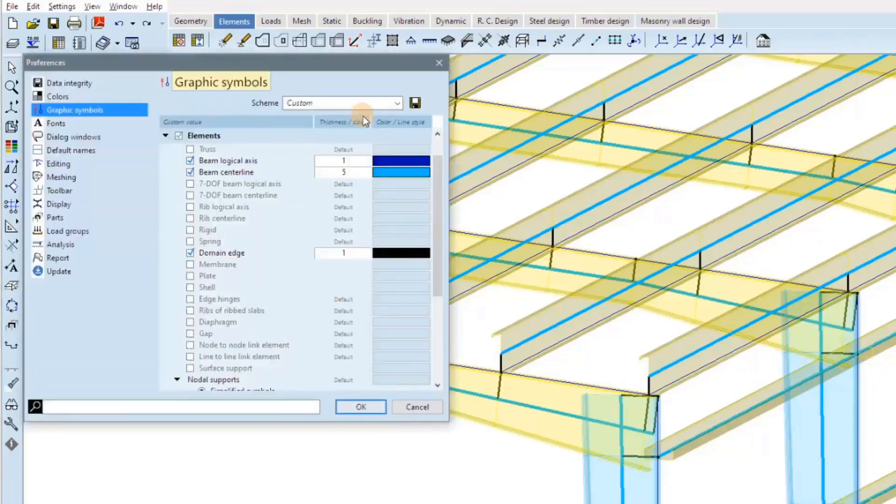
Change the beam logical axis to a dark orange-red color with thickness 3 and apply the graphic symbol settings
double_click(379, 162)
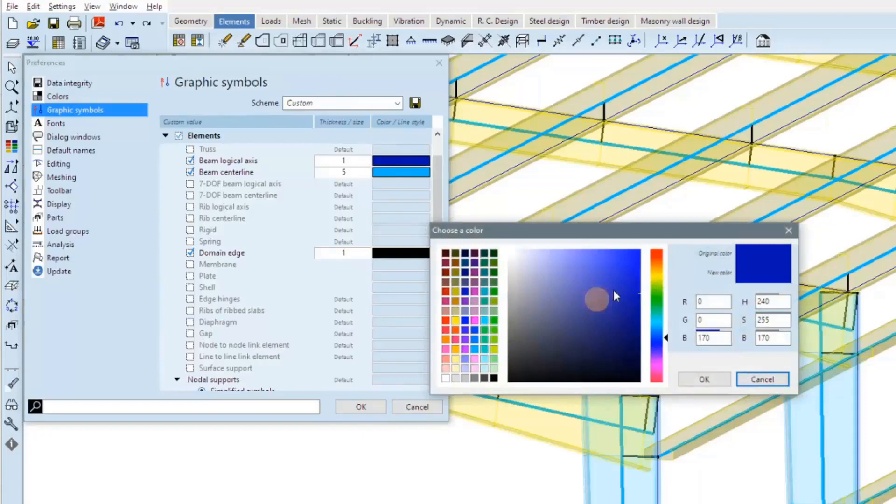
left_click(656, 254)
left_click(700, 380)
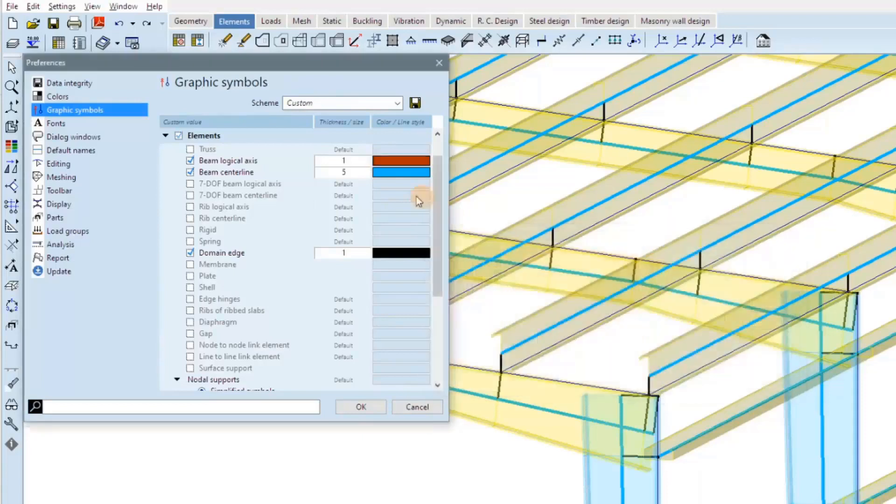
left_click(349, 164)
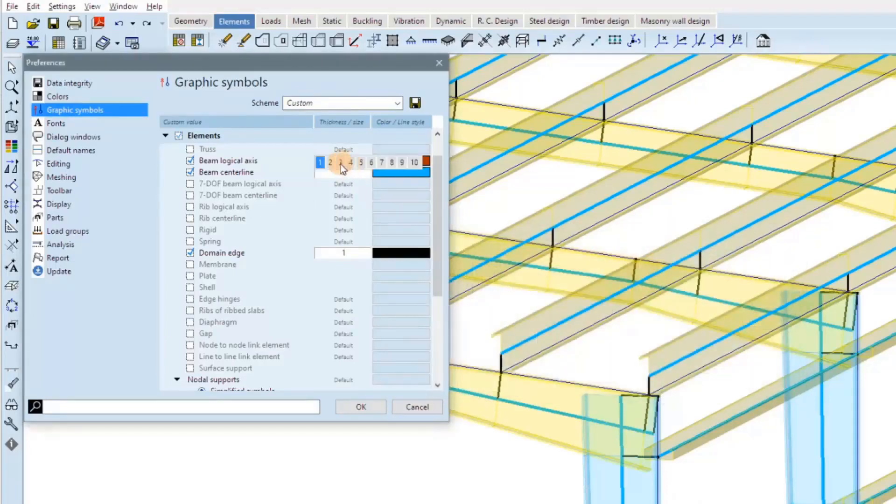
left_click(340, 162)
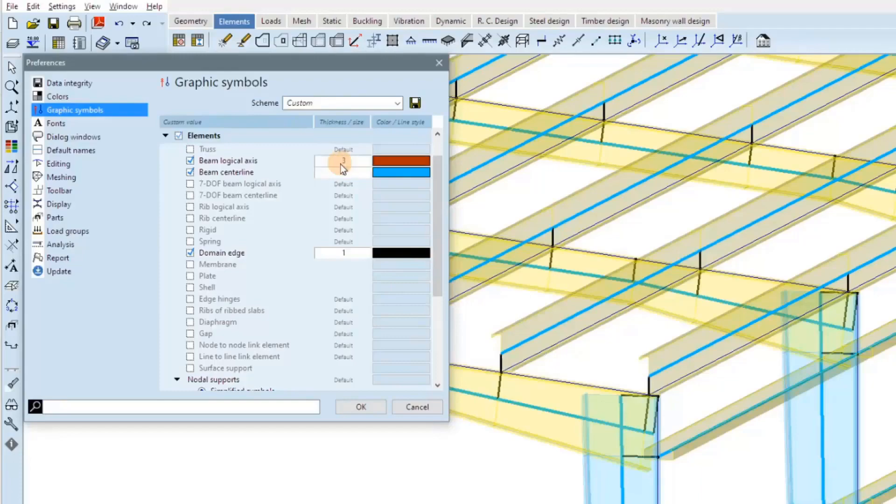
left_click(360, 406)
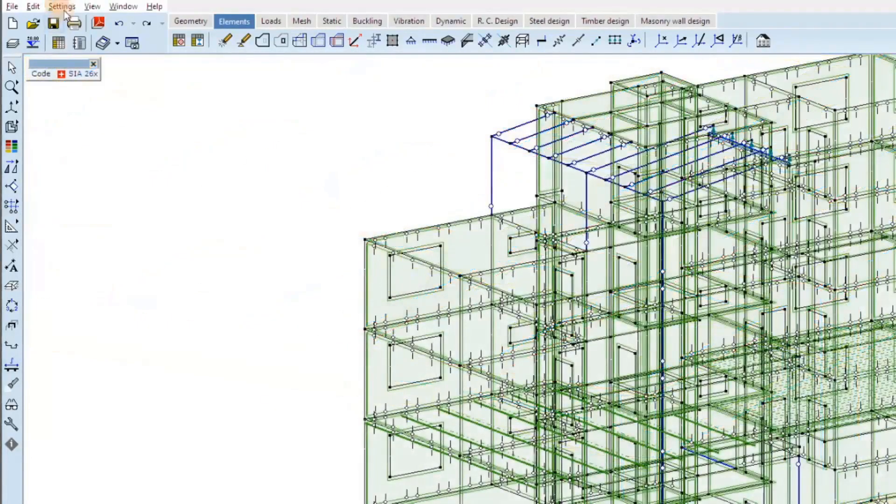
Enable a custom graphic symbol value for Hinged under Element properties in the building model's preferences
left_click(62, 6)
mouse_move(102, 168)
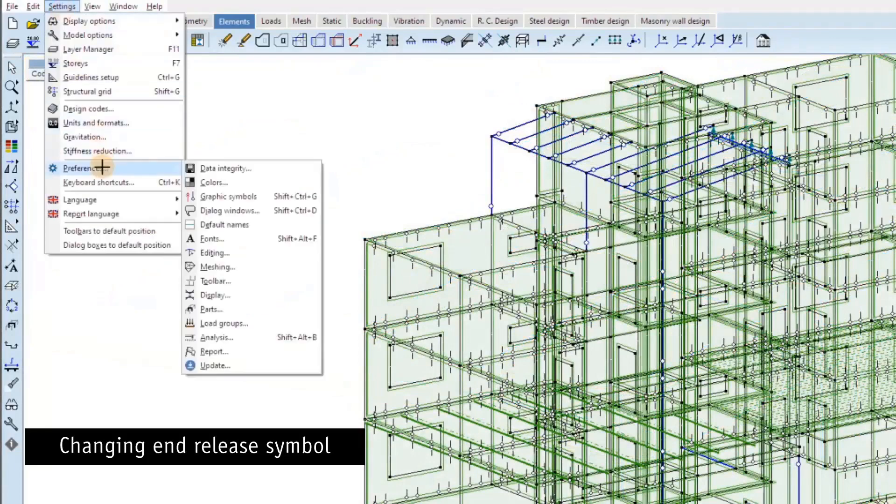
left_click(235, 197)
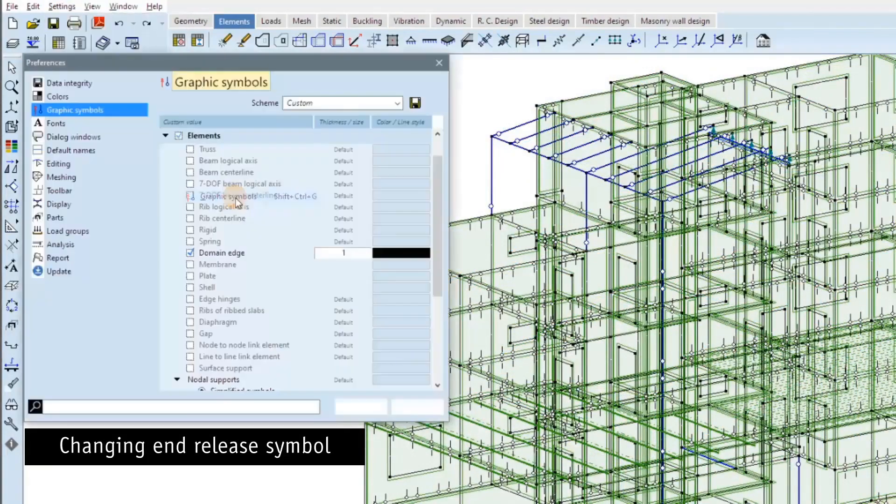
left_click(165, 135)
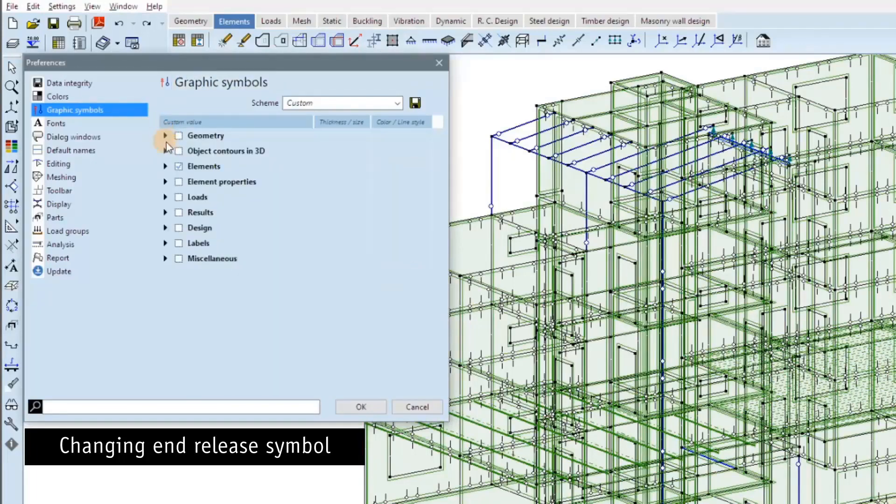
left_click(166, 182)
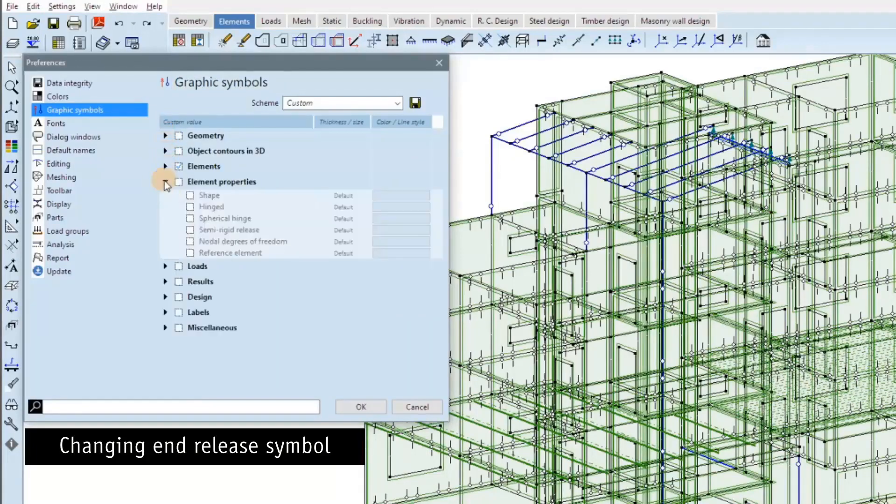
left_click(190, 206)
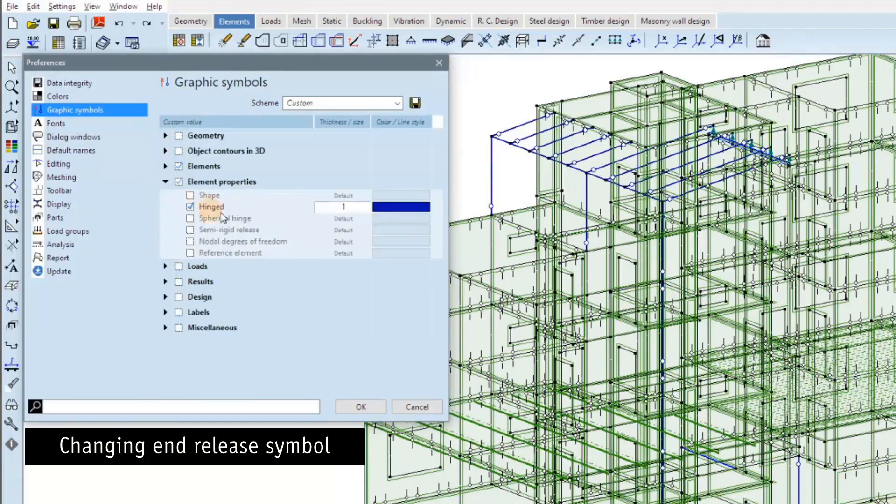
Set the Hinged symbol's size to 8 and its color to orange (RGB 255, 128, 0), and apply the settings
left_click(346, 209)
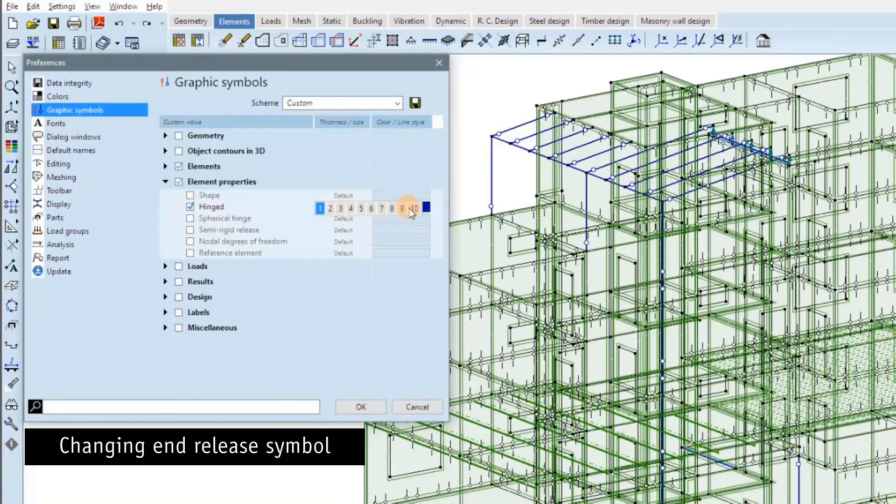
left_click(392, 208)
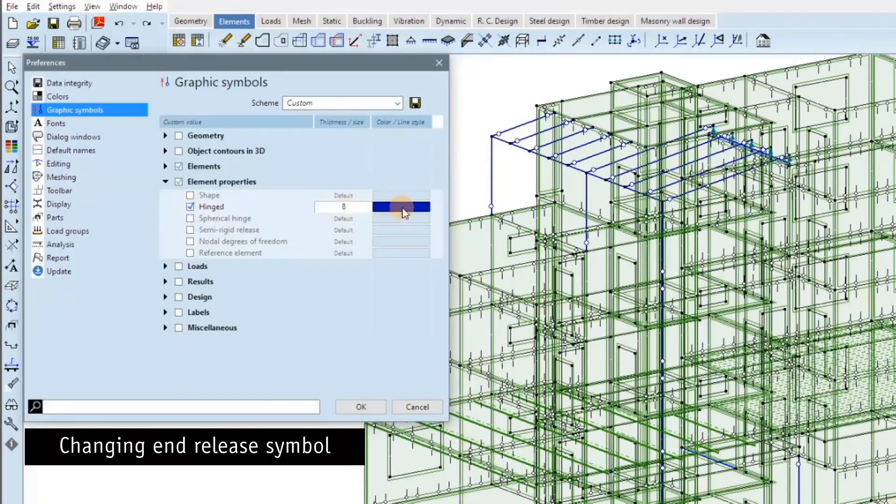
left_click(400, 210)
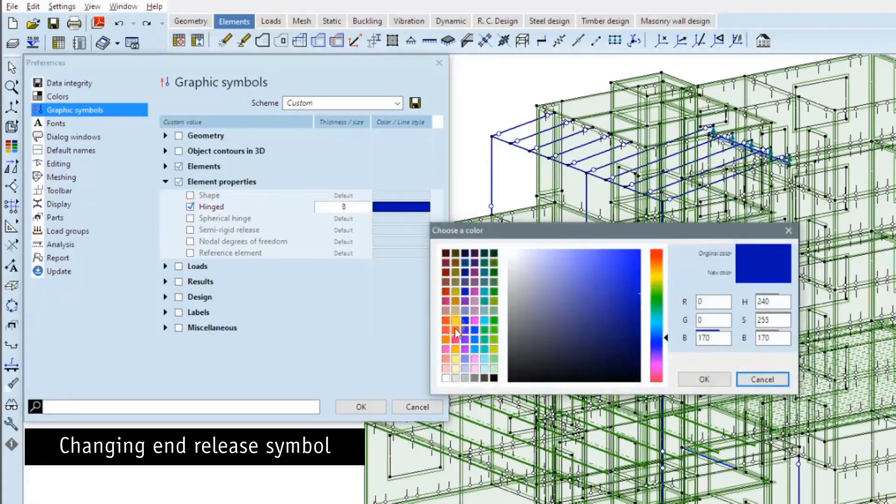
left_click(447, 340)
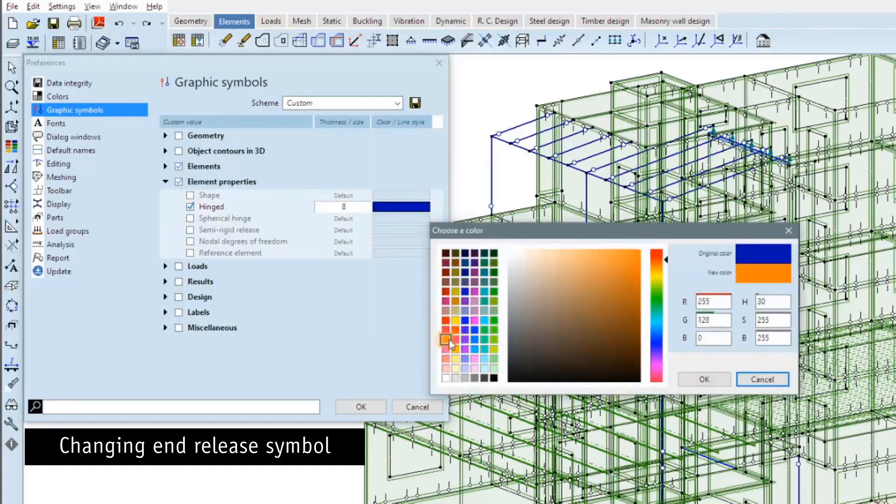
left_click(704, 379)
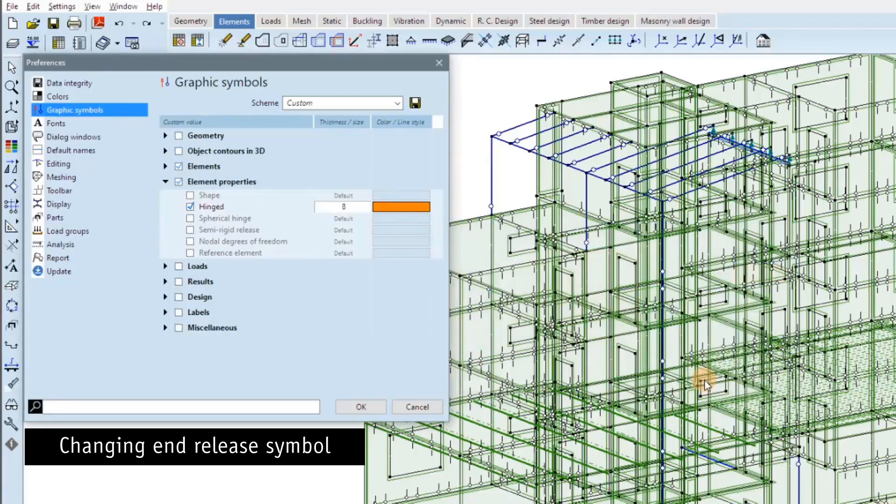
left_click(361, 406)
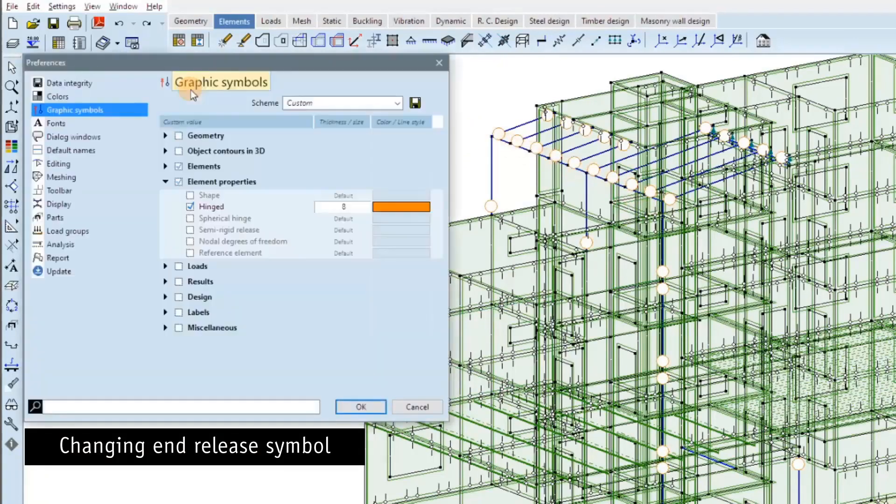
Turn off the custom graphic symbol value for Hinged under Element properties
left_click(189, 207)
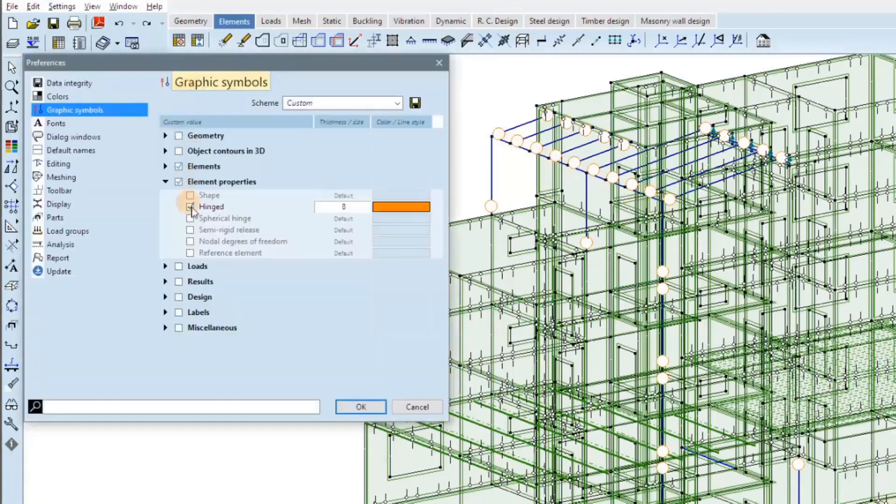
left_click(190, 207)
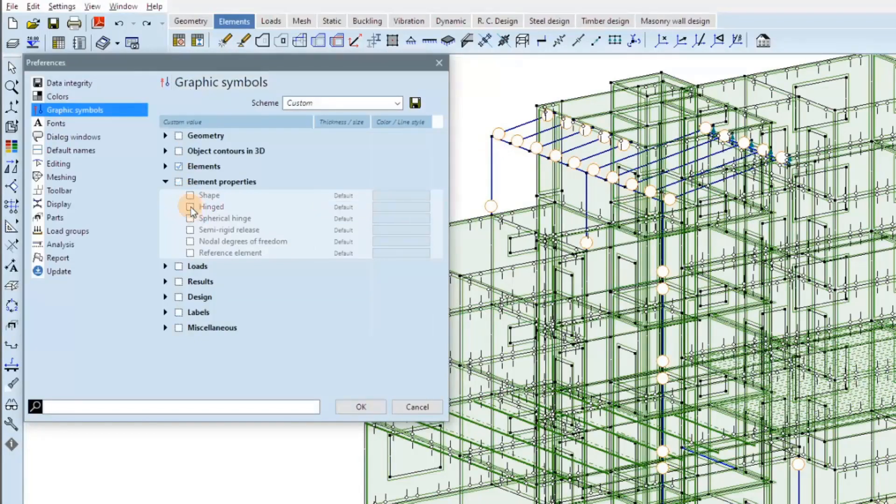
left_click(165, 182)
Enable a custom graphic symbol value for Edge hinges under Elements and set its size to 8
left_click(165, 166)
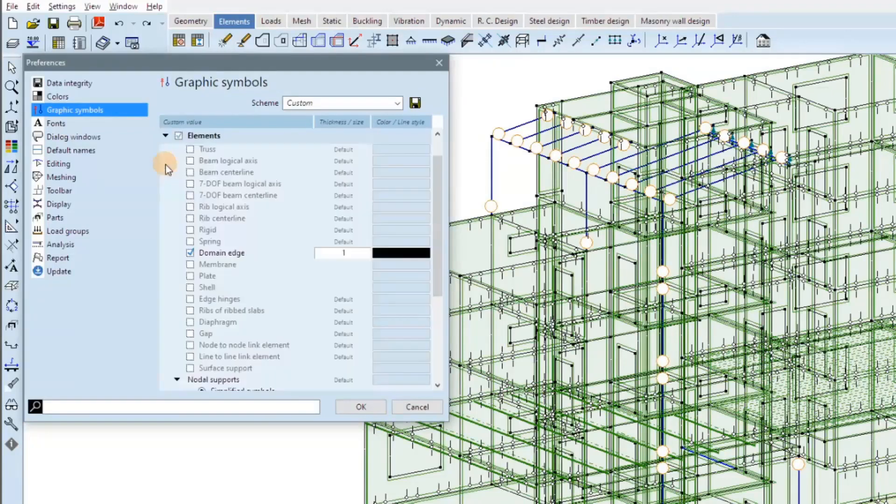
left_click(190, 299)
left_click(346, 298)
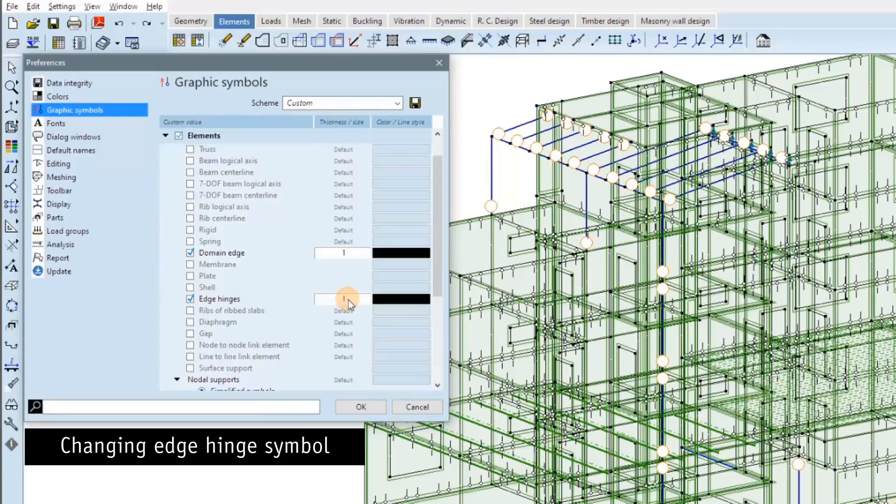
left_click(348, 301)
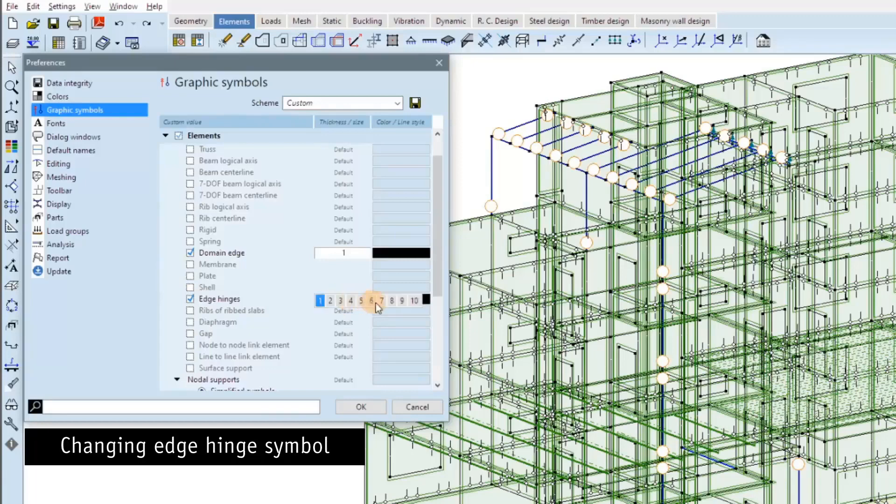
left_click(392, 300)
Set the Edge hinges symbol's color to red (RGB 255, 0, 64) and apply the graphic symbol settings
left_click(395, 301)
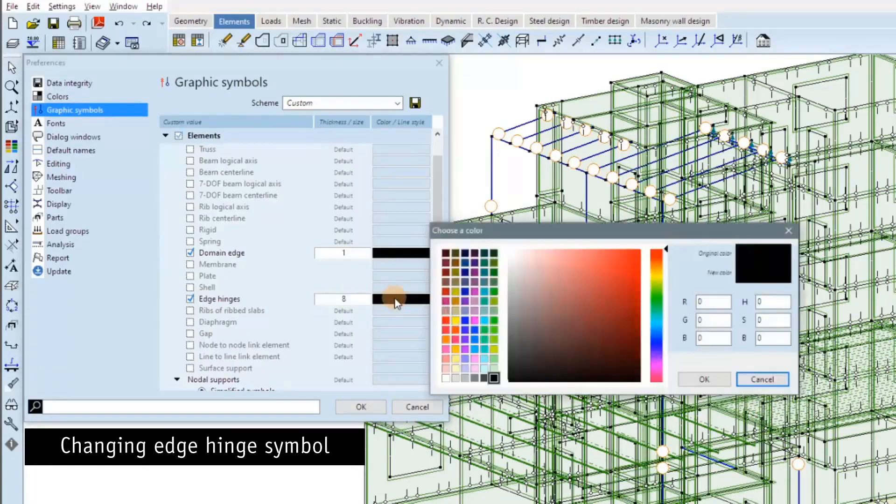
left_click(446, 301)
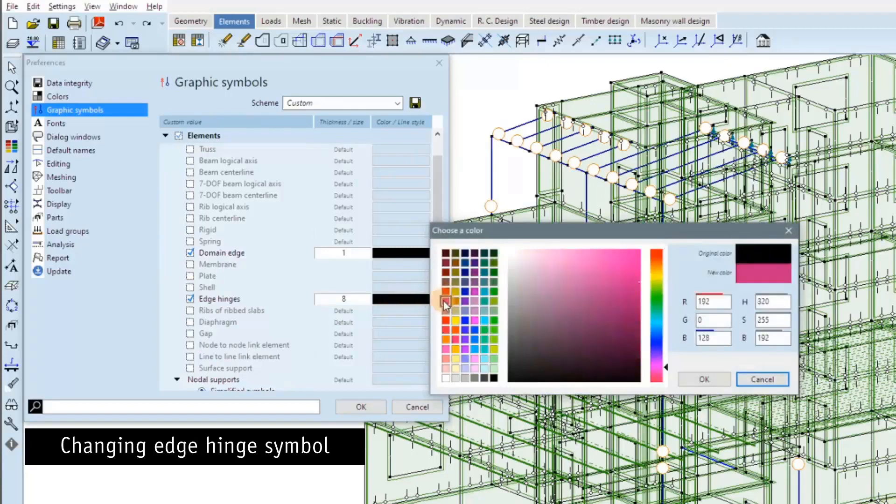
left_click(445, 330)
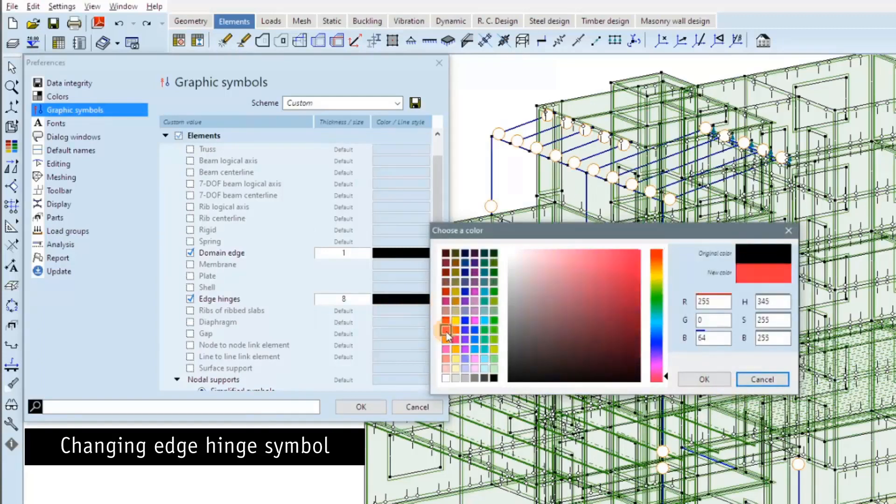
left_click(693, 380)
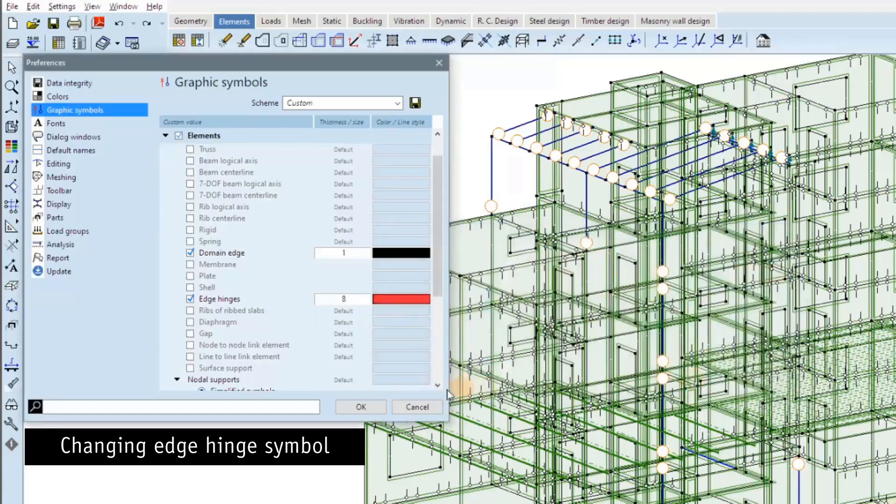
left_click(361, 407)
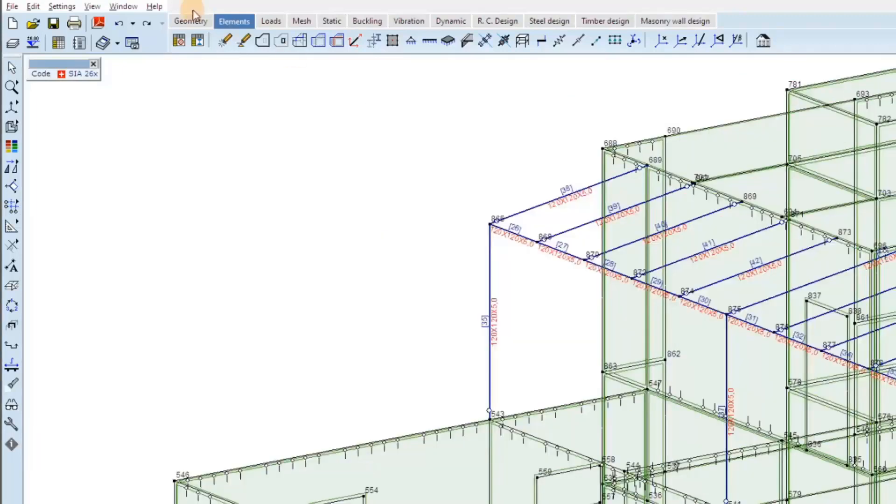
In the graphic symbol preferences, enable custom label values for Nodes, Beam and Cross-section name
left_click(62, 6)
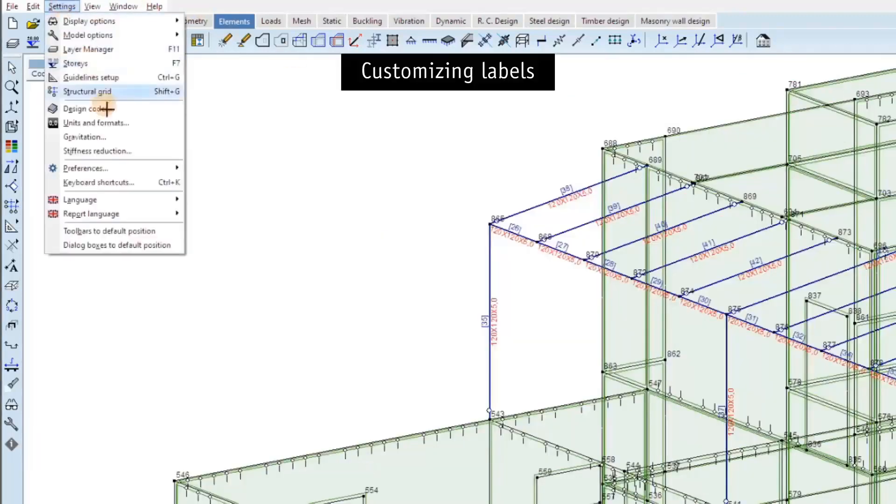
mouse_move(144, 169)
left_click(246, 197)
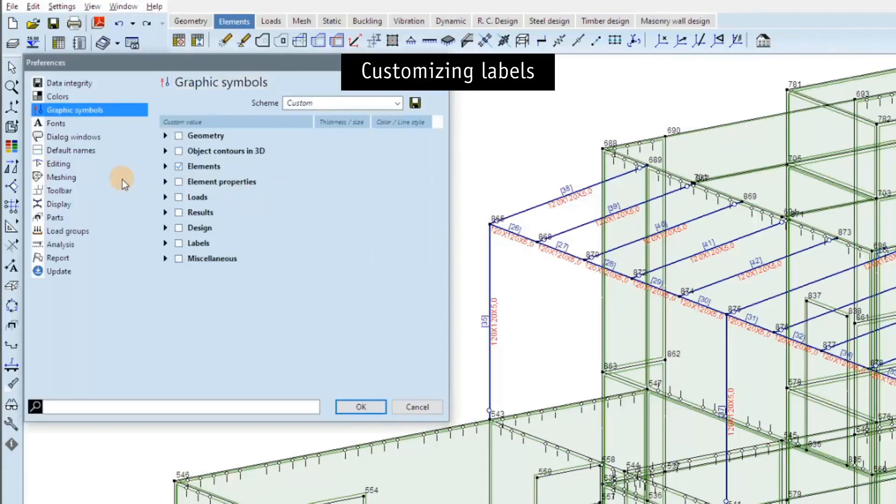
left_click(165, 243)
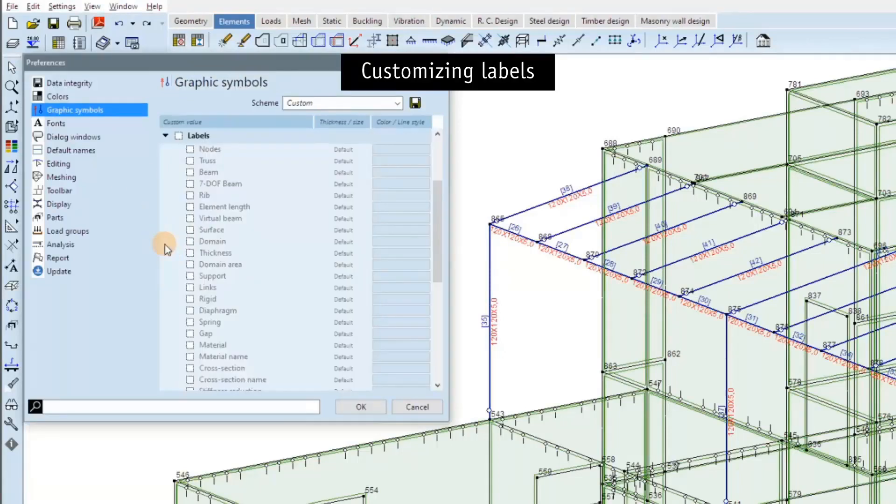
left_click(190, 149)
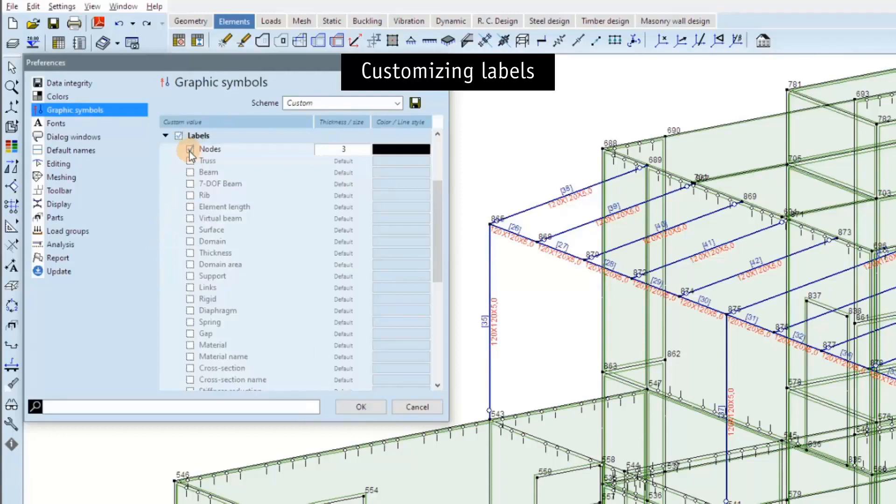
left_click(190, 172)
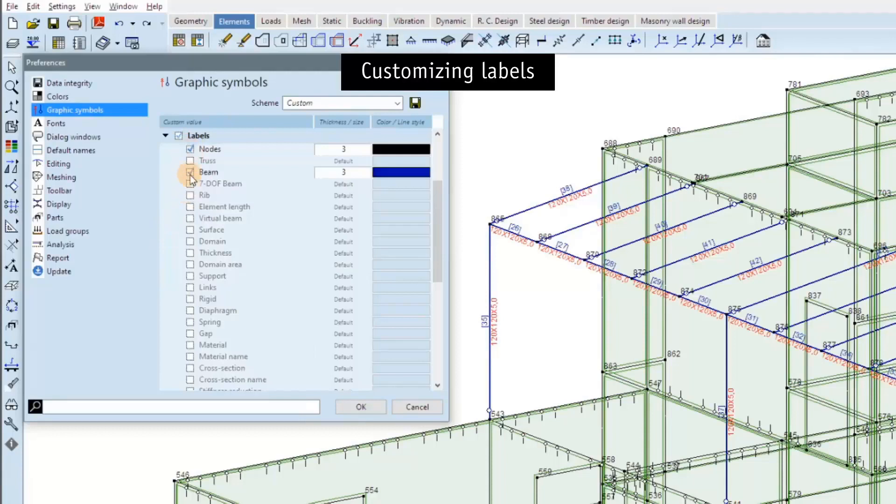
left_click(190, 380)
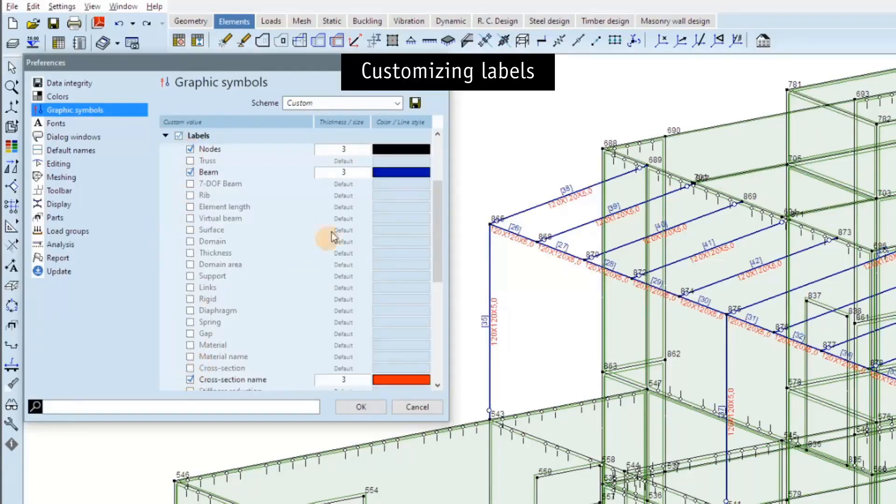
Set the size of the node labels to 1 and of the beam labels to 5
left_click(354, 147)
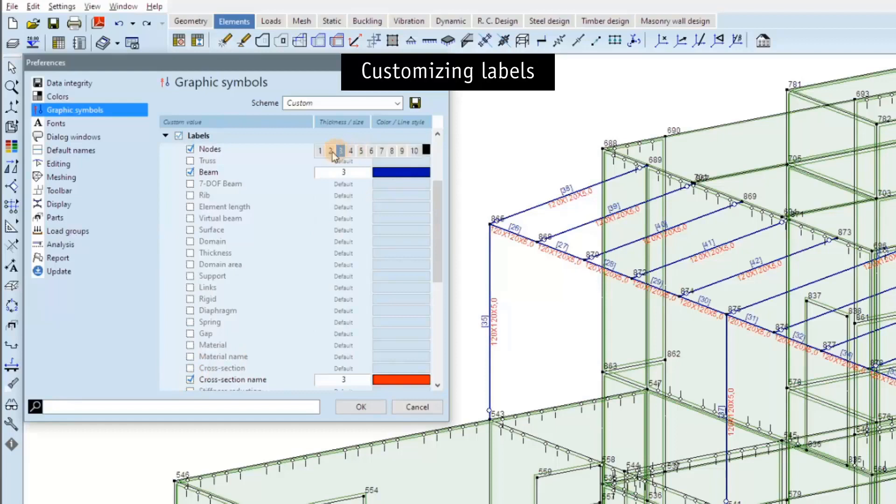
left_click(316, 149)
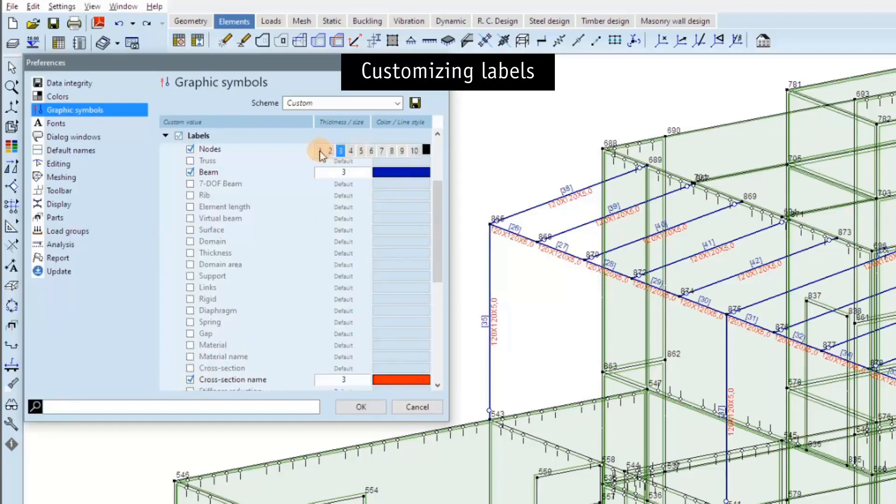
left_click(362, 177)
left_click(359, 174)
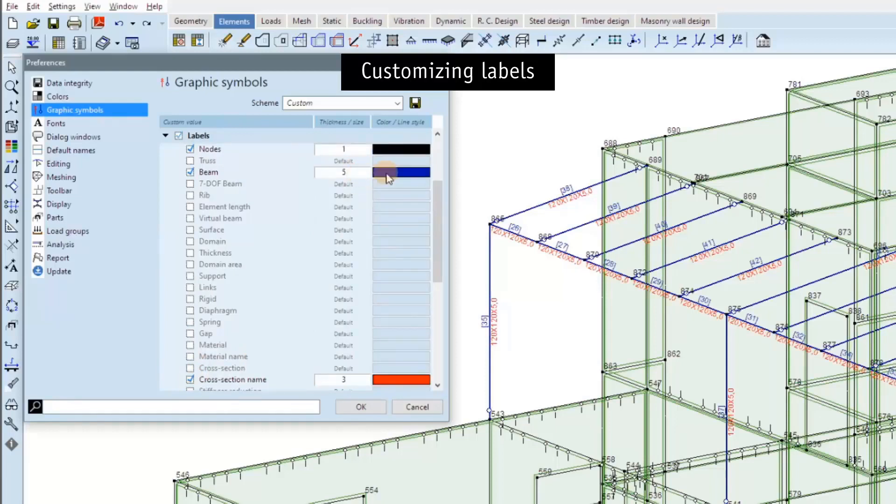
Set the beam labels' color to dark green (RGB 0, 128, 64)
left_click(386, 175)
left_click(484, 264)
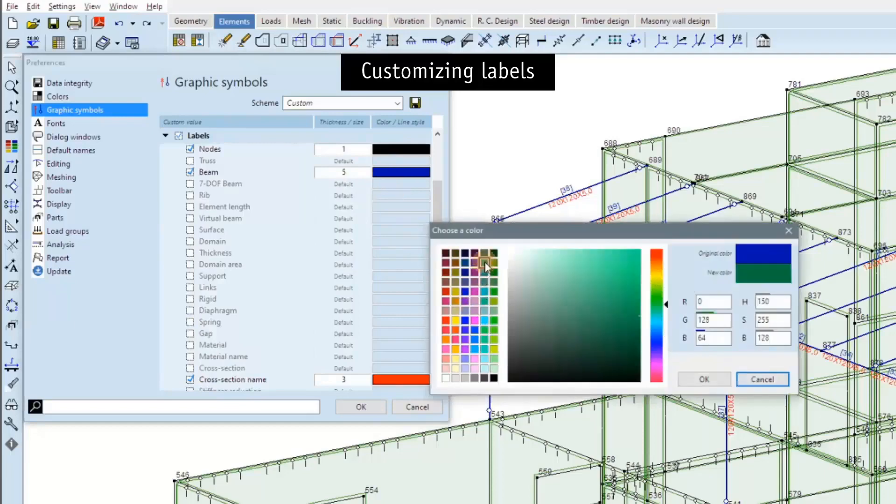
left_click(698, 383)
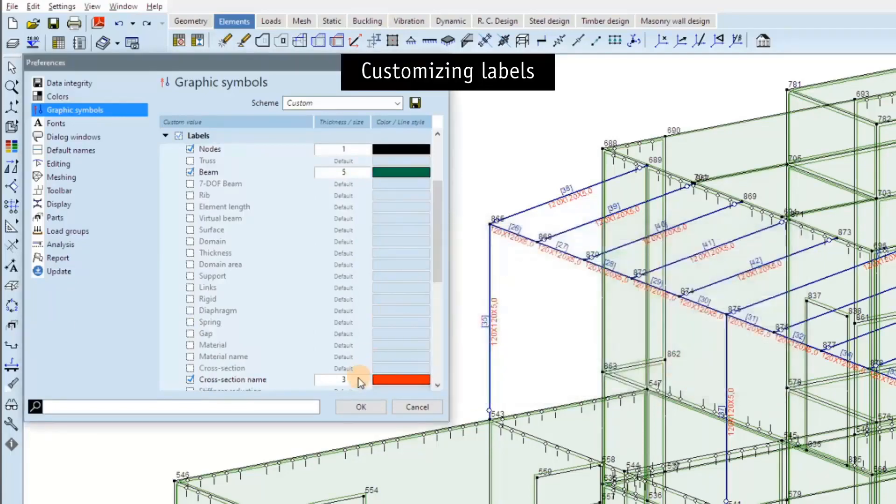
Set the cross-section name labels' color to light blue (RGB 0, 192, 255) and apply the label settings
left_click(359, 381)
left_click(393, 381)
left_click(475, 330)
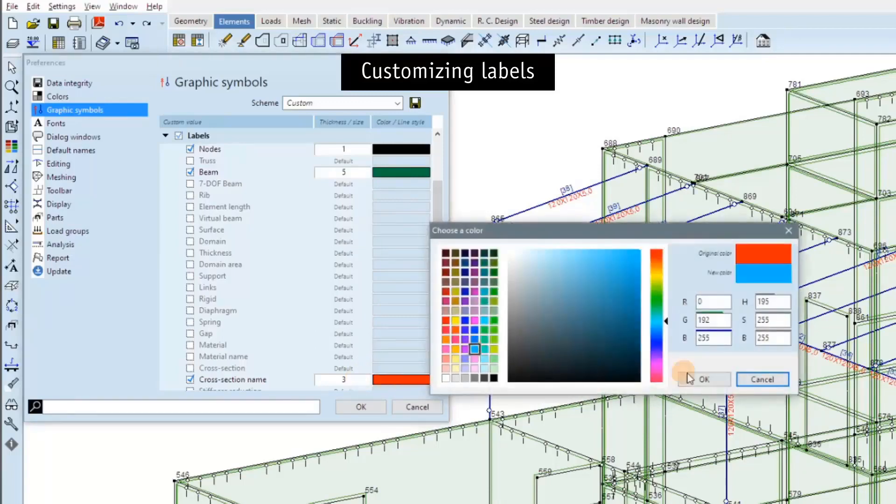
left_click(702, 380)
left_click(362, 408)
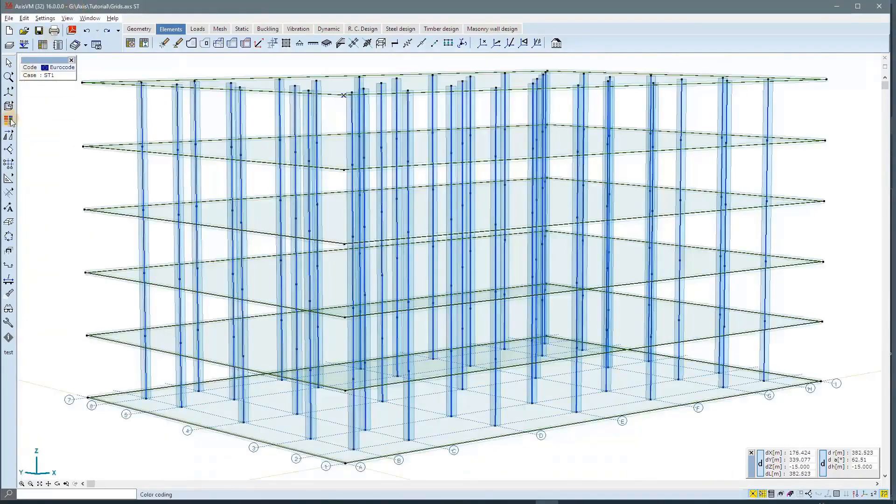
Switch the display of the multi-storey building in the Grids model to the rendered view
mouse_move(9, 106)
left_click(52, 104)
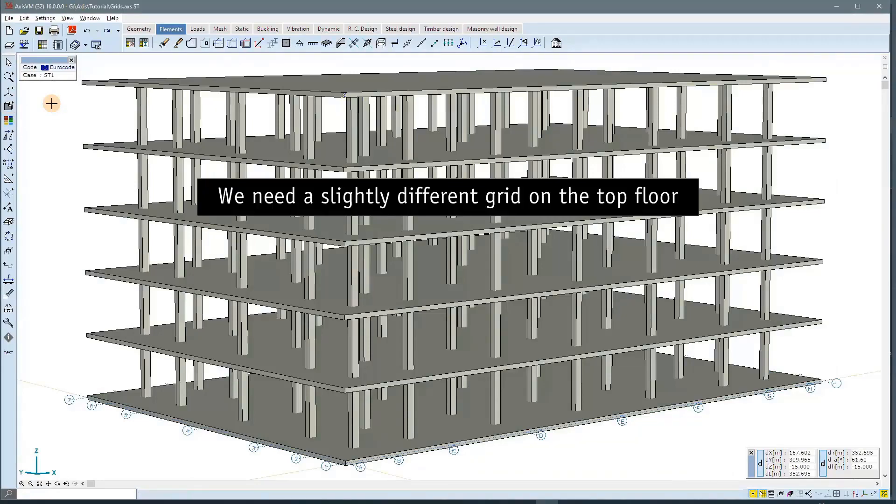
Copy the existing structural grid GridG to the Storey 5 level, keeping GridG as the root name
mouse_move(13, 166)
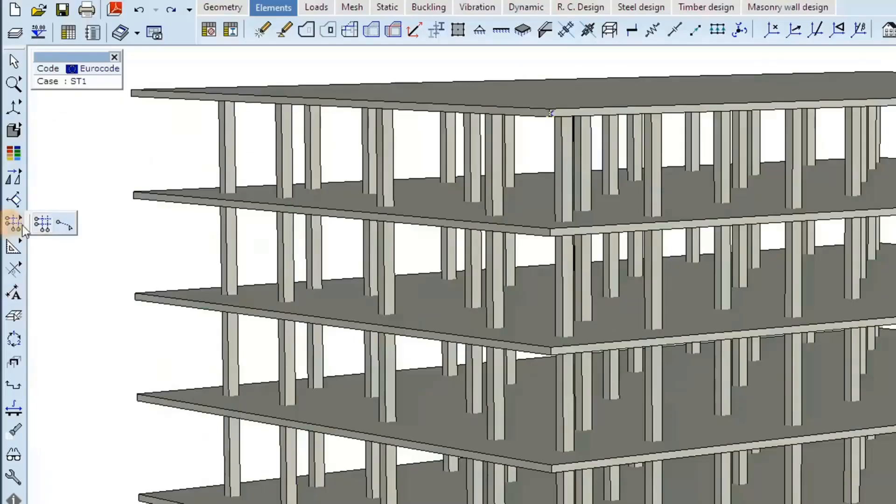
left_click(42, 224)
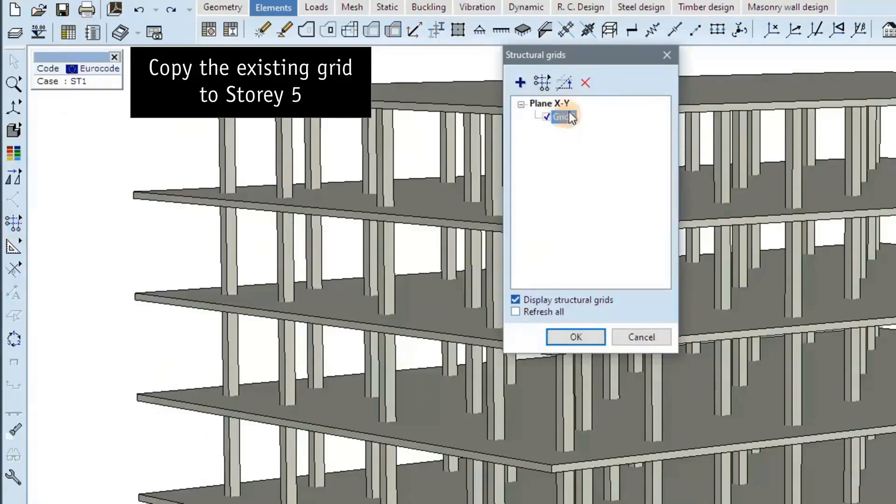
left_click(569, 86)
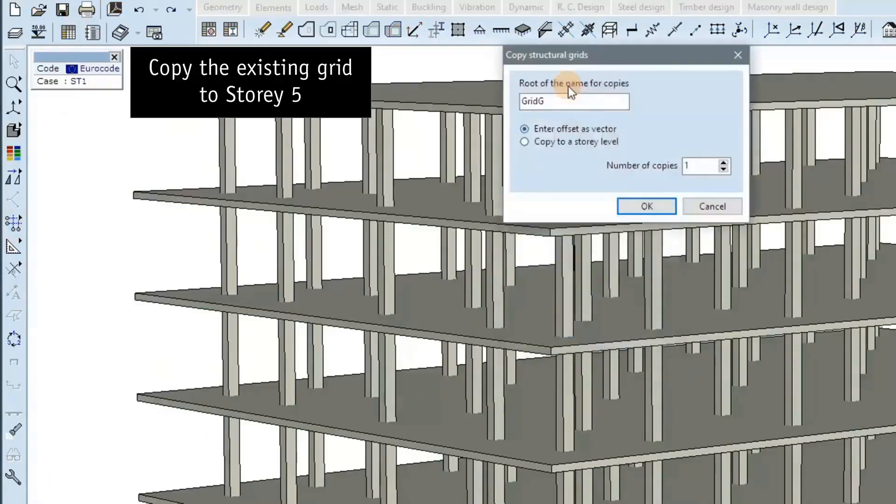
left_click(583, 142)
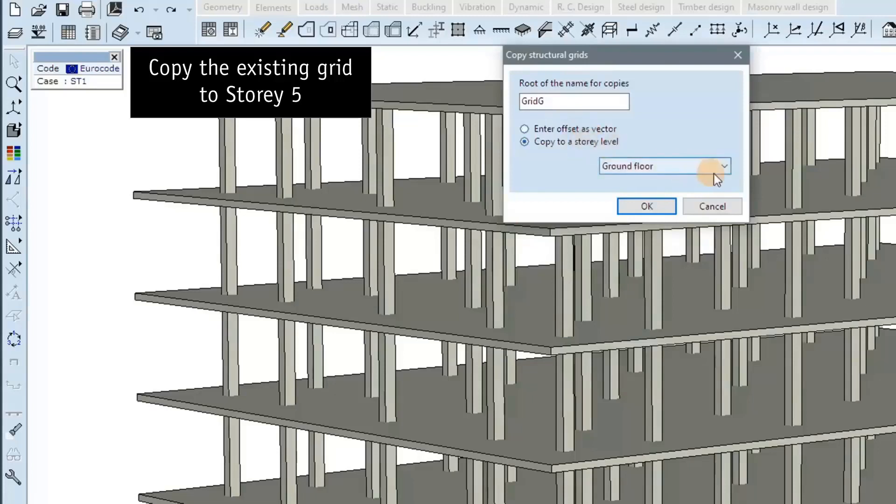
left_click(725, 167)
left_click(662, 235)
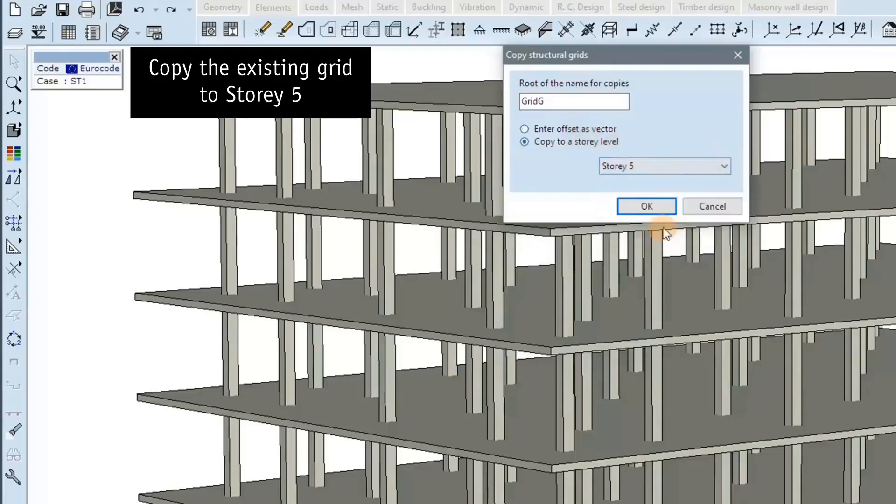
left_click(659, 206)
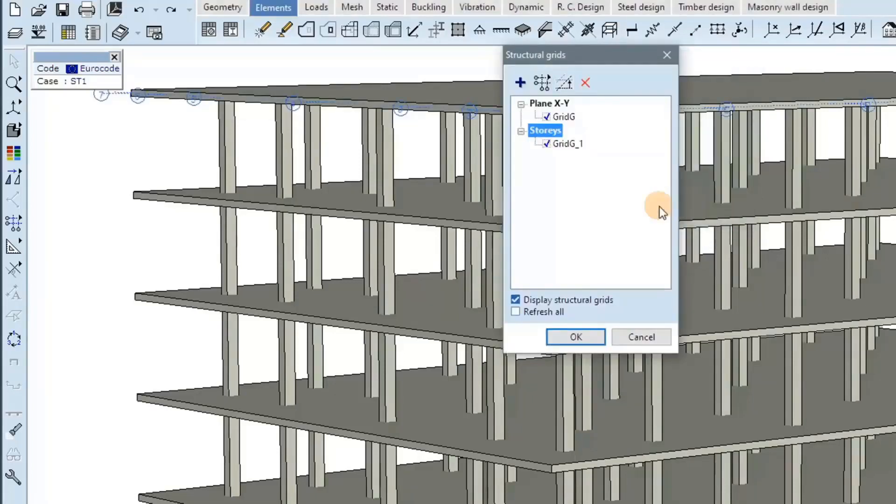
left_click(578, 338)
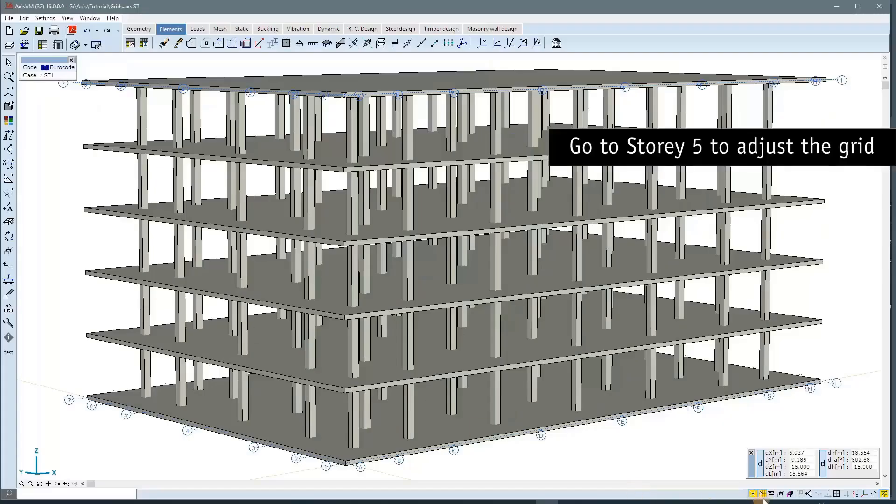
Make Storey 5 the active storey and hide the GridG structural grid in the X-Y plane
left_click(771, 494)
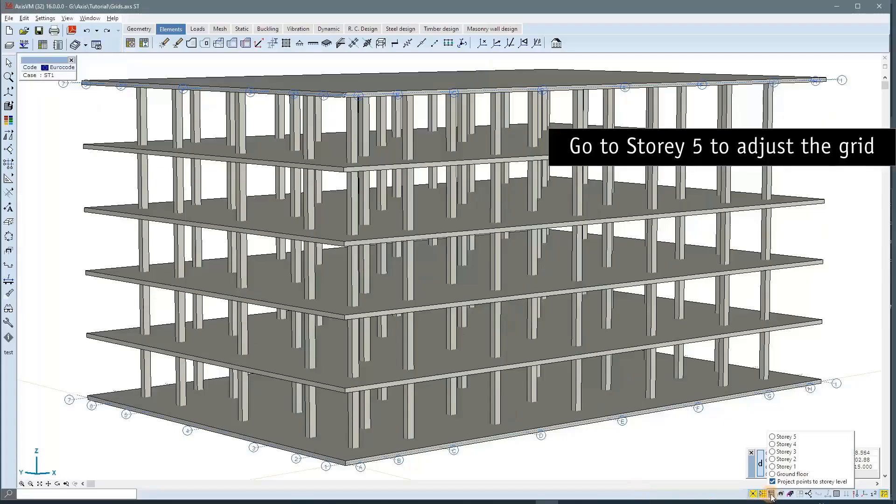
left_click(772, 437)
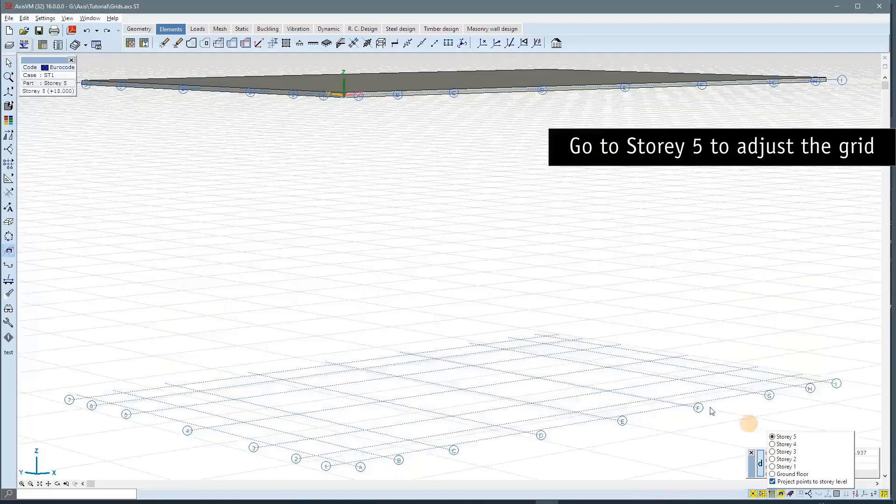
left_click(9, 163)
left_click(25, 164)
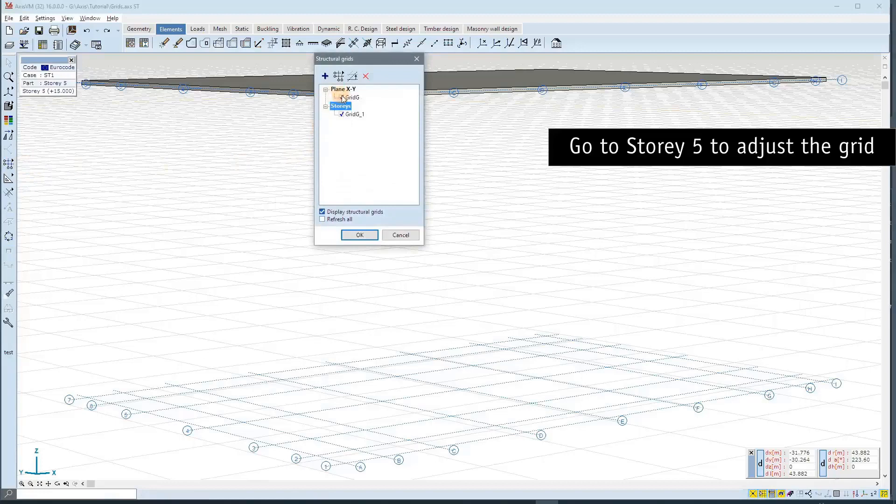
left_click(343, 98)
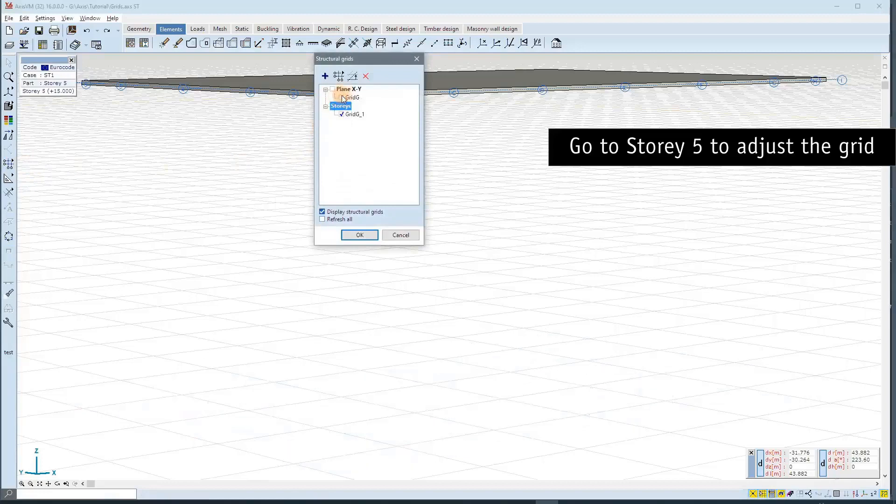
left_click(355, 235)
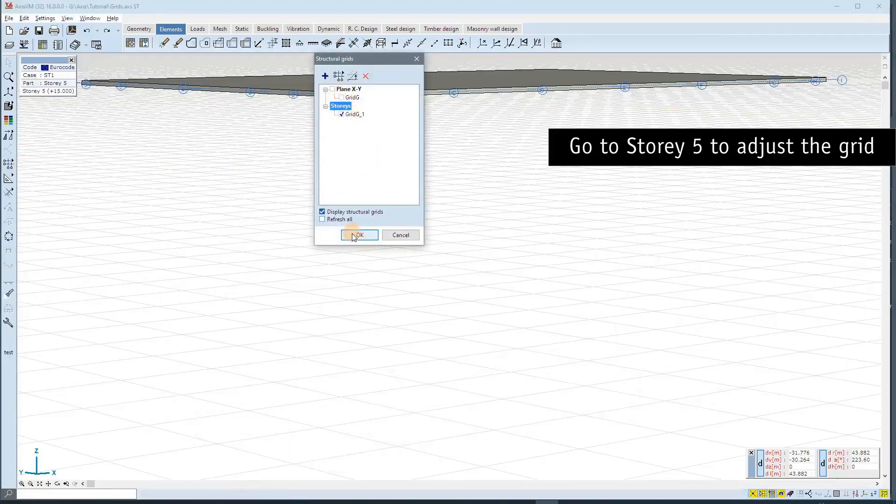
Show Storey 5 as a wireframe in top view and rename its structural grid to Grid5
key("ctrl+2")
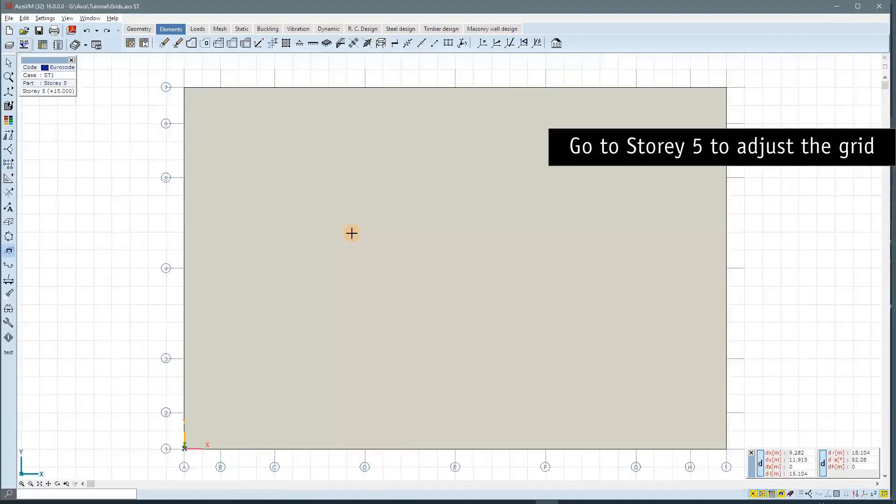
left_click(25, 108)
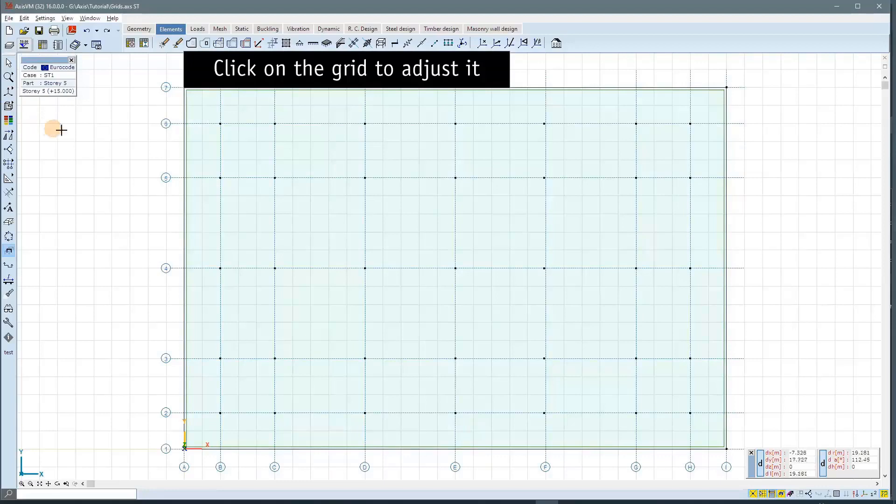
left_click(168, 126)
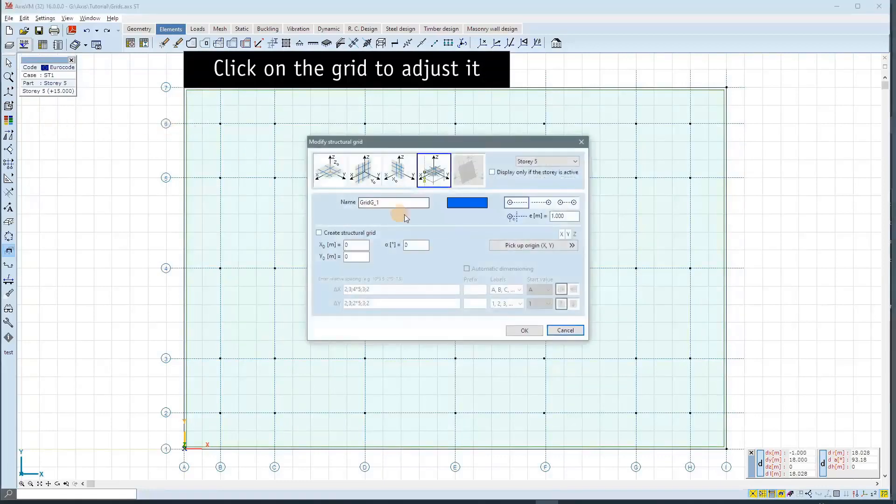
left_click_drag(401, 204, 309, 204)
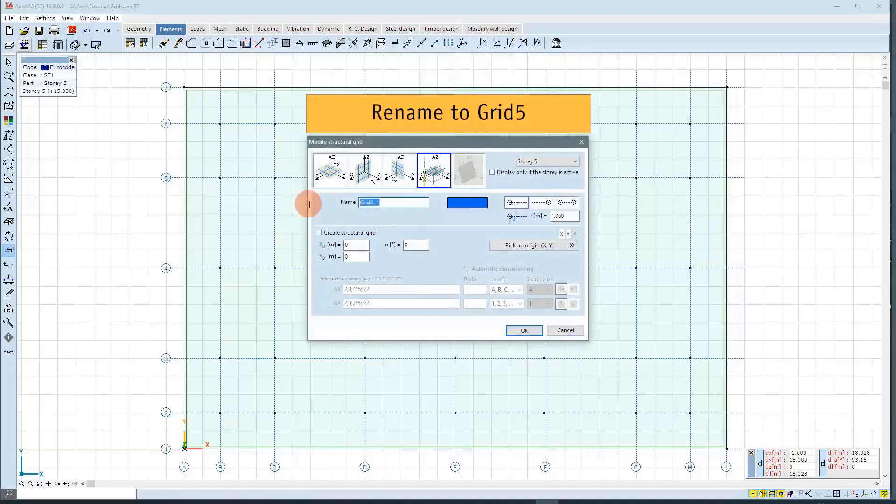
type("Grid")
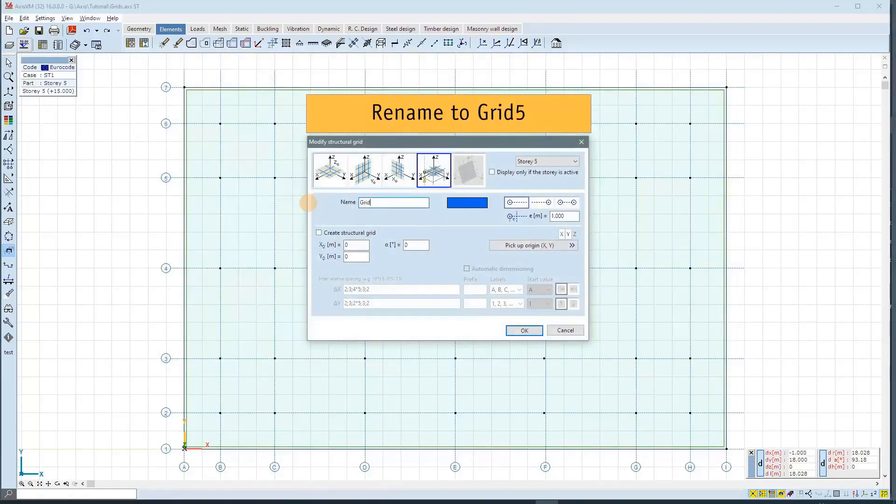
type("5")
Enable grid creation for Grid5, set its relative spacing to ΔX 5*6 and ΔY 5*4, and apply the modification
left_click(319, 233)
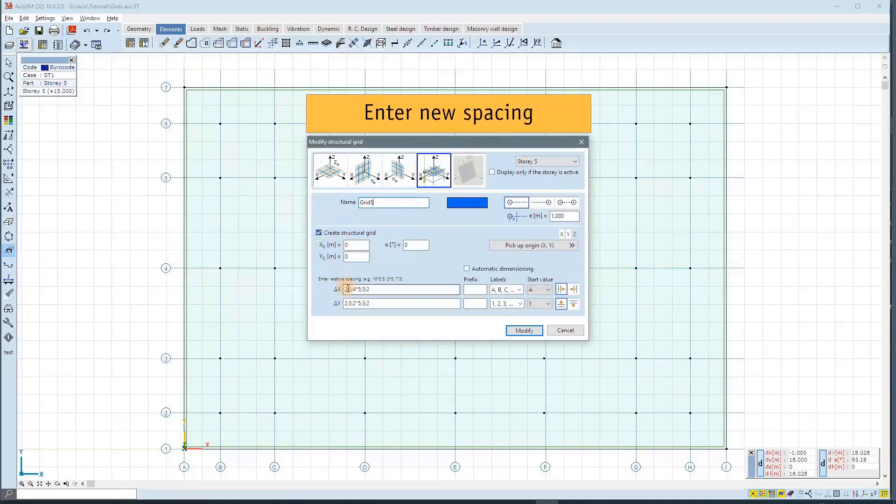
left_click(353, 288)
left_click_drag(375, 289, 342, 288)
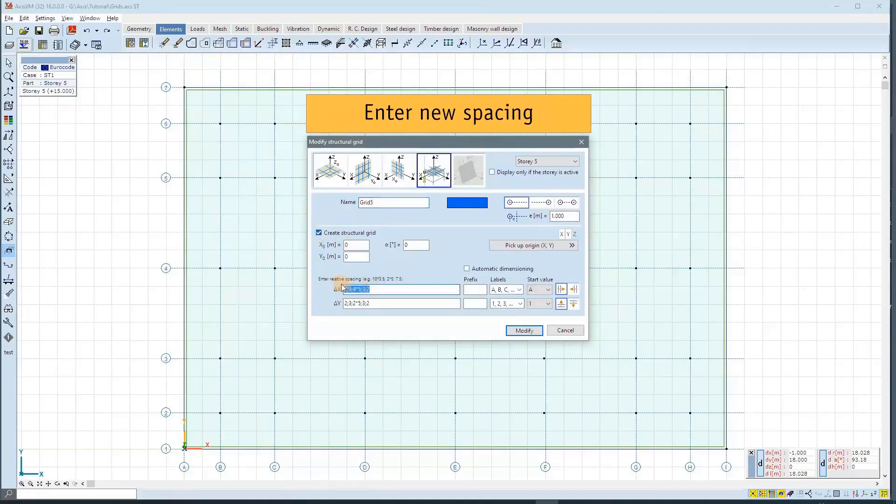
type("5*6")
left_click_drag(372, 303, 342, 302)
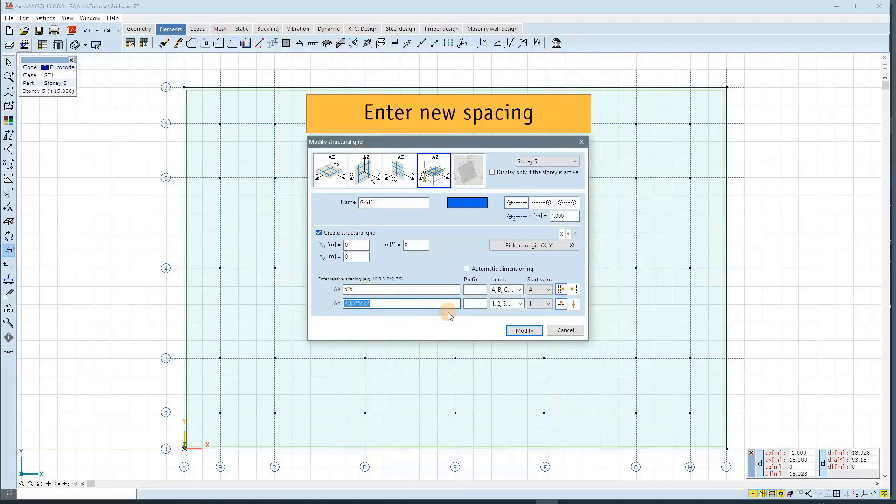
type("5*4")
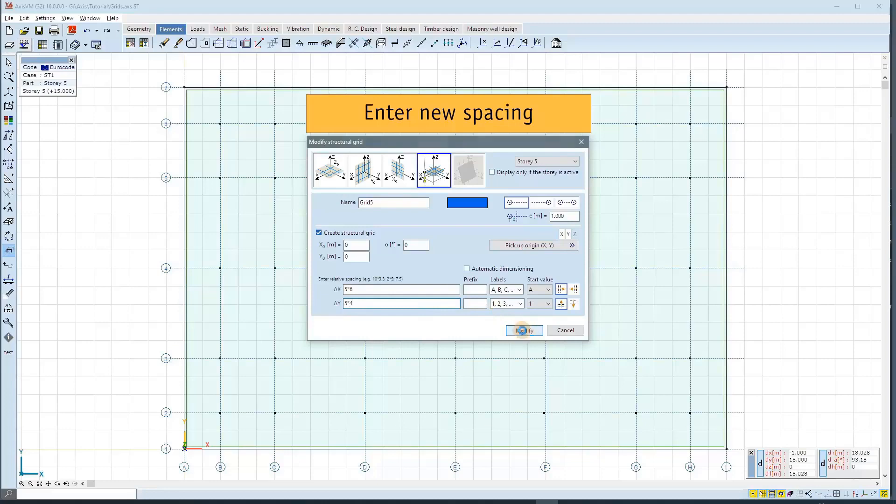
left_click(523, 331)
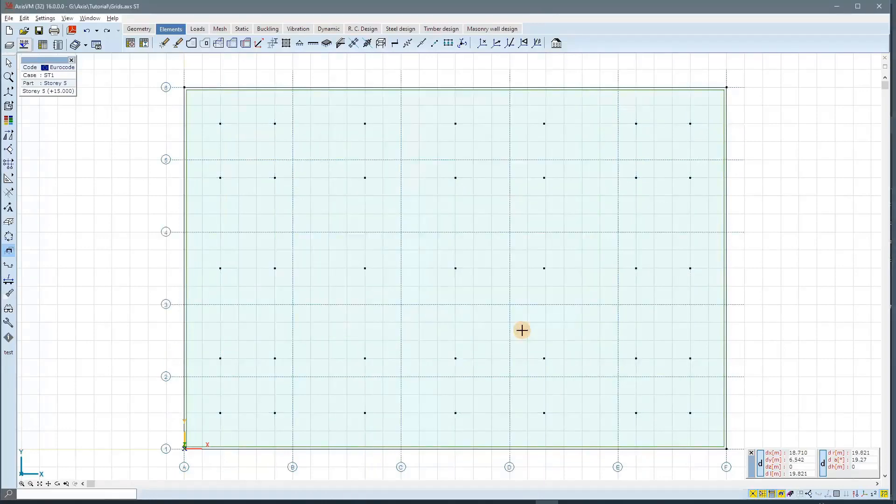
In a tilted perspective view, set up the column drawing with a 3 m height and the O 20 cross-section
key("ctrl+4")
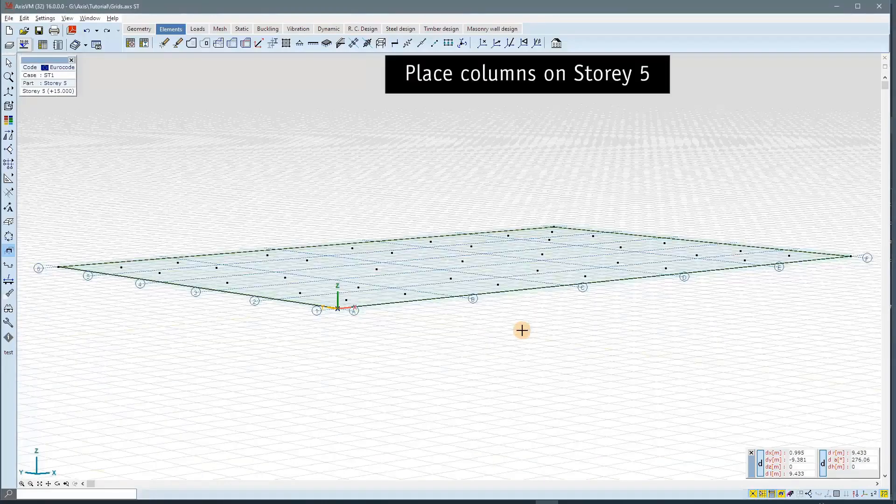
left_click(58, 484)
left_click_drag(358, 331, 261, 448)
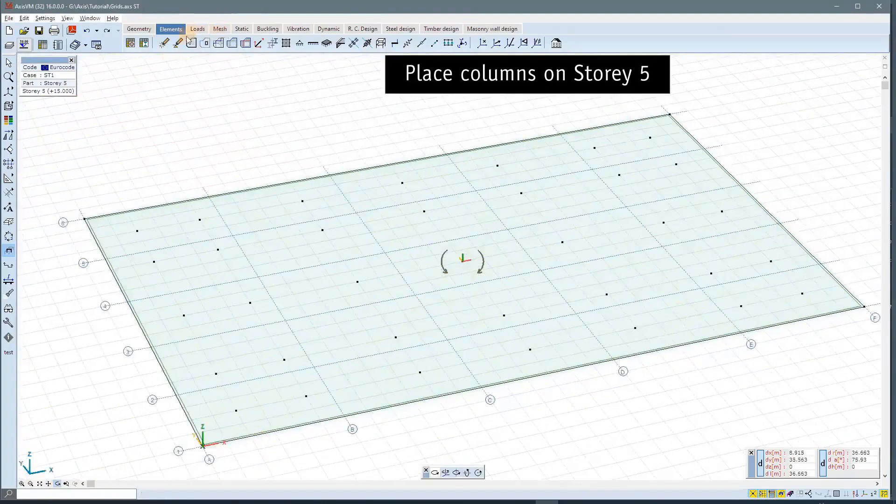
left_click(165, 42)
left_click(213, 110)
type("3")
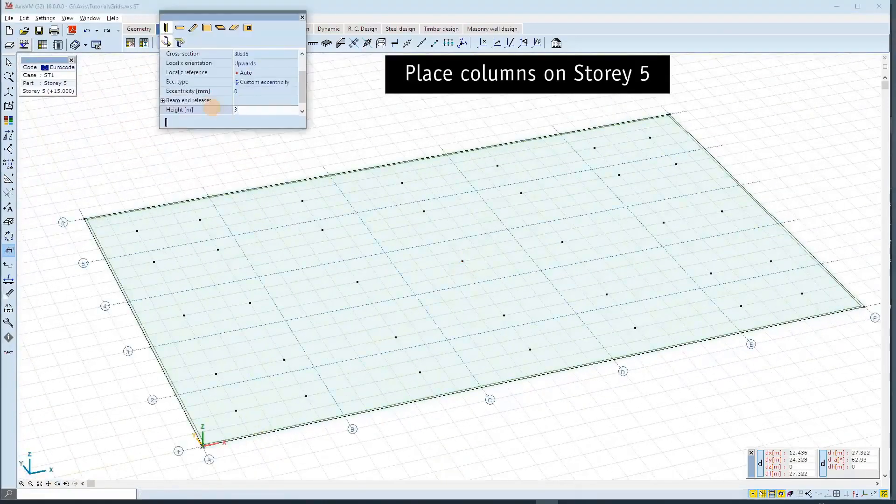
left_click(167, 123)
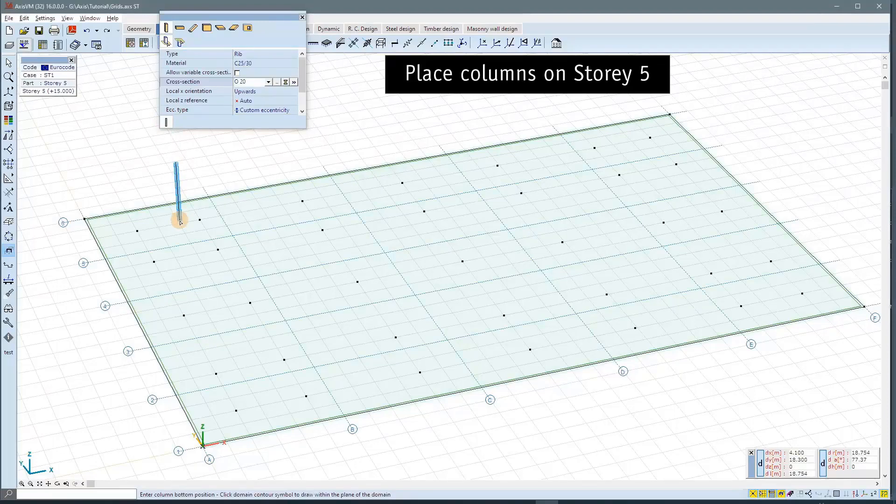
Place columns on Storey 5 where grid lines B and C cross lines 2 to 5
left_click(234, 236)
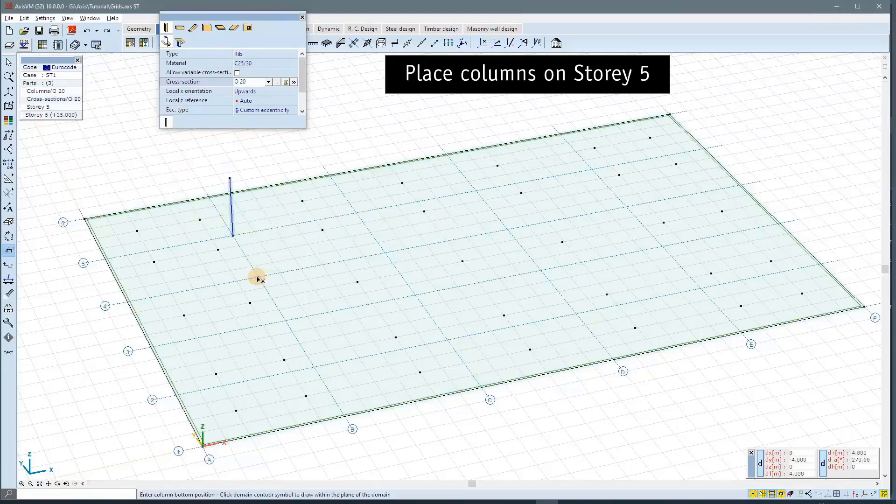
left_click(259, 277)
left_click(285, 320)
left_click(314, 367)
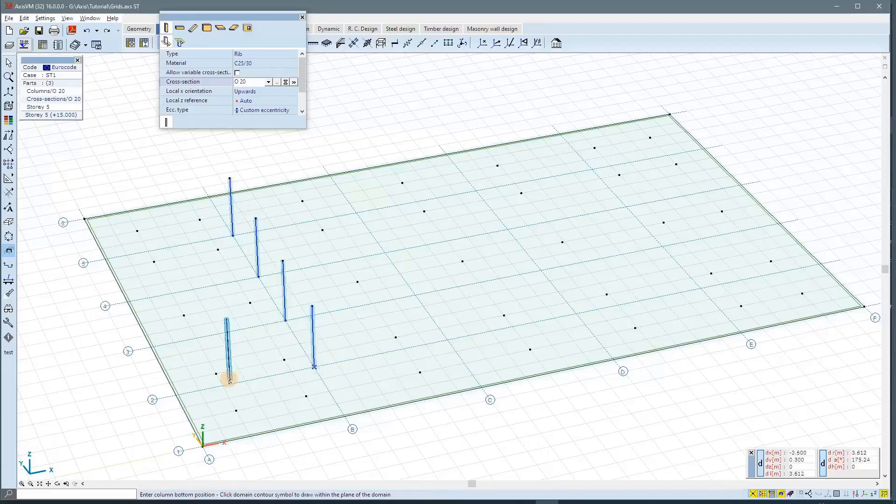
left_click(414, 295)
left_click(385, 252)
left_click(356, 213)
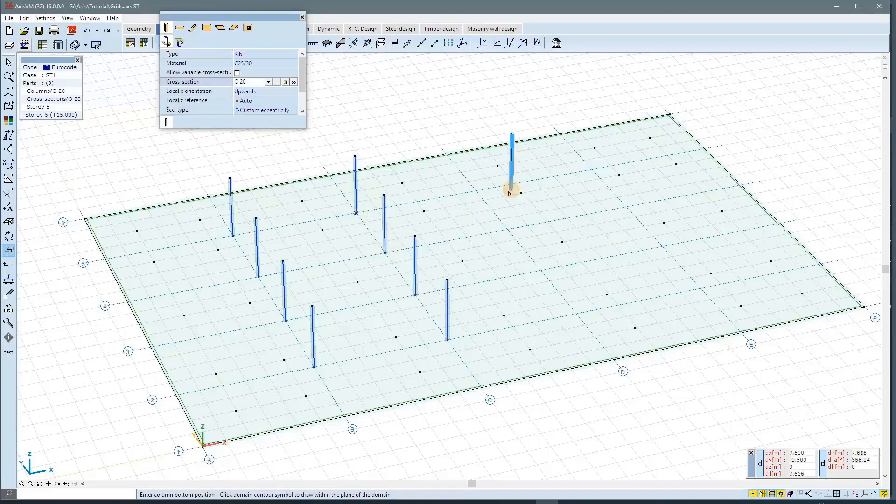
Place columns on Storey 5 where grid lines D and E cross lines 2 to 5, and finish drawing columns
left_click(476, 190)
left_click(507, 228)
left_click(540, 271)
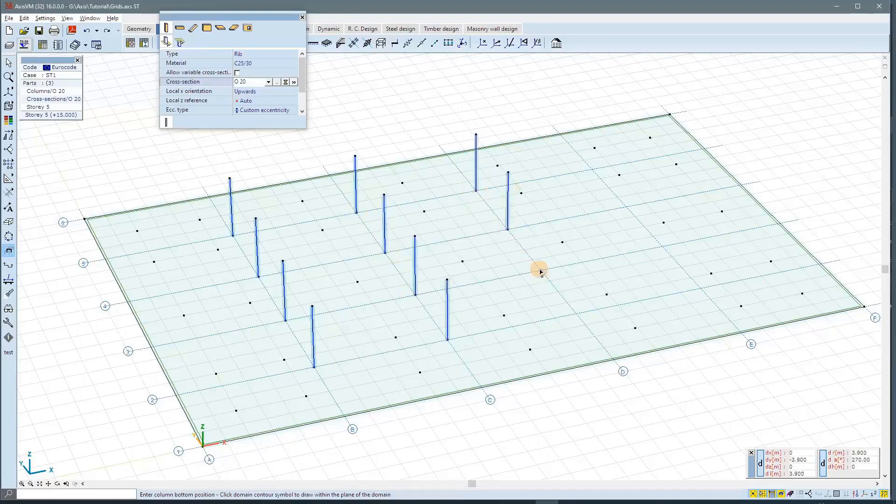
left_click(577, 314)
left_click(699, 289)
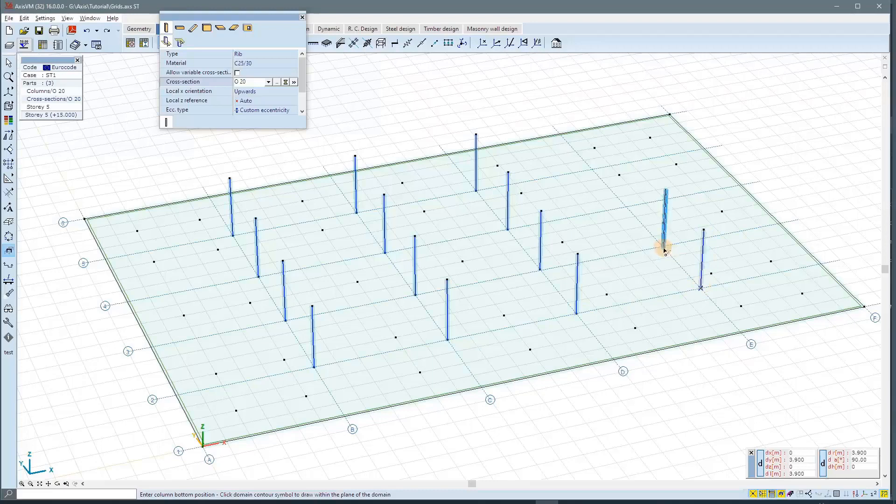
left_click(661, 246)
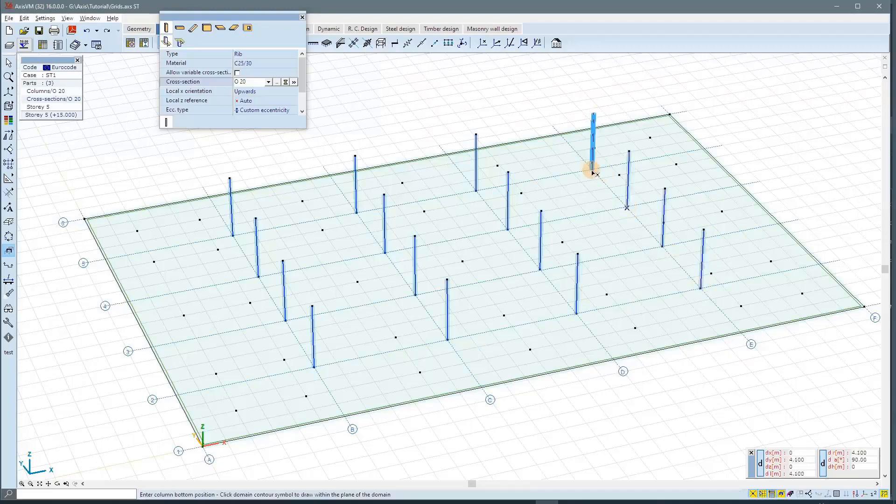
left_click(591, 169)
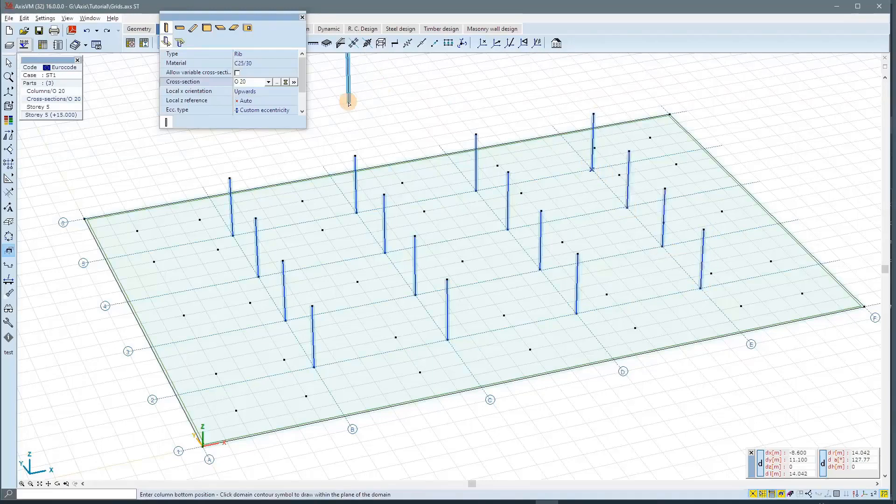
key("Escape")
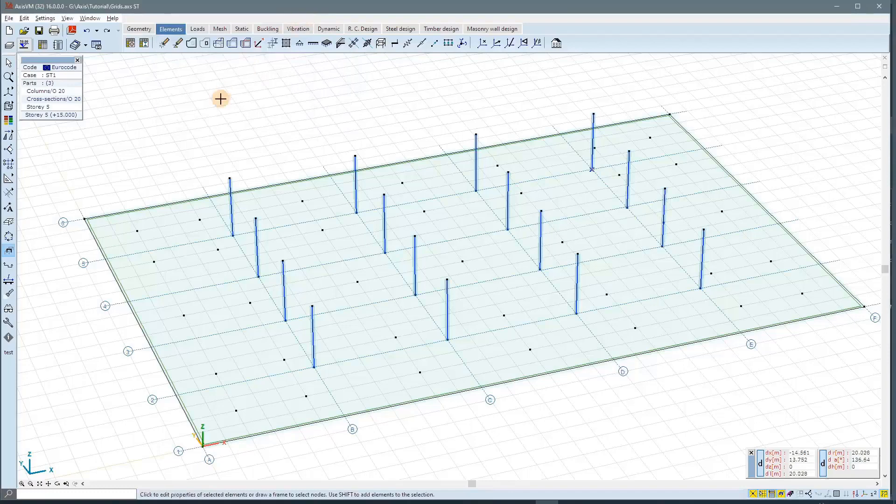
Deactivate the Storey 5 restriction and display the entire building in perspective view
key("ctrl+1")
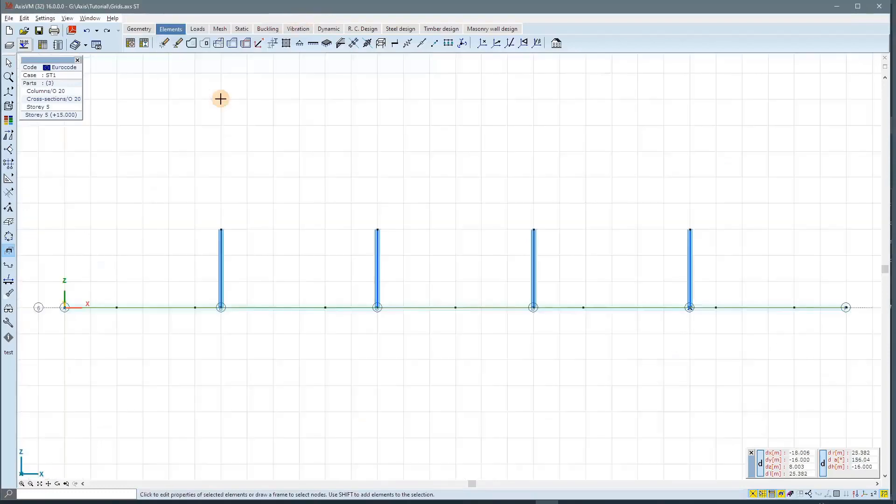
left_click(771, 494)
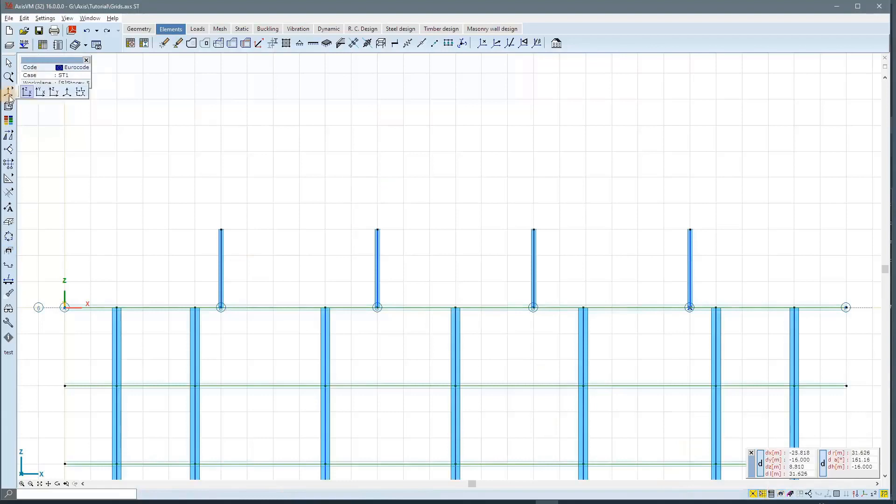
mouse_move(9, 80)
left_click(55, 79)
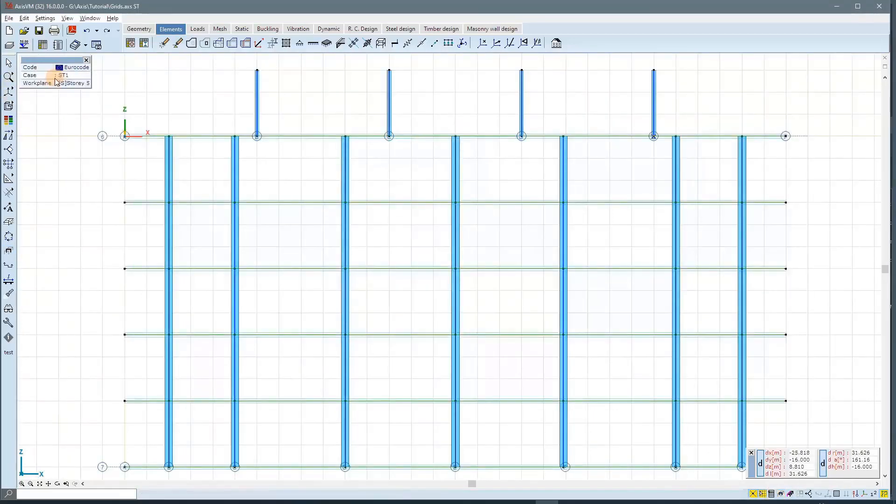
key("ctrl+4")
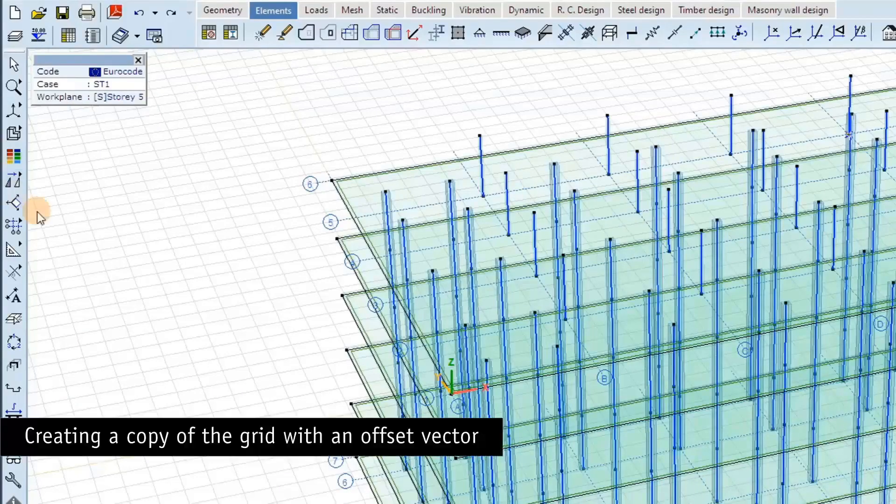
Make one copy of structural grid Grid5, offset by a vector from a column's Storey 5 point down to its Storey 4 point
left_click(311, 189)
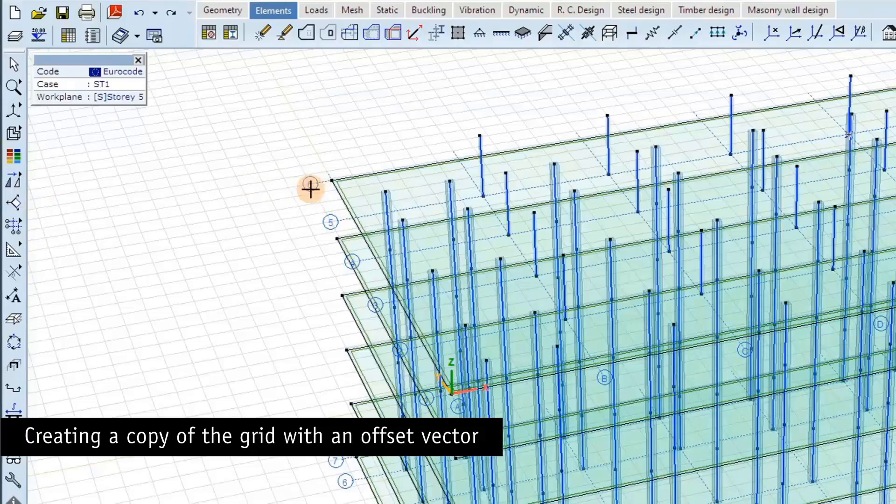
left_click(19, 226)
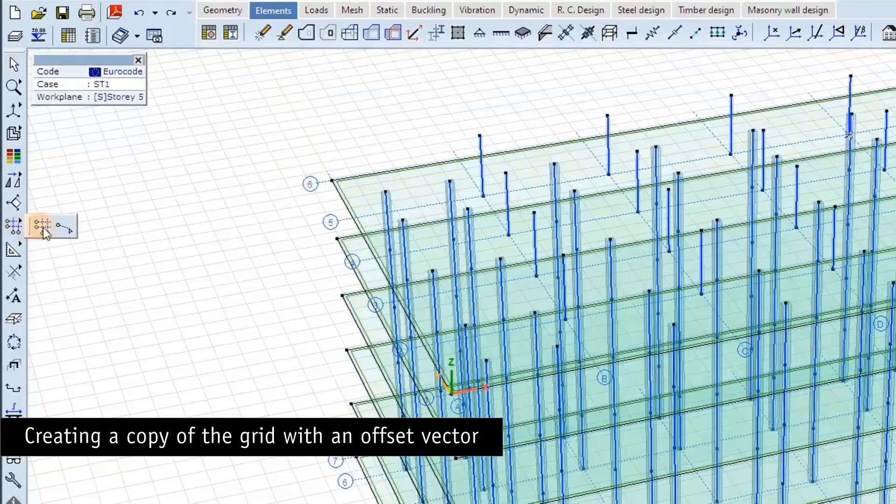
left_click(43, 227)
left_click(541, 134)
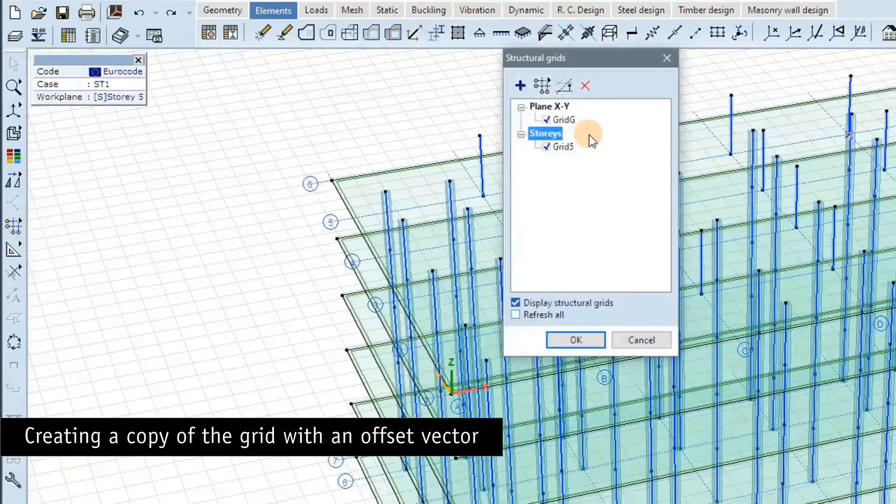
left_click(560, 146)
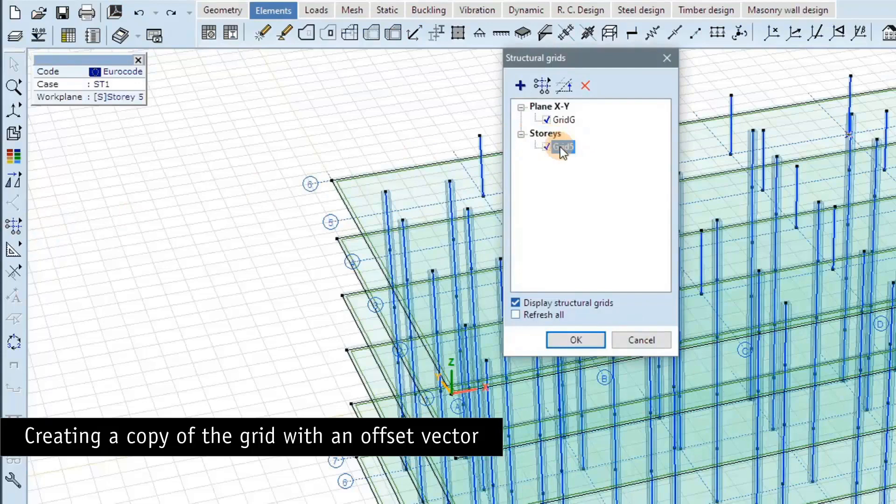
left_click(569, 90)
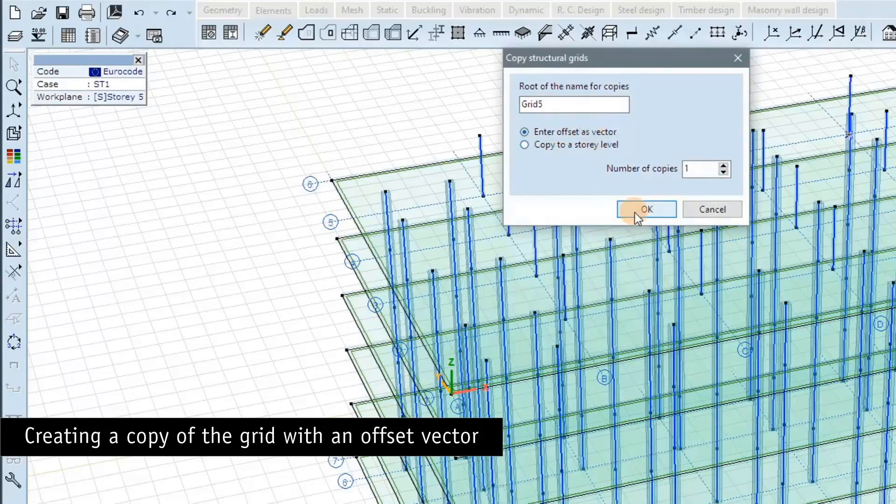
left_click(646, 209)
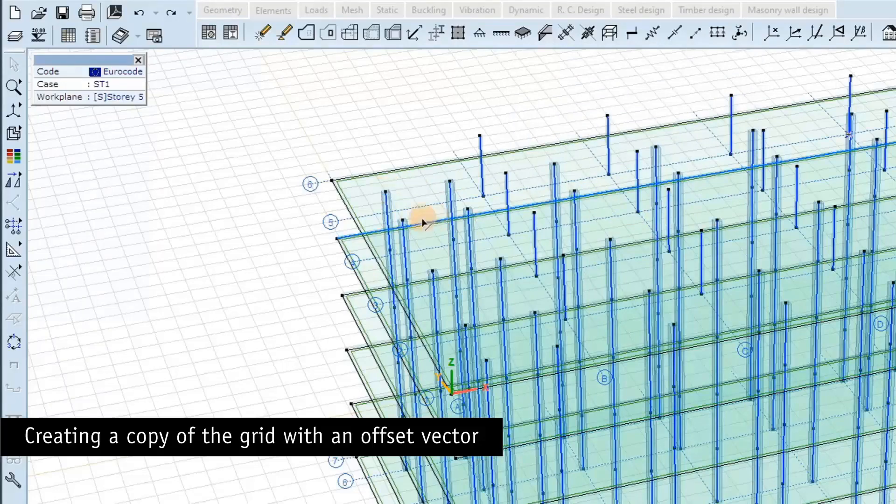
left_click(385, 193)
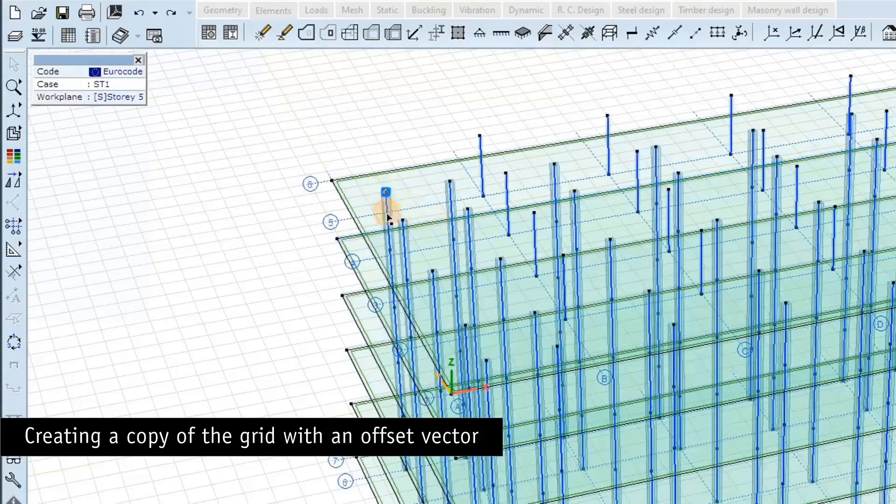
left_click(390, 252)
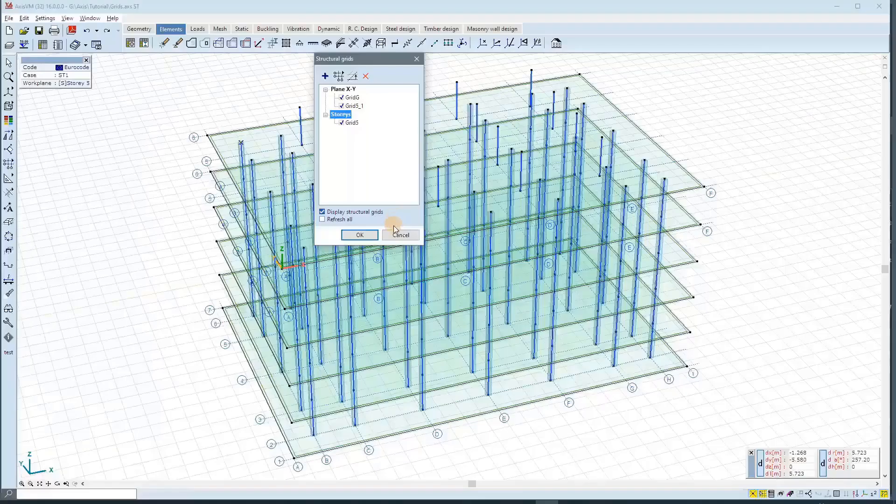
Redefine the copied grid Grid5_1 with relative spacings of 6*5 in X and 4*5 in Y, and accept the structural grids
left_click(356, 106)
double_click(355, 106)
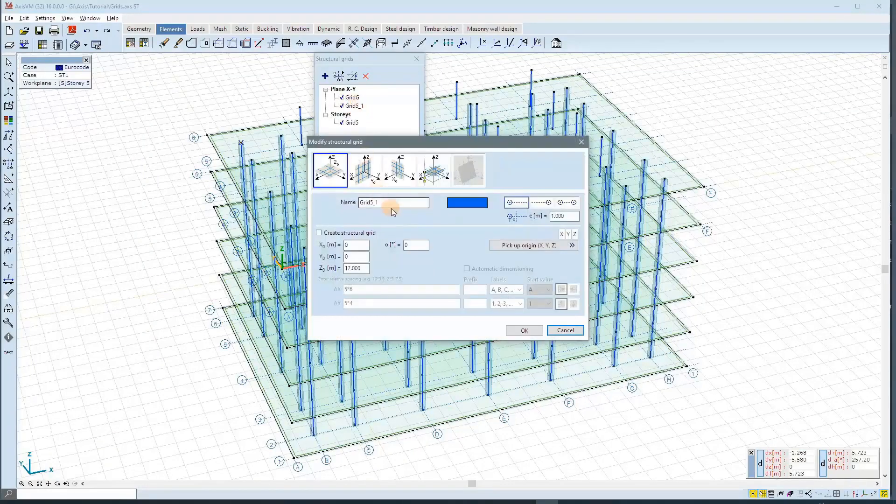
left_click(319, 232)
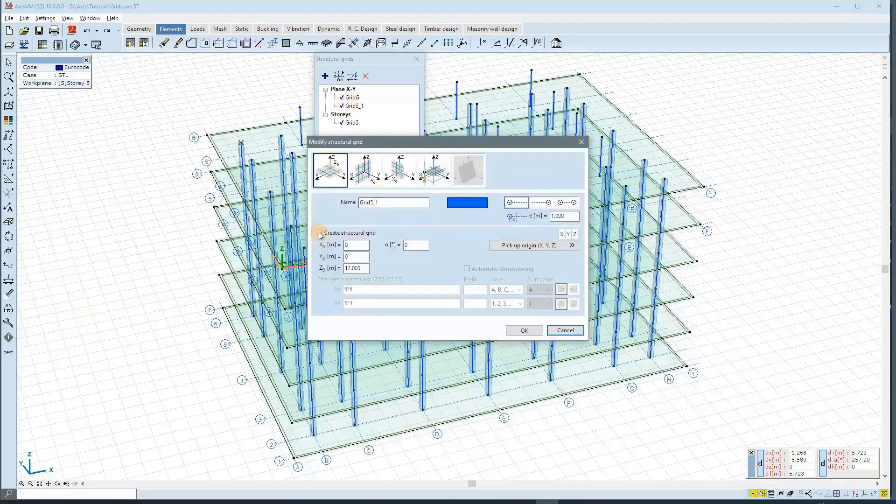
type("6*5")
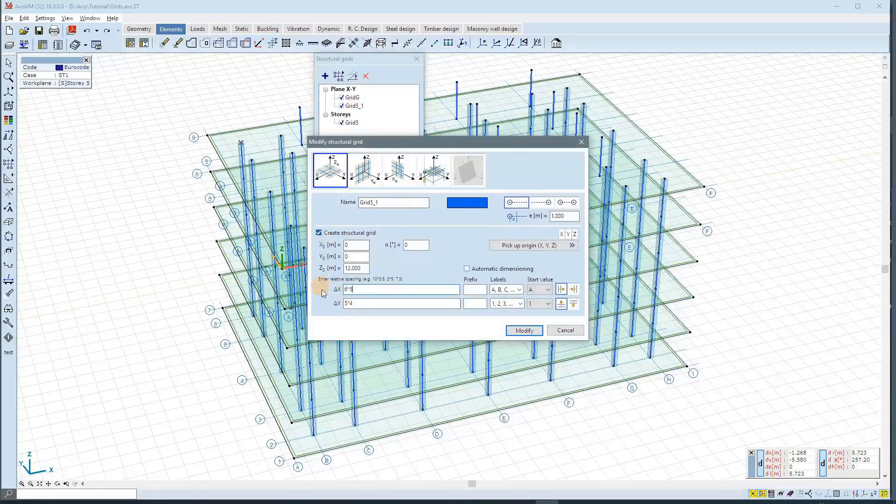
key("Tab")
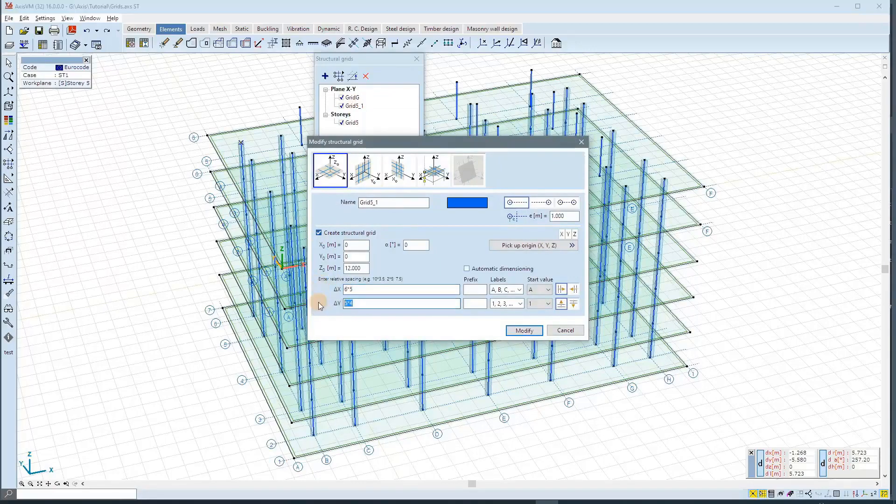
type("4*5")
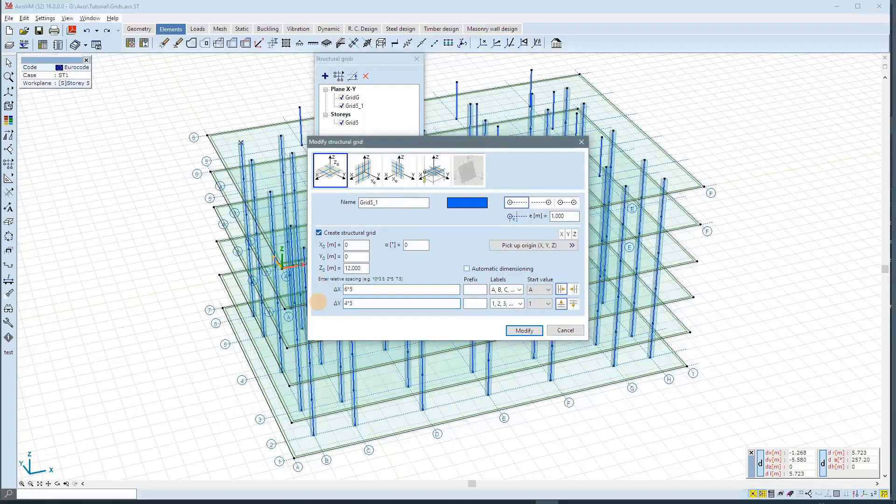
left_click(523, 330)
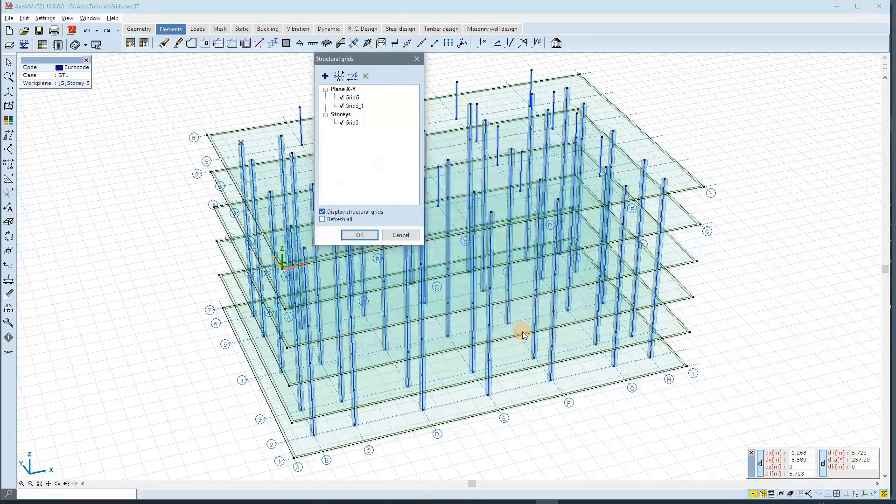
left_click(360, 235)
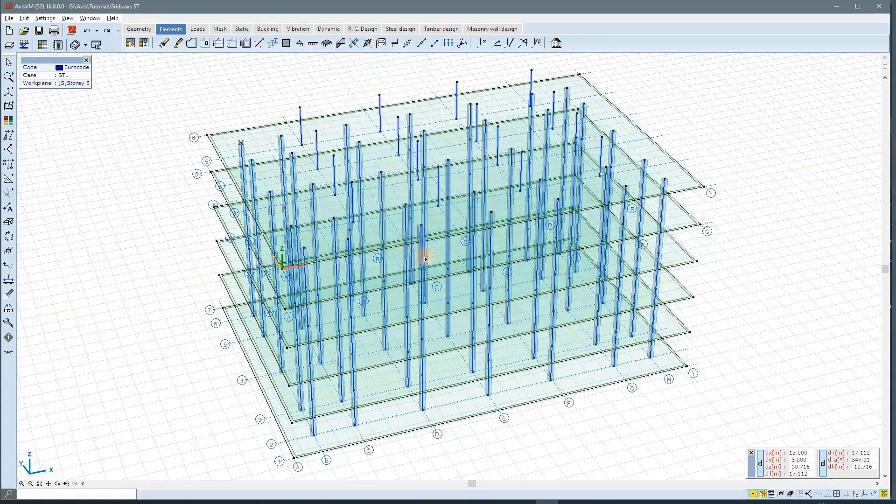
Restrict the display to Storey 4 together with the storey above it, and accept the storey settings
left_click(24, 44)
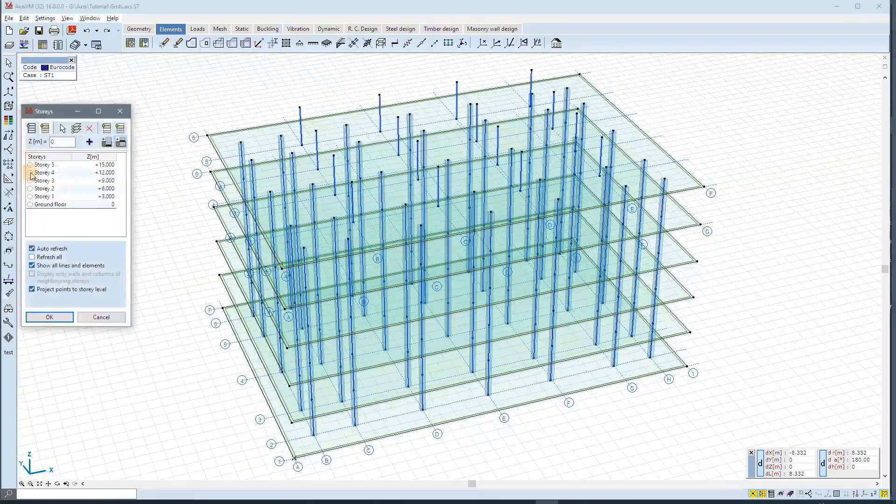
left_click(31, 173)
left_click(120, 131)
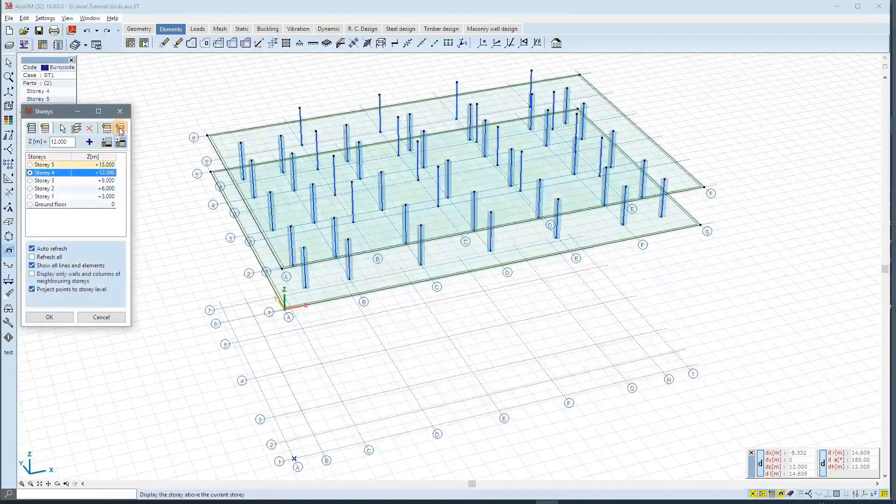
left_click(121, 131)
left_click(120, 131)
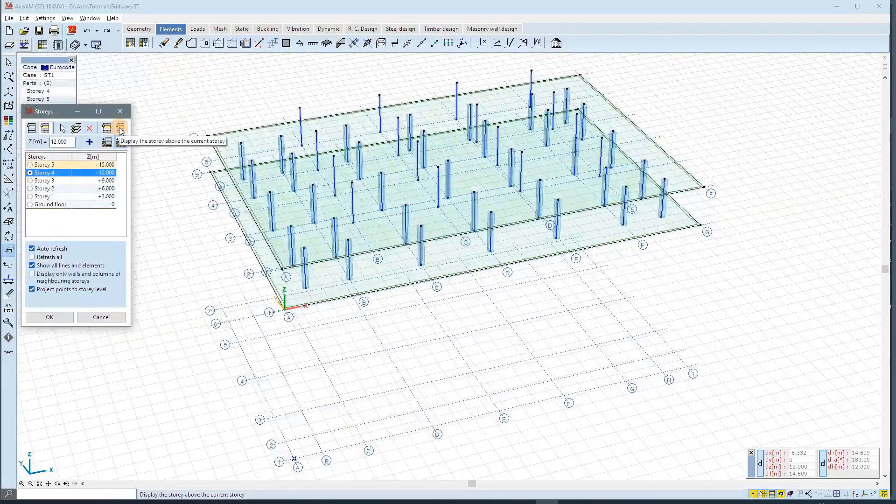
left_click(121, 131)
left_click(121, 131)
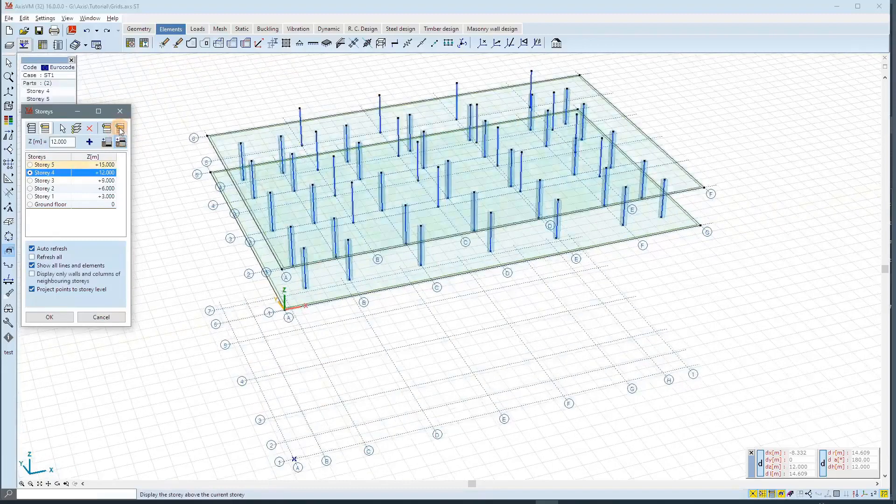
left_click(49, 317)
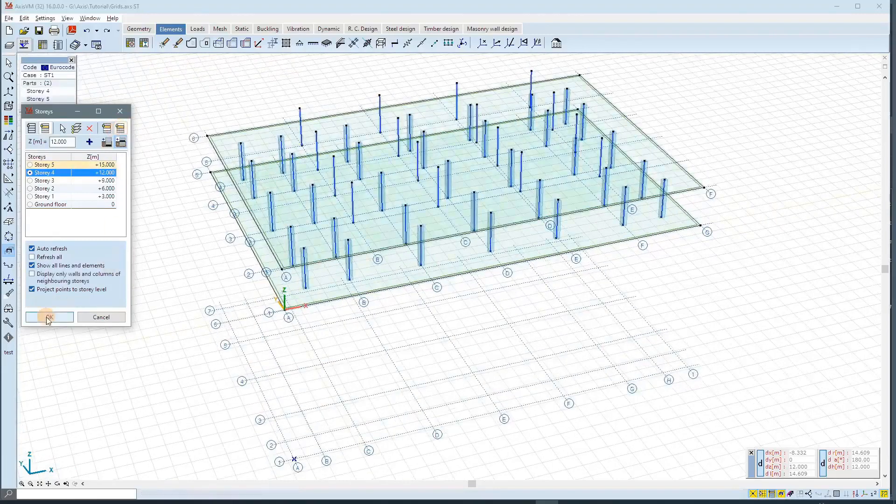
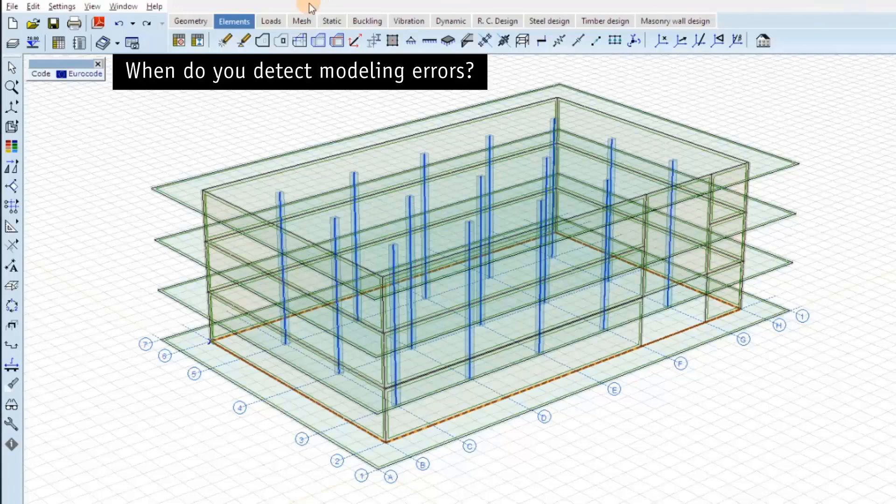
Review the wall-and-slab building's ST1 loads, mesh stage and static eZ displacement results
left_click(272, 21)
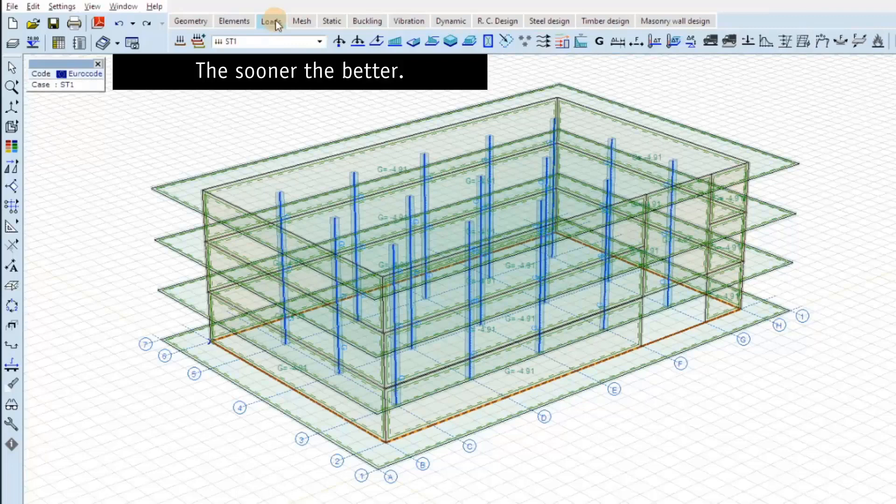
left_click(293, 21)
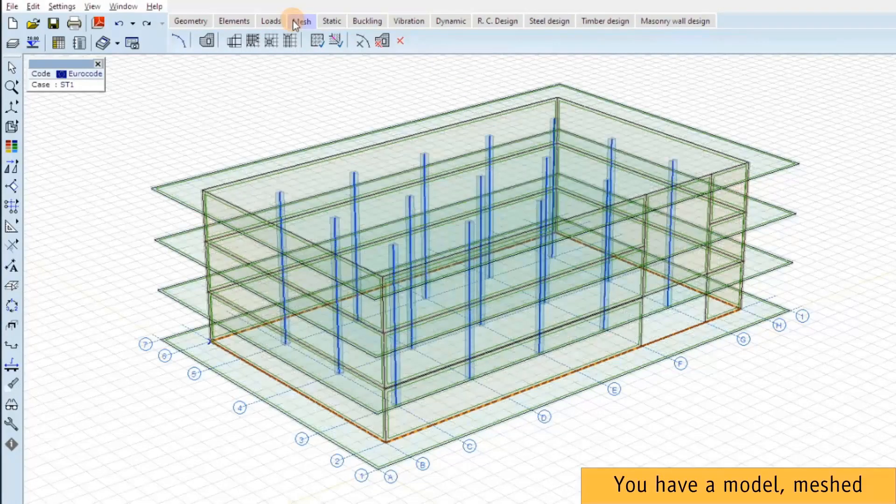
left_click(332, 21)
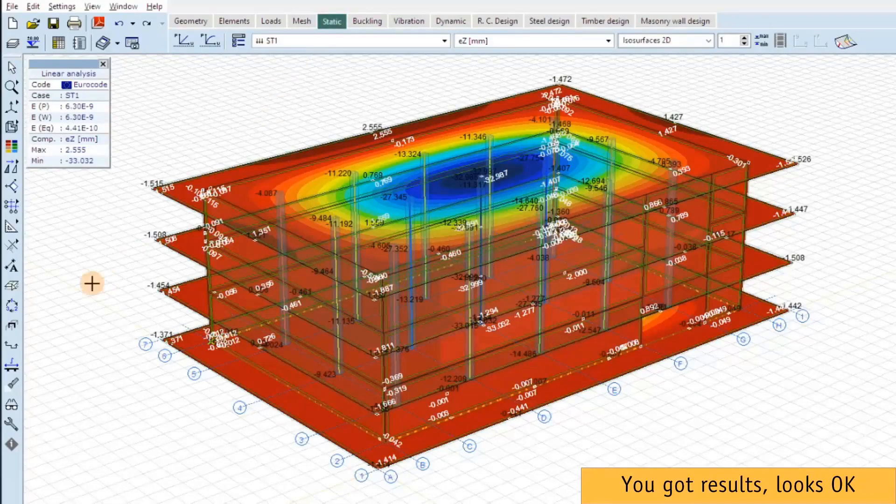
Show eZ results for the 200 mm walls only, with colour limits at Min, Max of parts, and read the value beside the wall opening
left_click(10, 329)
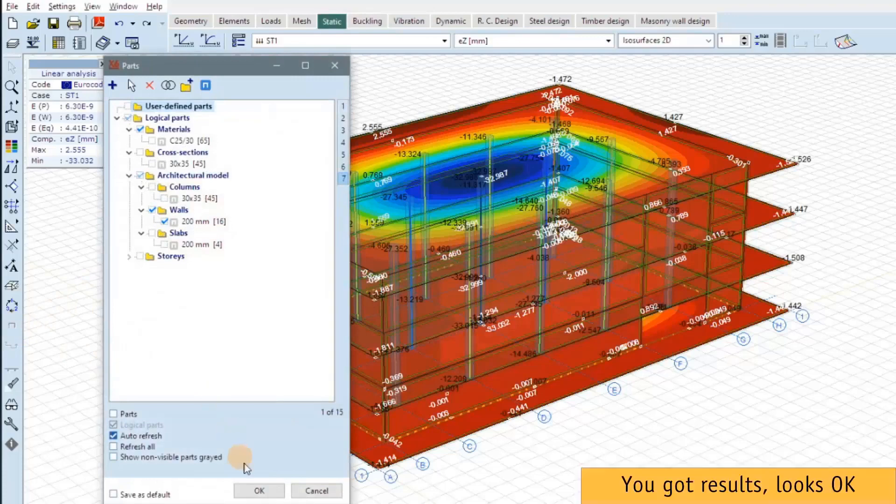
left_click(114, 414)
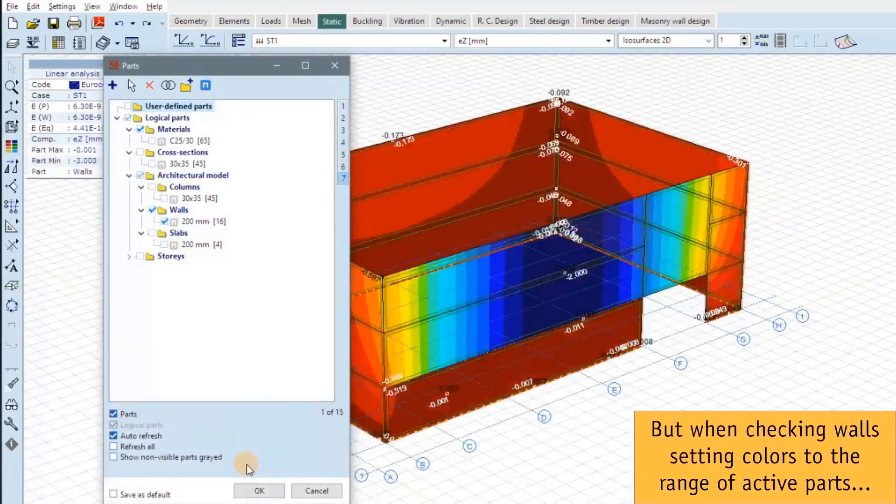
left_click(259, 490)
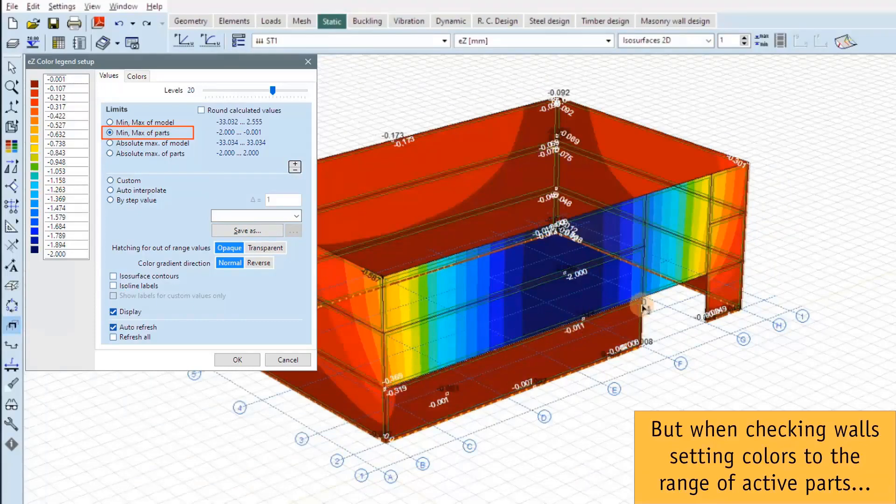
mouse_move(643, 307)
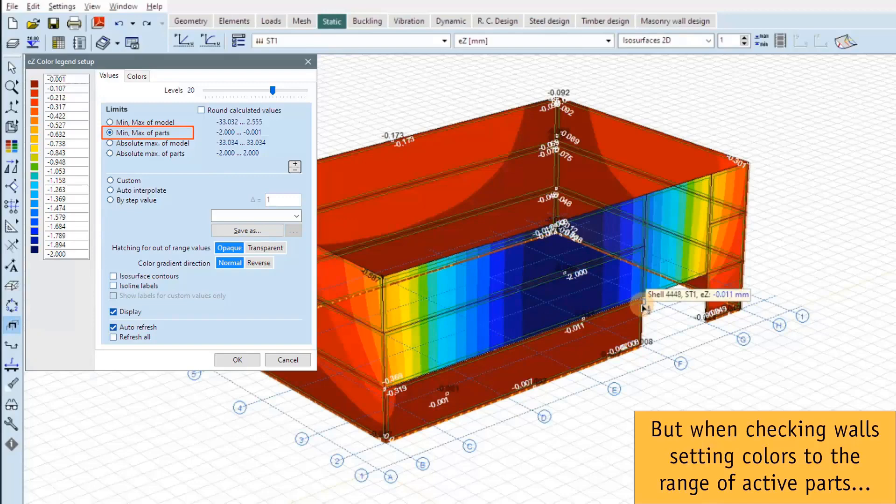
Turn off the part filter so eZ results are displayed for the whole building
left_click(10, 327)
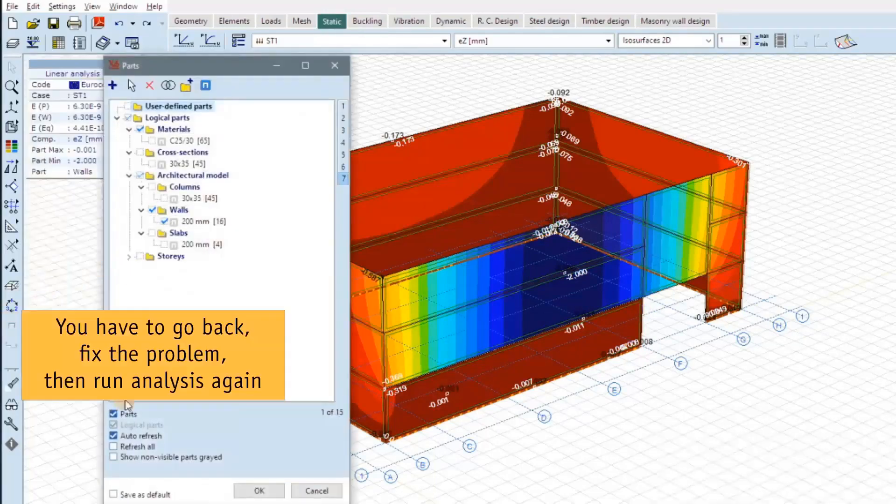
left_click(113, 414)
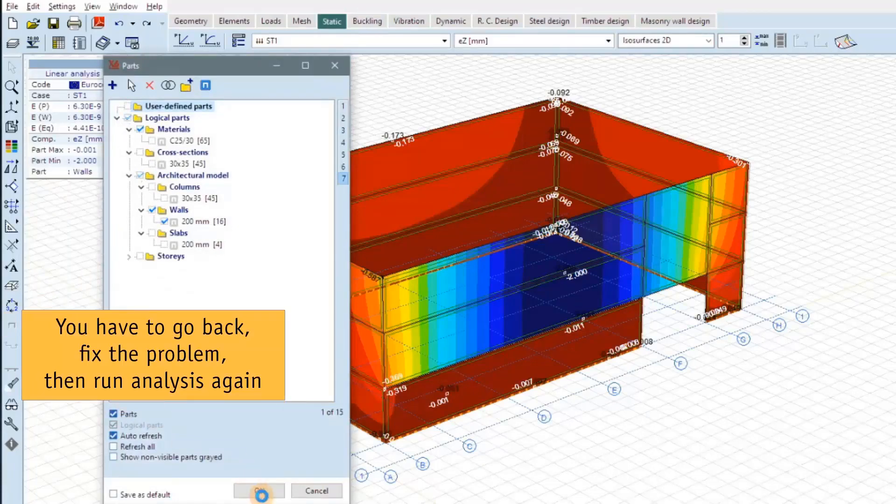
left_click(260, 491)
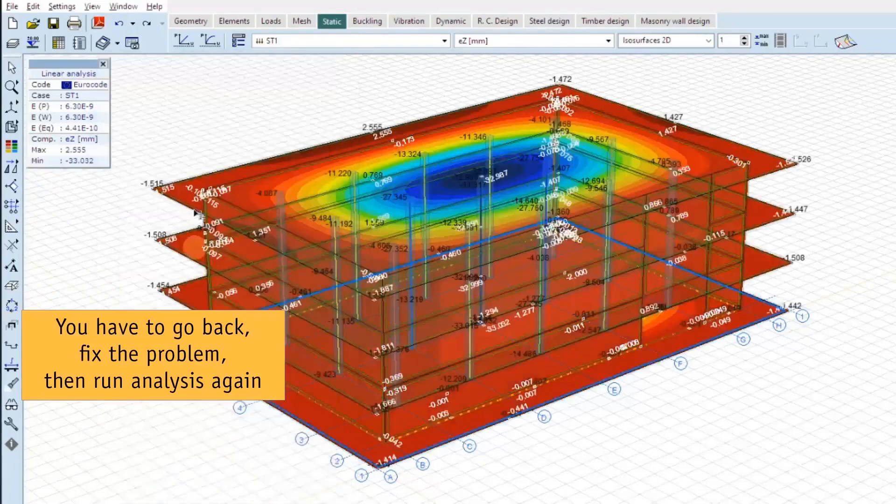
Return to the meshing stage, highlight the model's free surface edges, and examine the wall corner just below the slab above
left_click(303, 24)
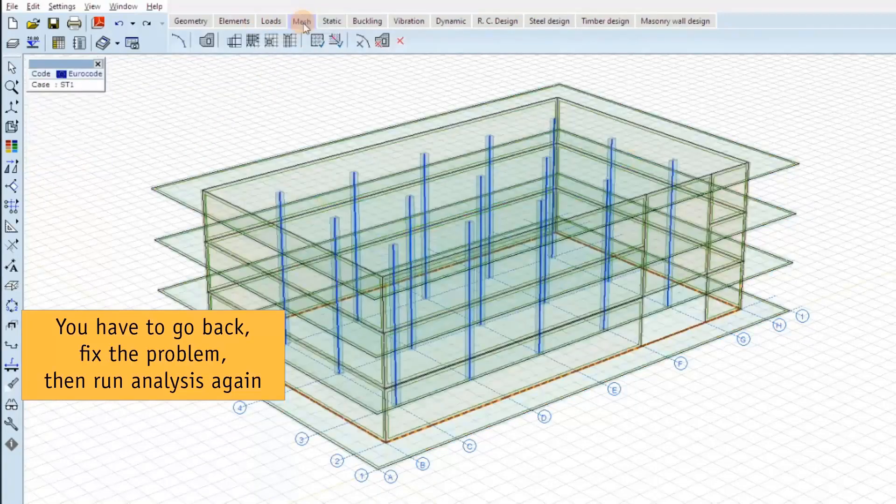
left_click(335, 41)
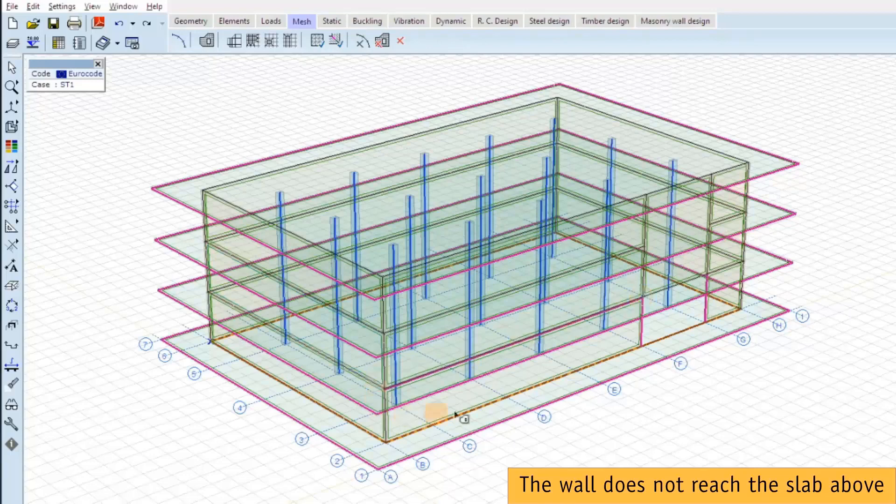
scroll(434, 397, "up", 3)
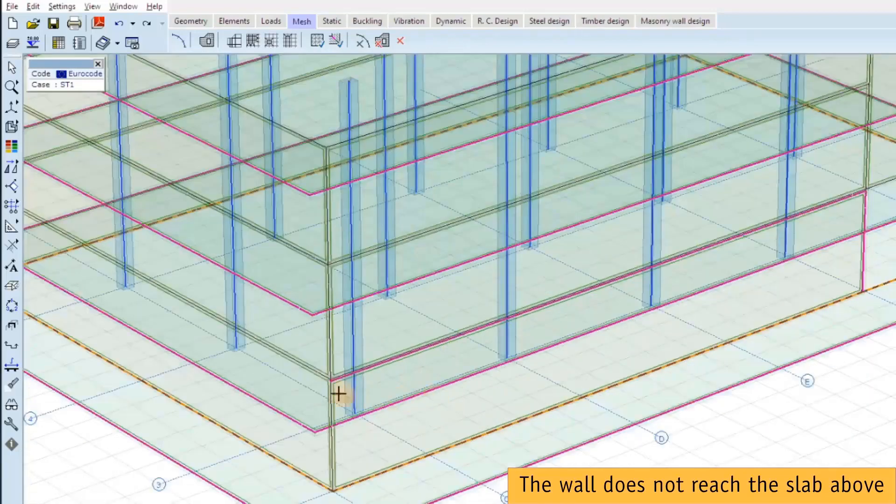
scroll(320, 386, "up", 2)
scroll(327, 382, "up", 3)
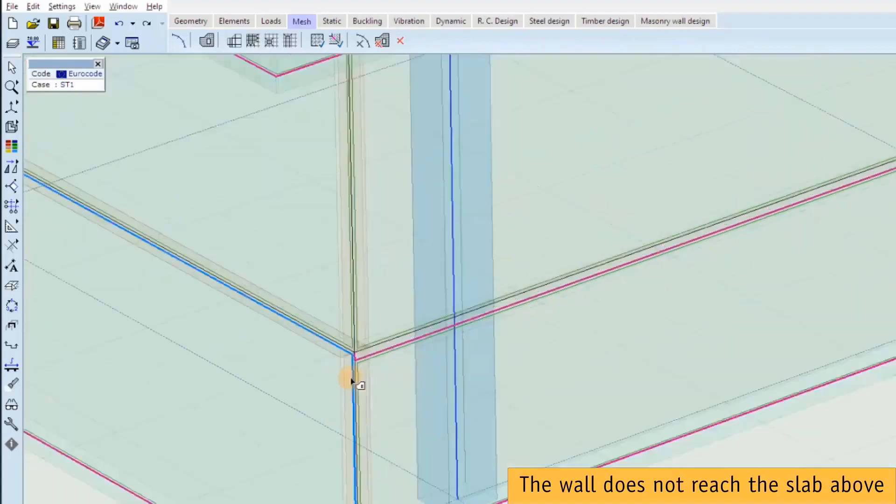
Move node 75 at the upper corner of the lowest storey's wall up onto slab corner node 14
scroll(353, 390, "up", 2)
scroll(353, 390, "up", 3)
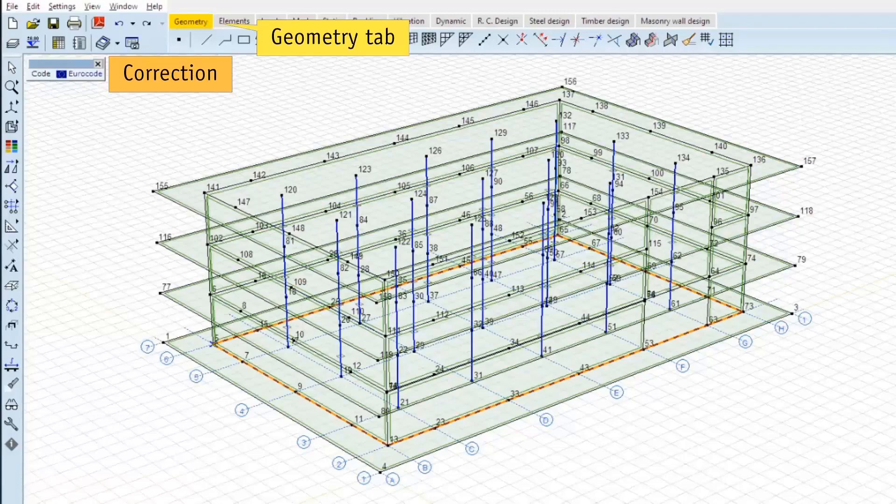
scroll(392, 393, "up", 5)
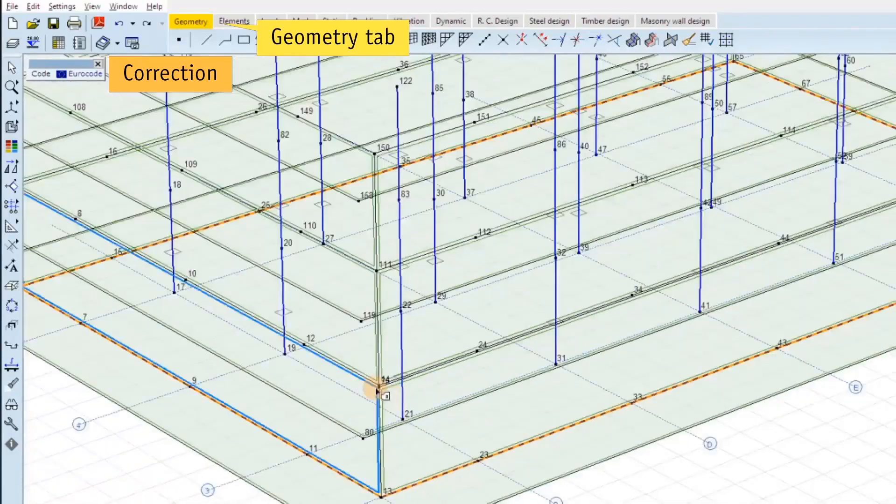
scroll(382, 391, "up", 3)
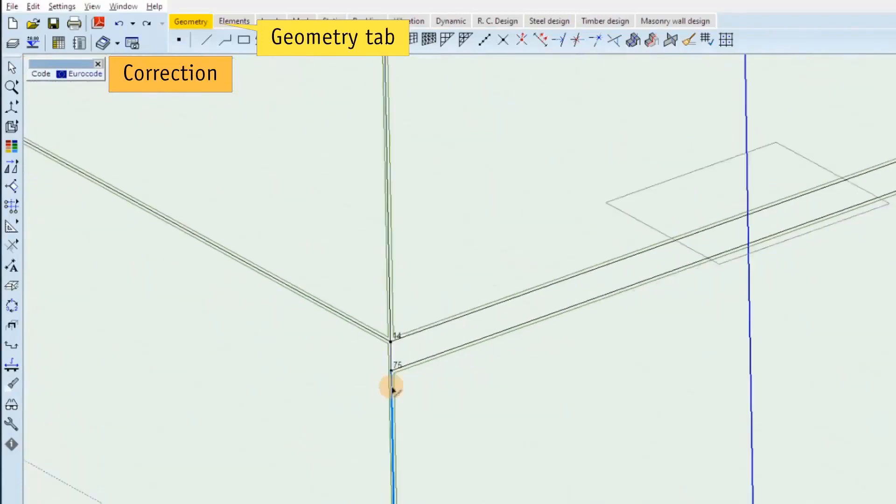
mouse_move(390, 371)
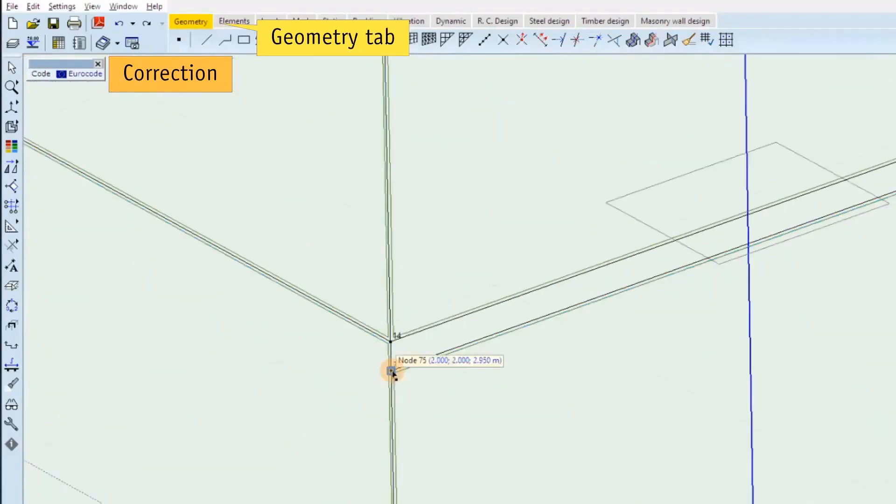
left_click_drag(391, 370, 391, 343)
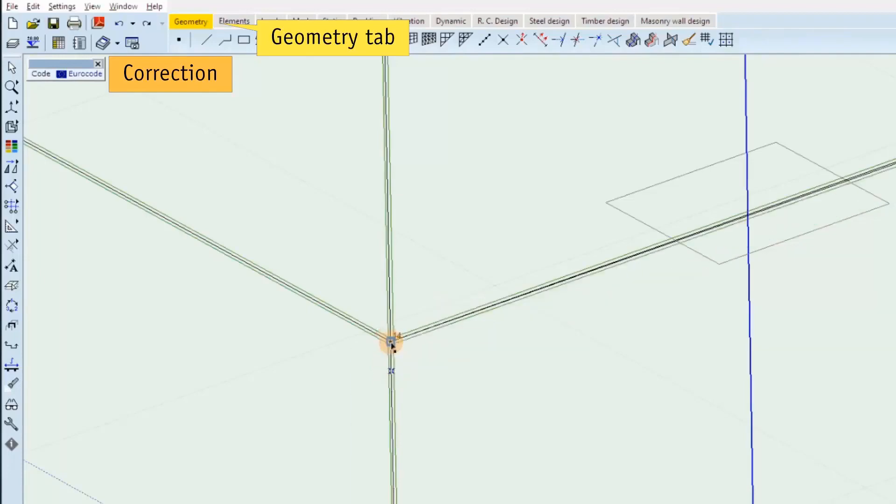
Move the wall's other upper node, just below node 54 beside the opening, up onto node 54
scroll(406, 359, "down", 6)
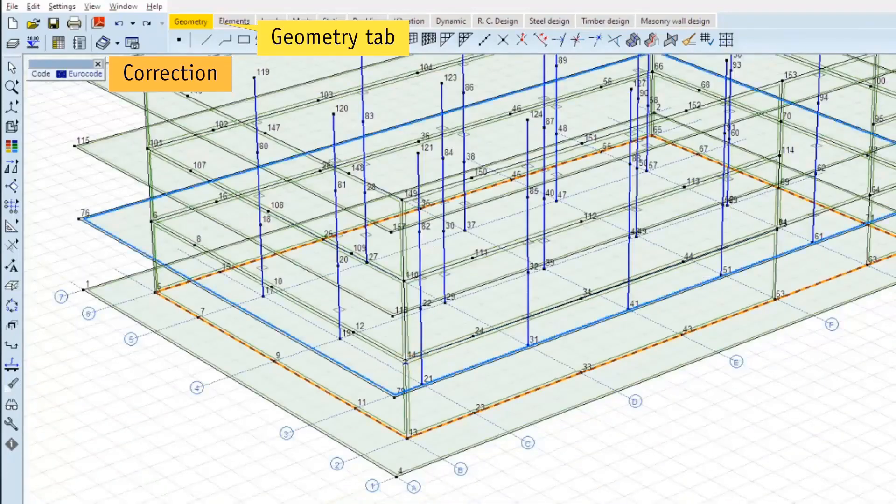
scroll(780, 227, "up", 7)
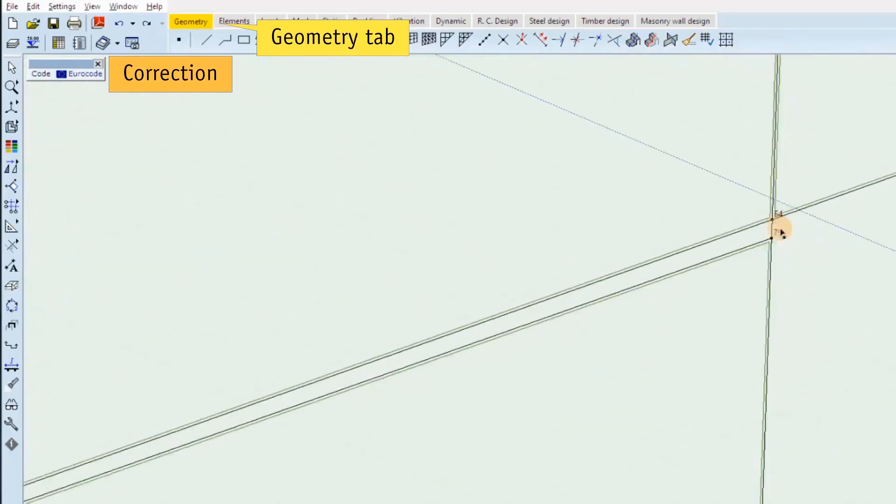
scroll(777, 233, "up", 3)
left_click_drag(756, 252, 758, 194)
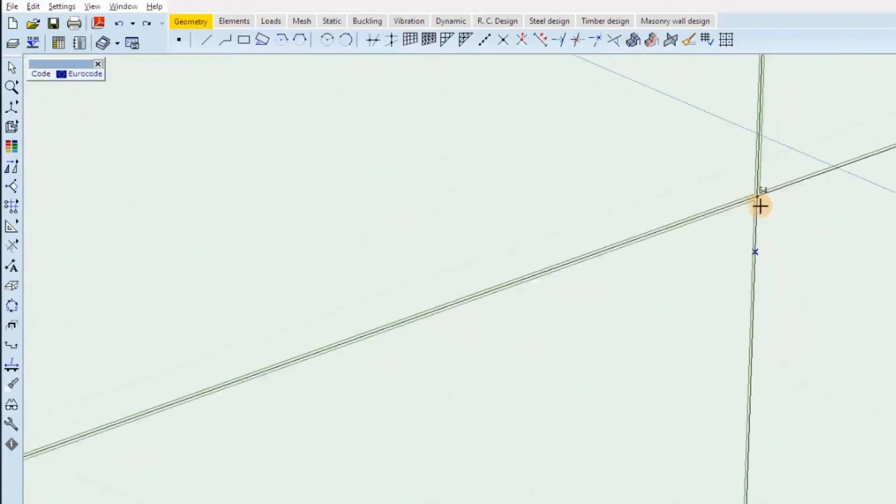
scroll(760, 206, "down", 10)
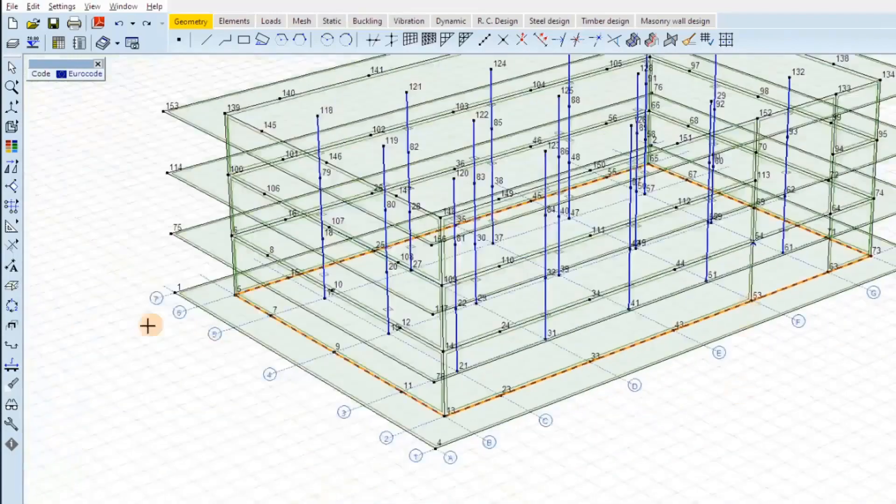
scroll(147, 326, "down", 3)
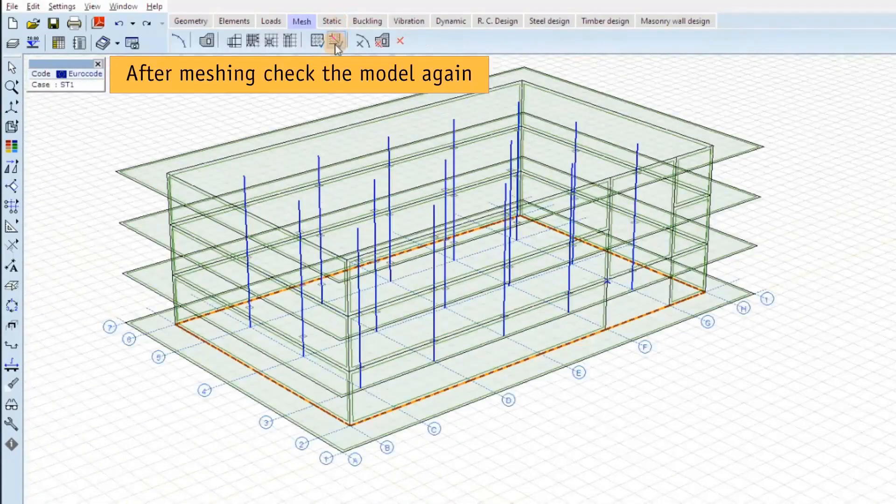
Highlight the remeshed model's free surface edges again and check the corrected wall's top edge against the slab above
left_click(336, 46)
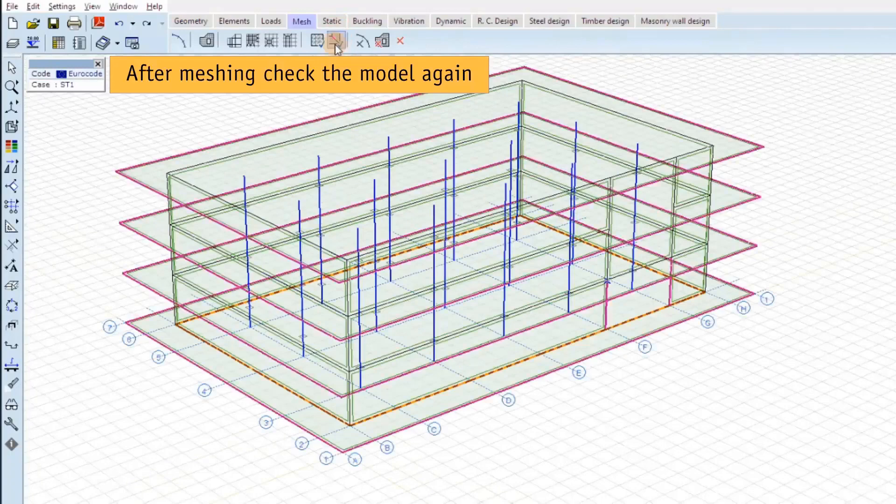
left_click(426, 351)
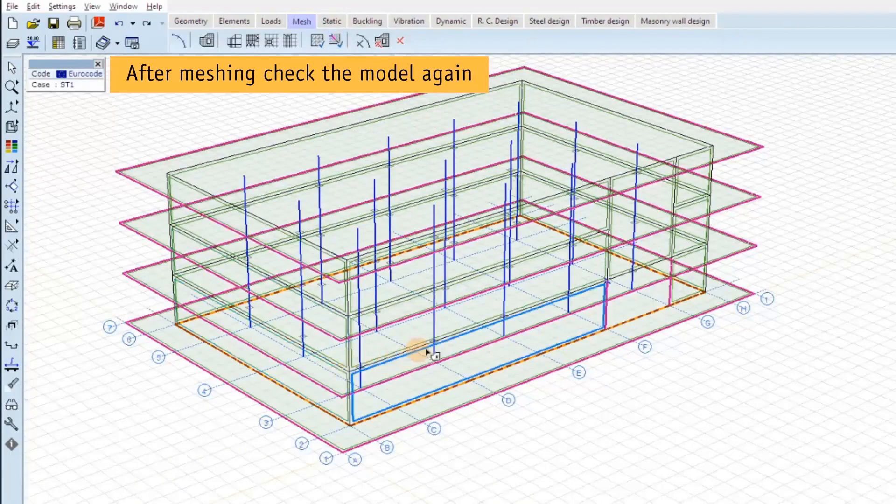
left_click(443, 343)
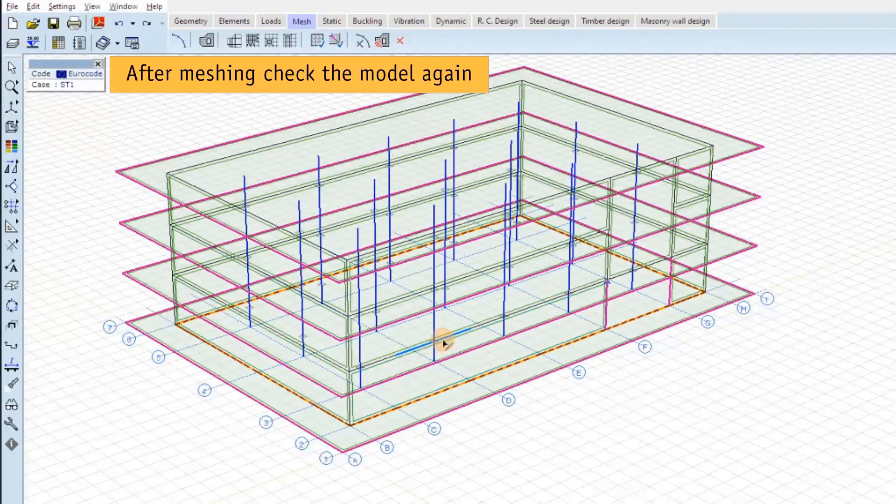
Show the new static eZ displacement results with the part filter on for the 200 mm walls only
left_click(332, 21)
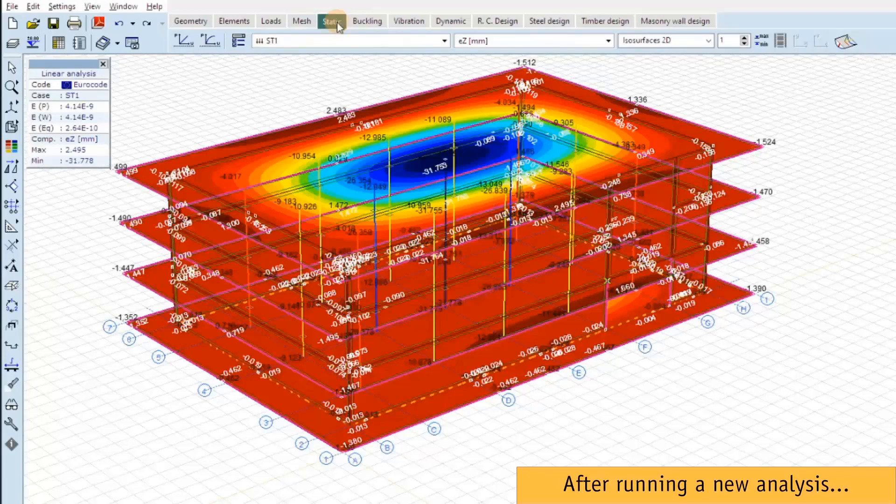
left_click(10, 326)
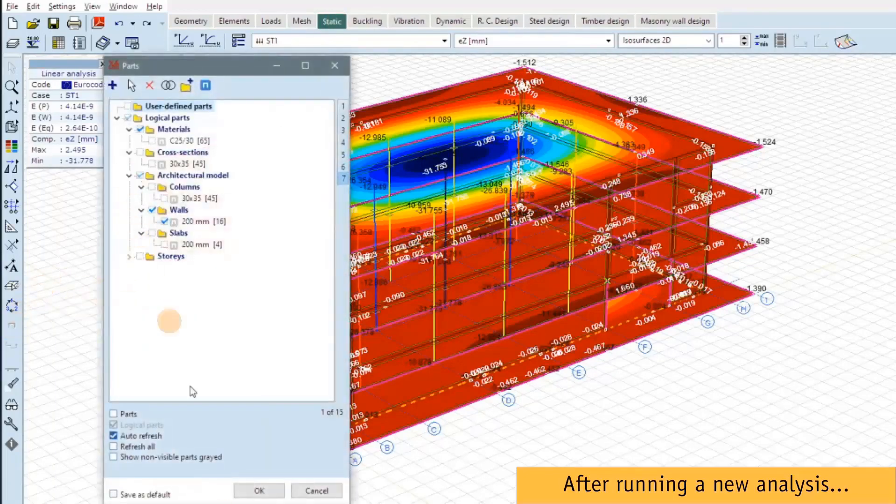
left_click(113, 413)
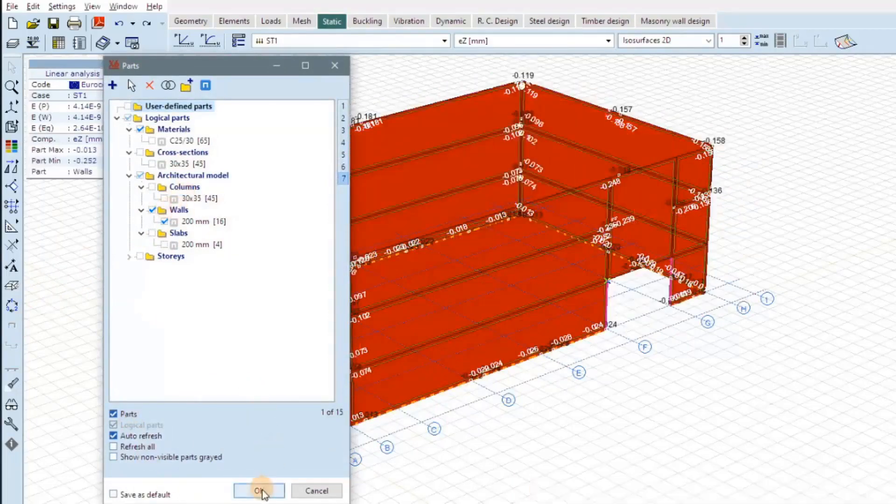
left_click(259, 490)
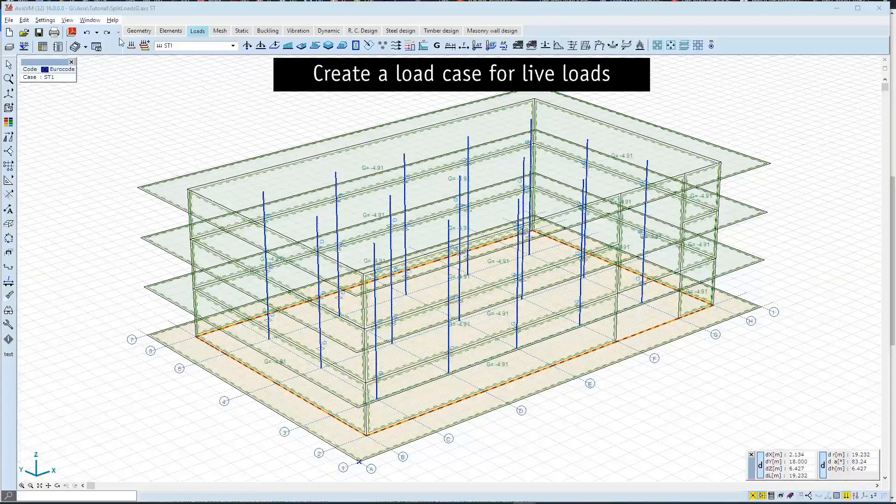
Add a static load case named Live and make it the current load case
left_click(131, 48)
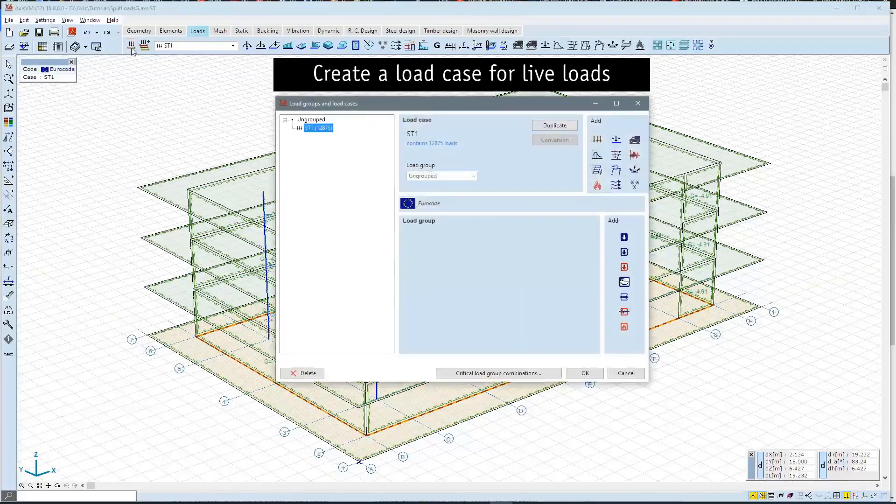
left_click(599, 141)
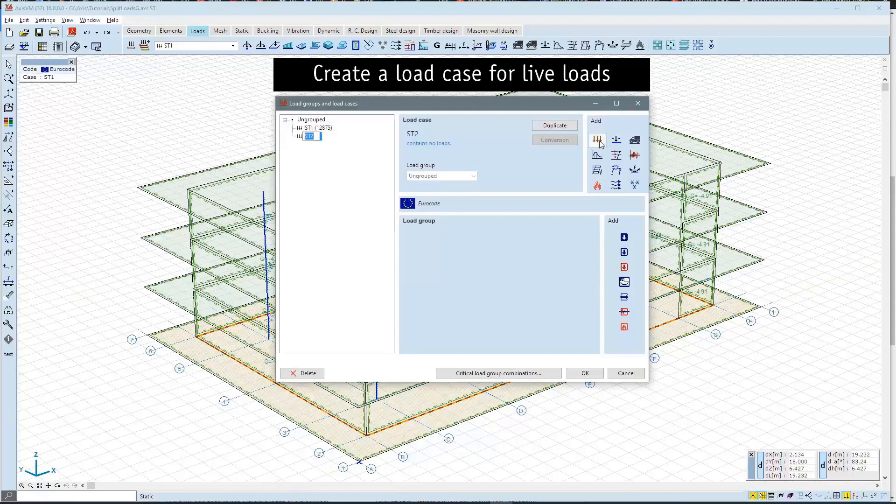
type("Live")
key("Return")
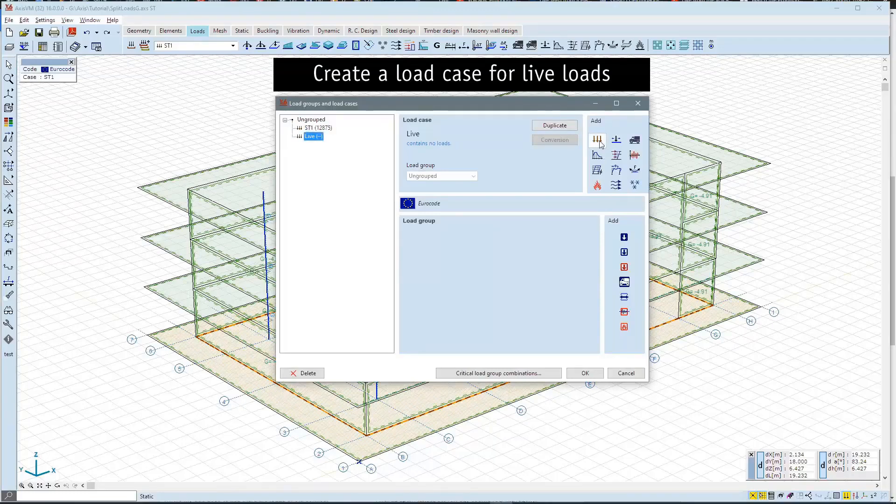
left_click(584, 373)
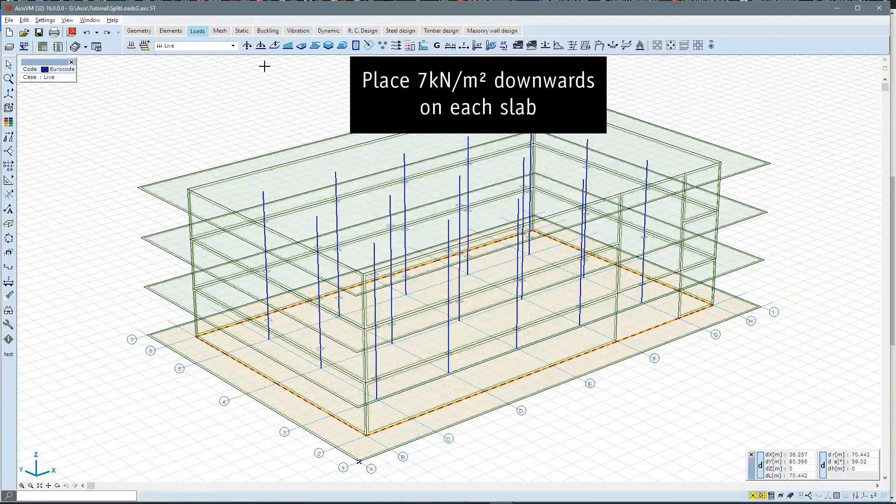
Apply a distributed load of pZ = -7 kN/m², global on surface, to all the slabs in the Live case
left_click(331, 50)
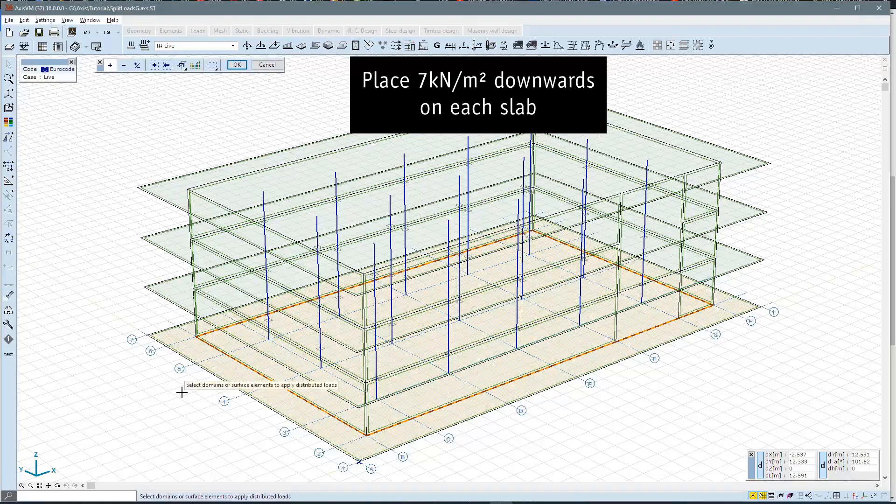
left_click_drag(182, 393, 115, 161)
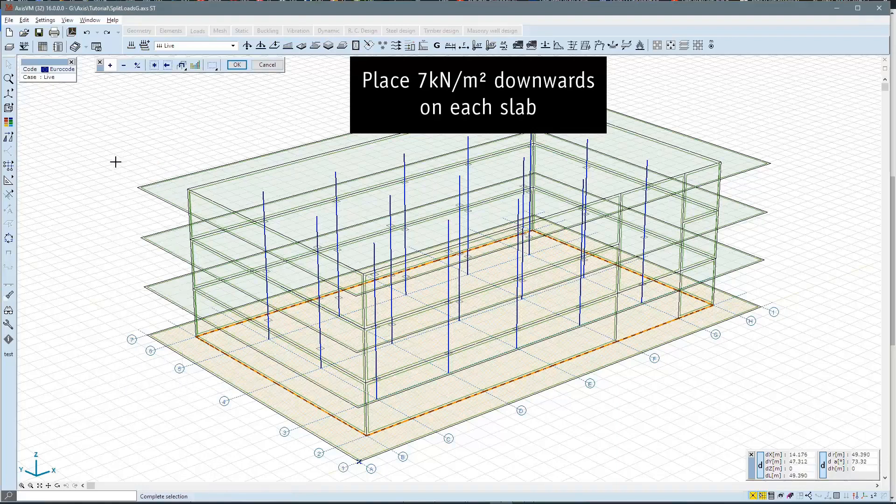
left_click(236, 66)
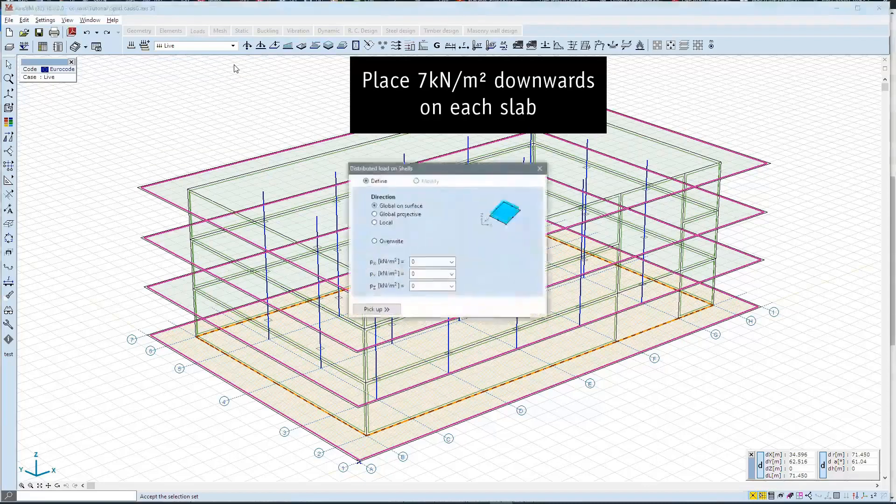
double_click(422, 286)
type("-7")
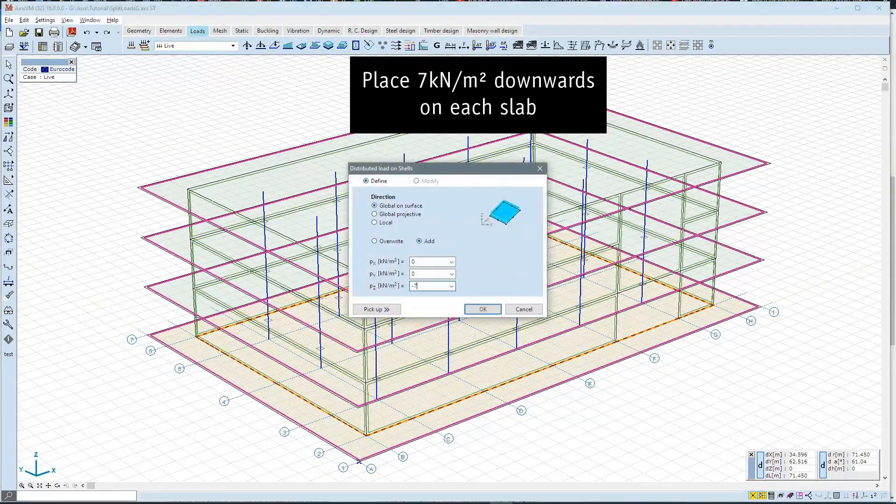
left_click(482, 308)
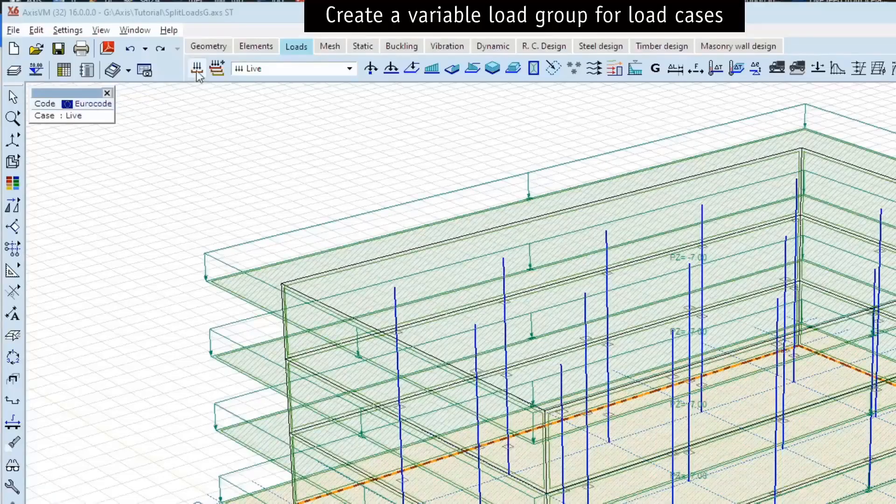
Add a variable load group named LIVE.STOREYS, keeping its default factors and simultaneous load cases
left_click(131, 46)
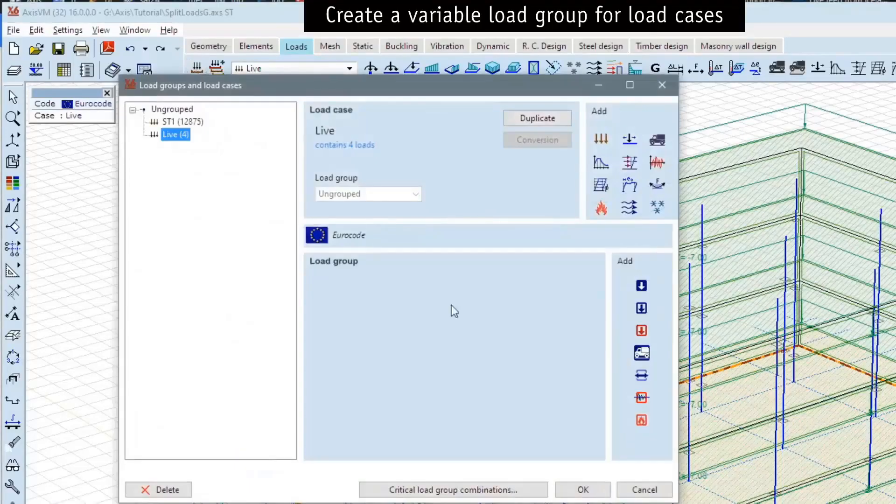
left_click(644, 309)
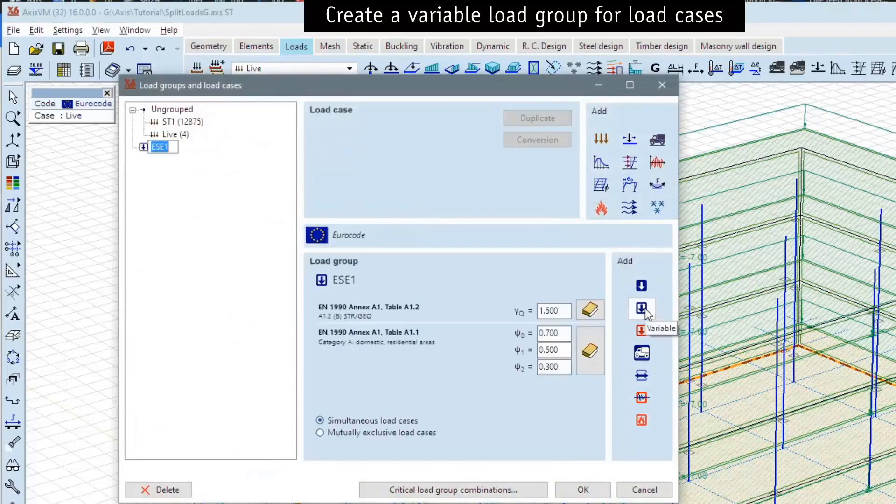
key("Return")
key("Return")
key("Return")
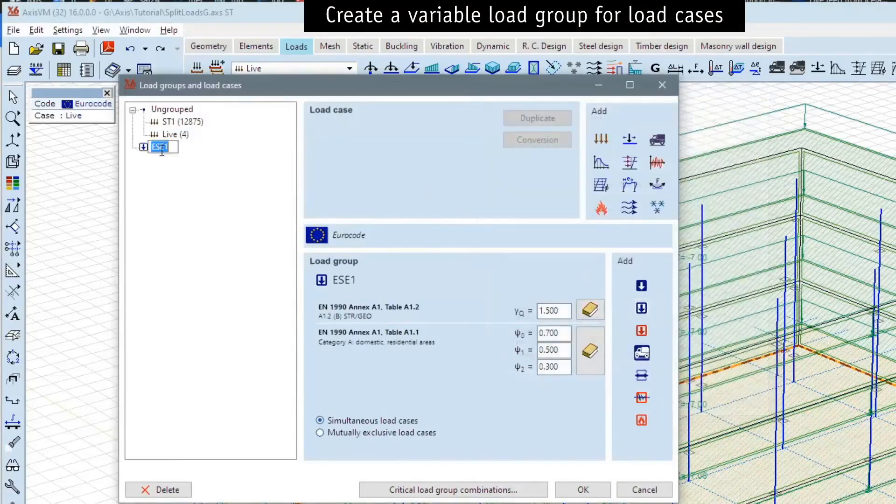
type("LIVE:STOREYS.")
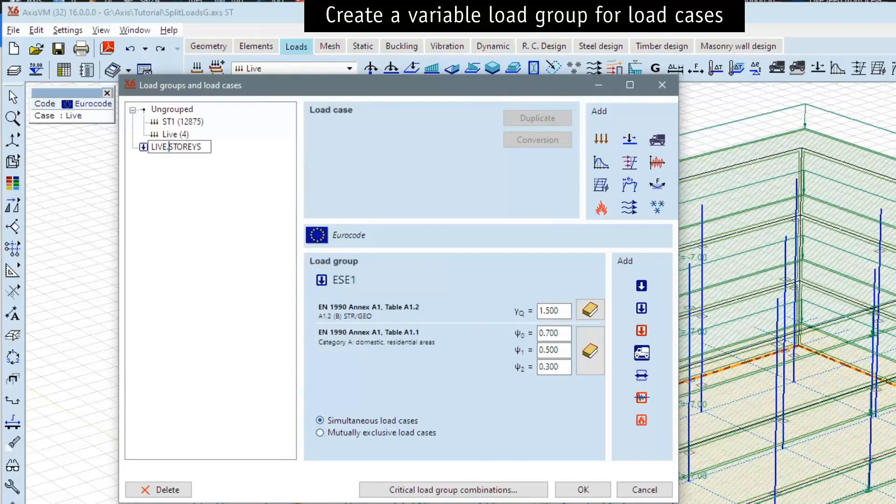
key("Return")
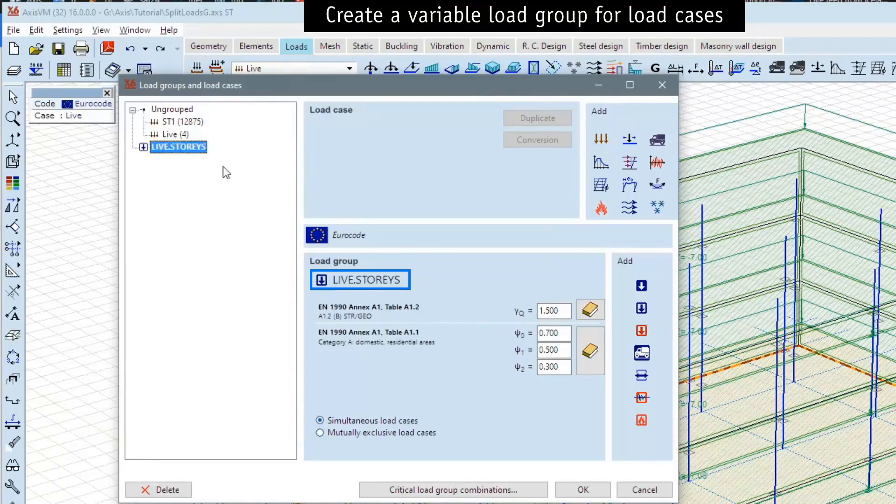
left_click(600, 494)
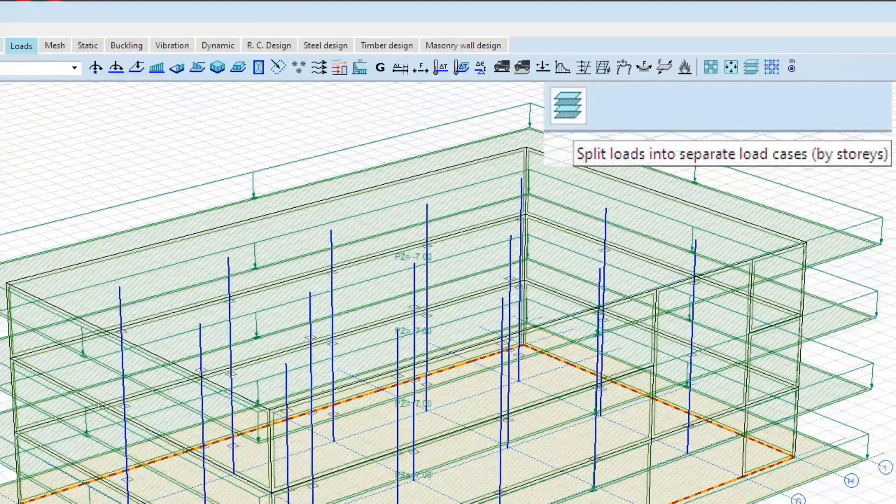
Split all the Live loads by storeys with name root L into the LIVE.STOREYS group, deleting the original loads and including storey names
left_click(751, 69)
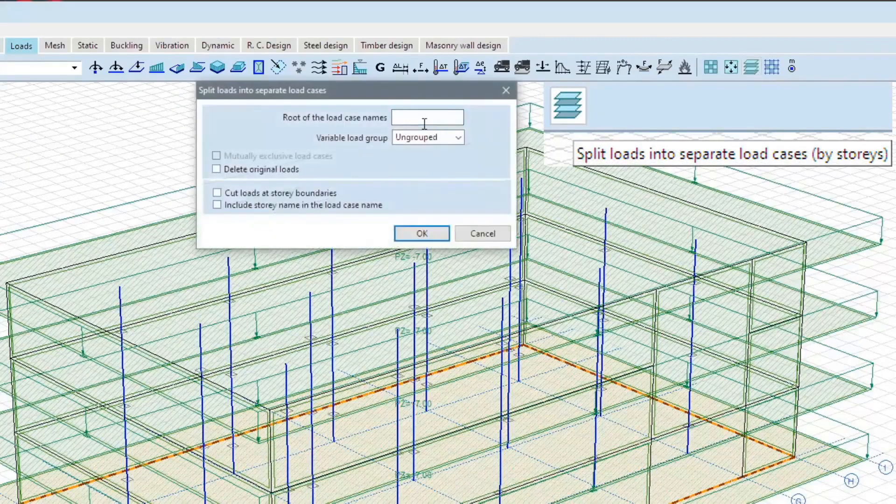
type("L")
left_click(459, 138)
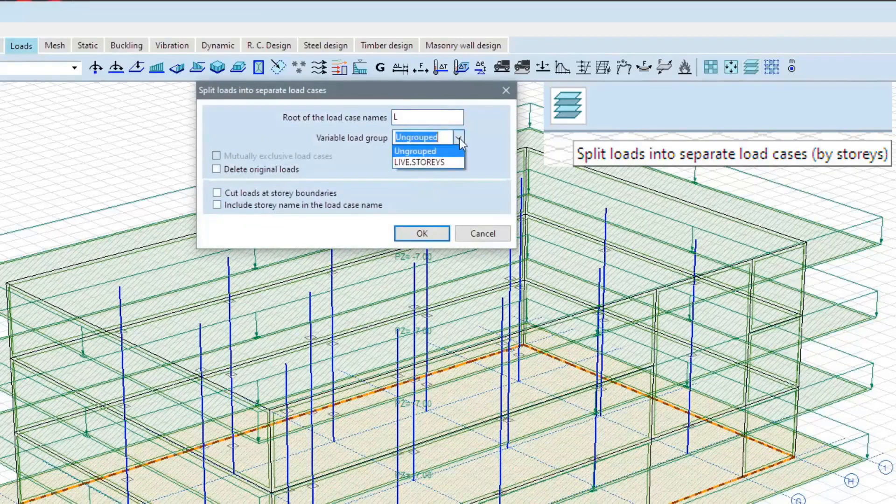
left_click(439, 160)
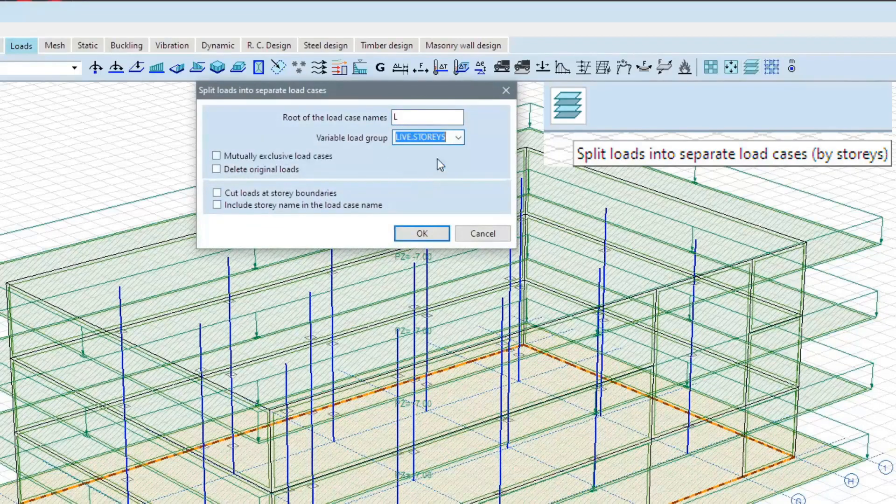
left_click(282, 172)
left_click(289, 208)
left_click(422, 233)
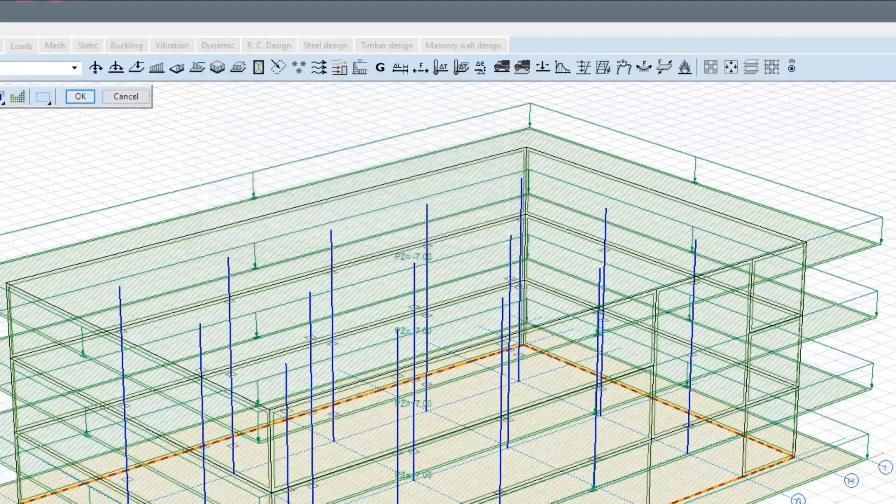
key("ctrl+a")
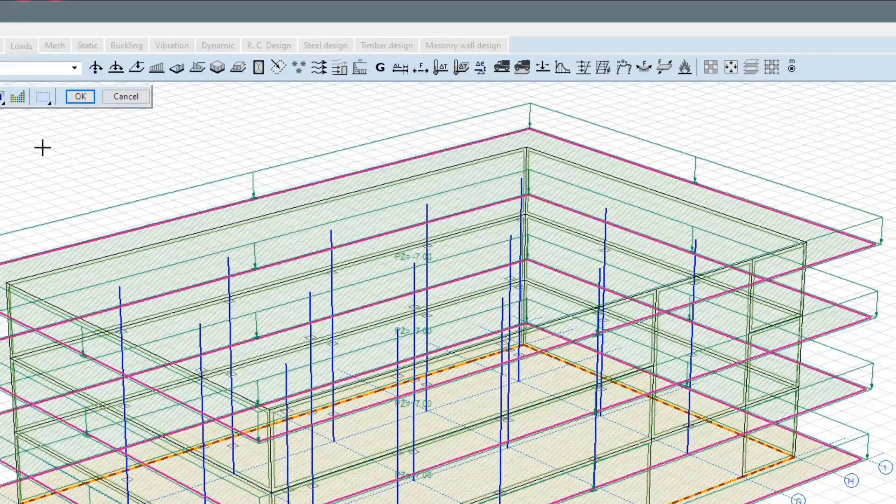
left_click(80, 97)
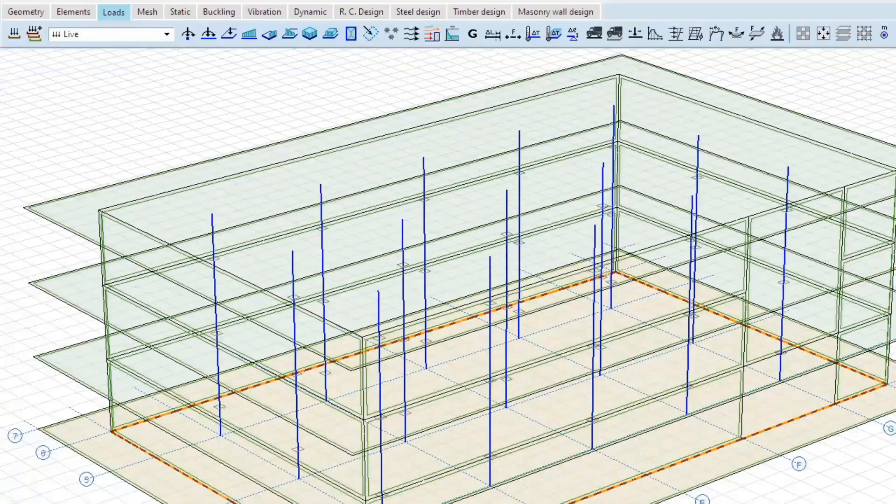
Check the generated storey load cases one by one and make L-Ground floor the current load case
left_click(165, 34)
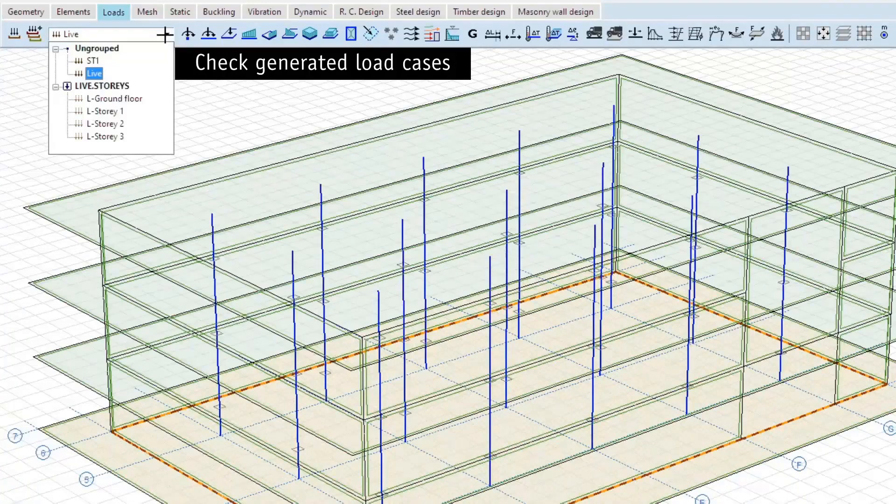
key("Down")
key("Down")
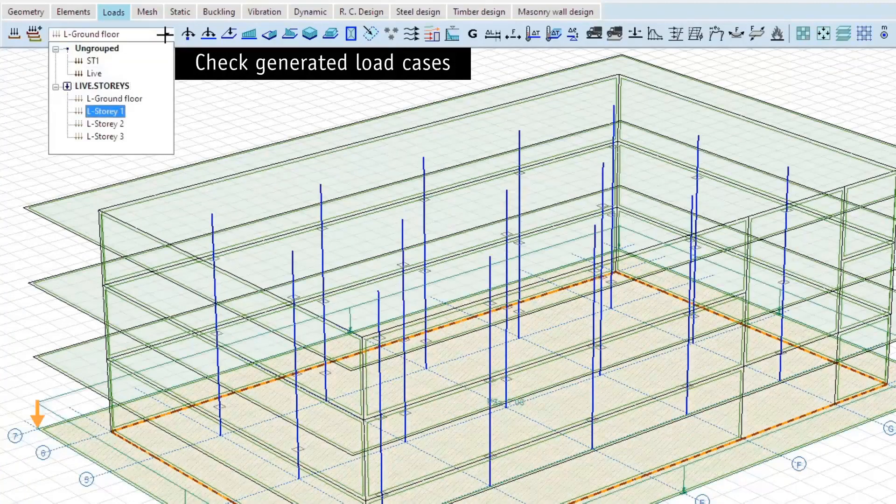
key("Down")
key("Down")
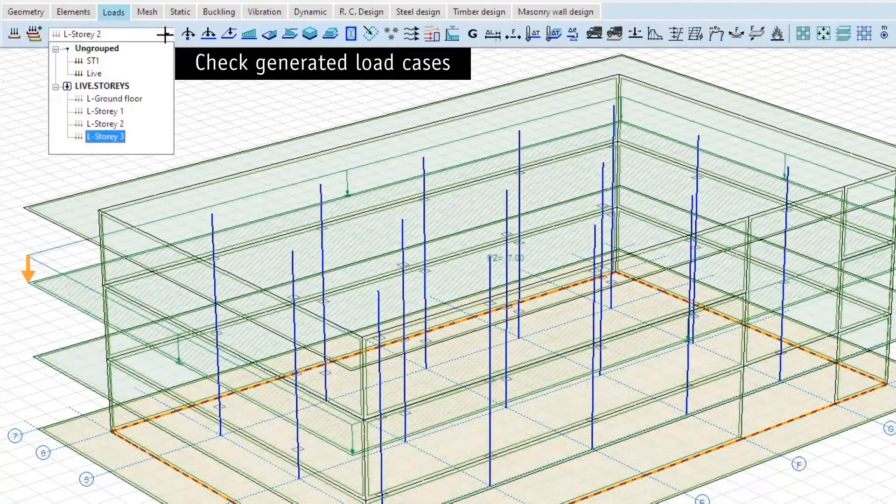
key("Up")
key("Up")
key("Up")
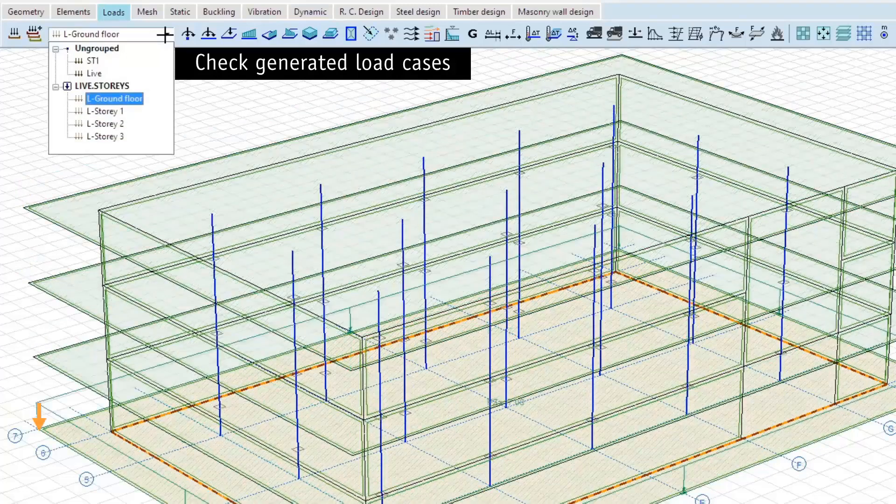
key("Return")
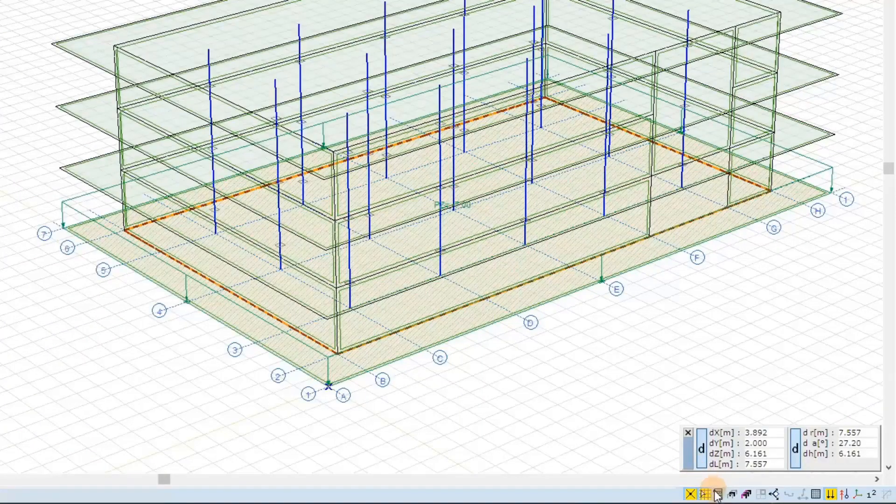
Limit the display to the Ground floor storey only
left_click(718, 494)
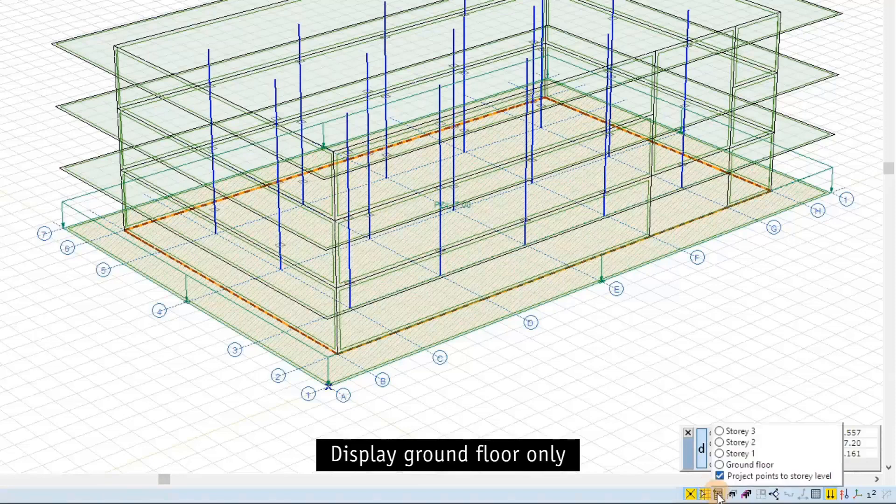
left_click(719, 465)
left_click(719, 465)
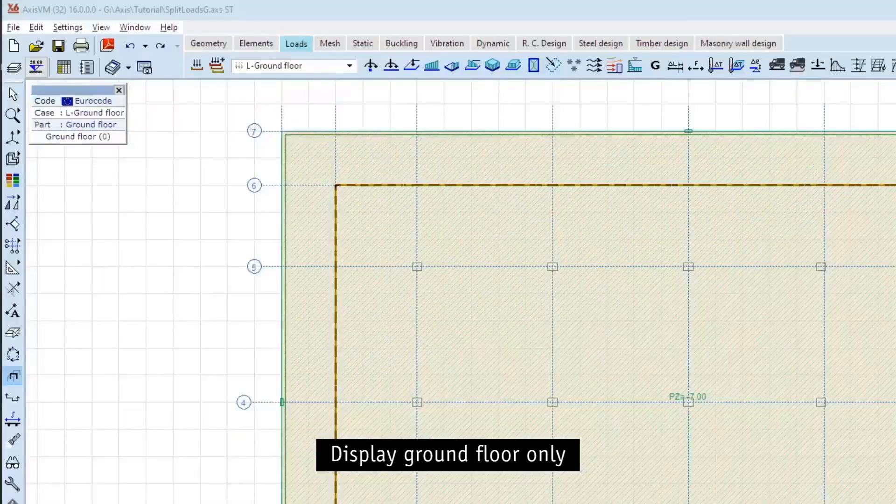
Add a variable load group named LIVE.FIELDS, keeping its default factors
left_click(196, 67)
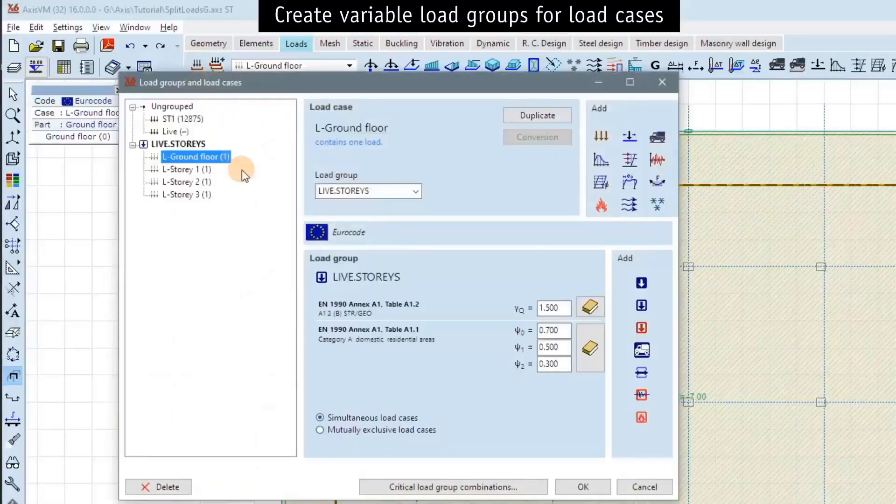
left_click(641, 306)
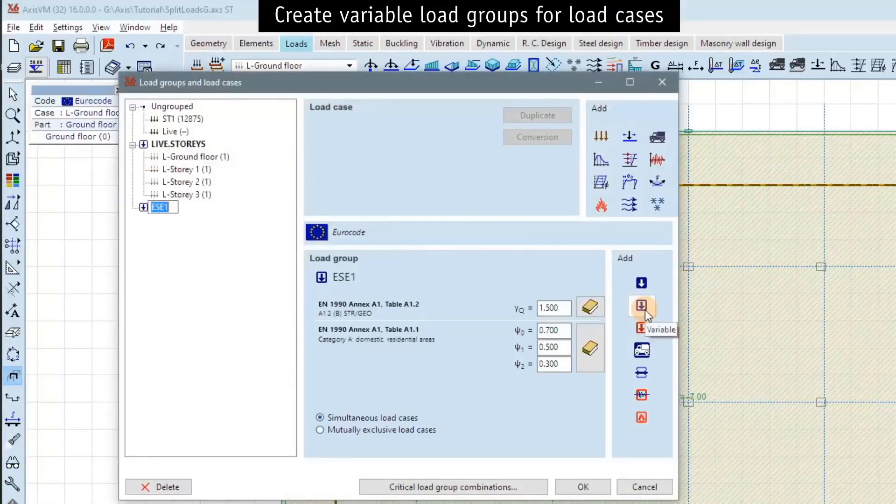
type("LIVE")
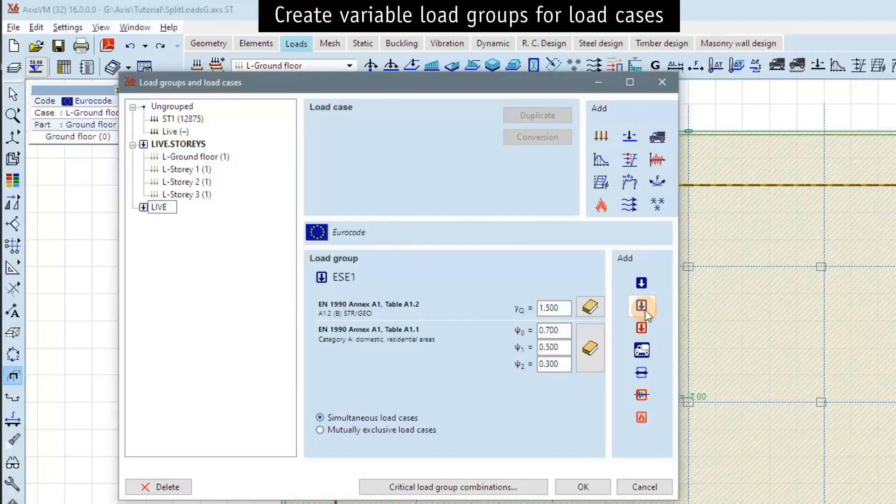
type(".FIELDS")
key("Return")
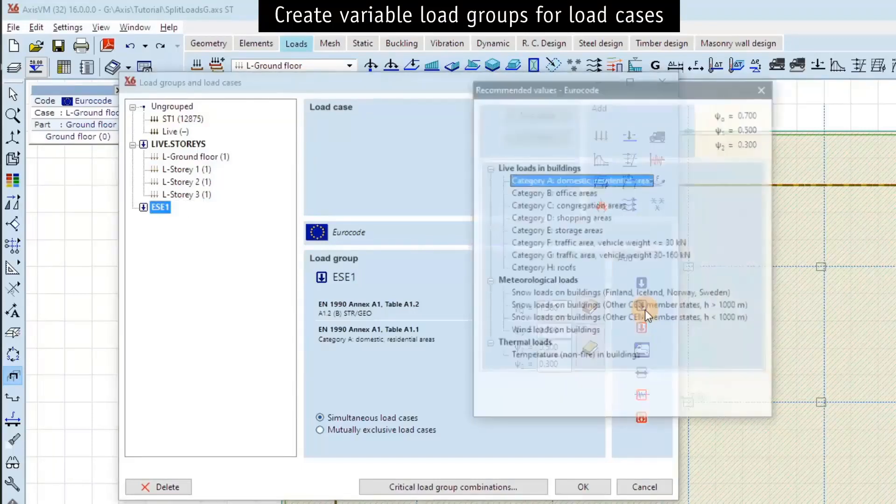
Add a second variable load group named LIVE.CHESS with default factors and accept the load group changes
left_click(644, 309)
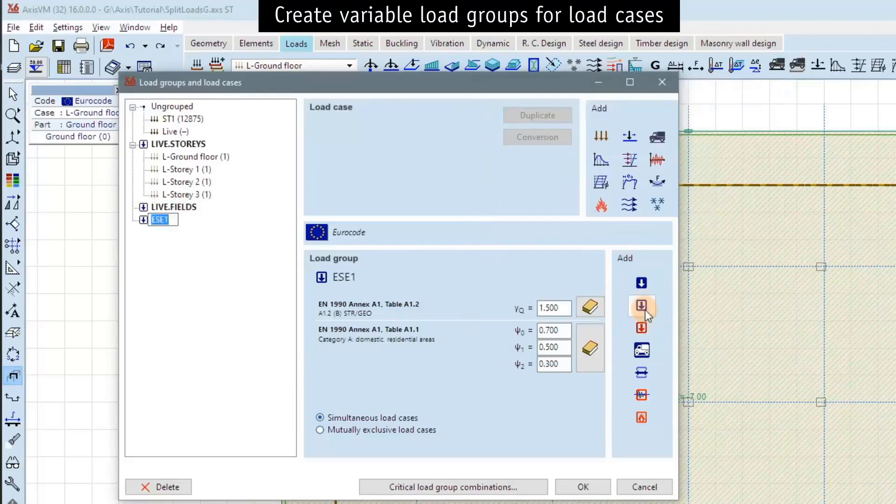
type("LIVE.CHESS")
key("Return")
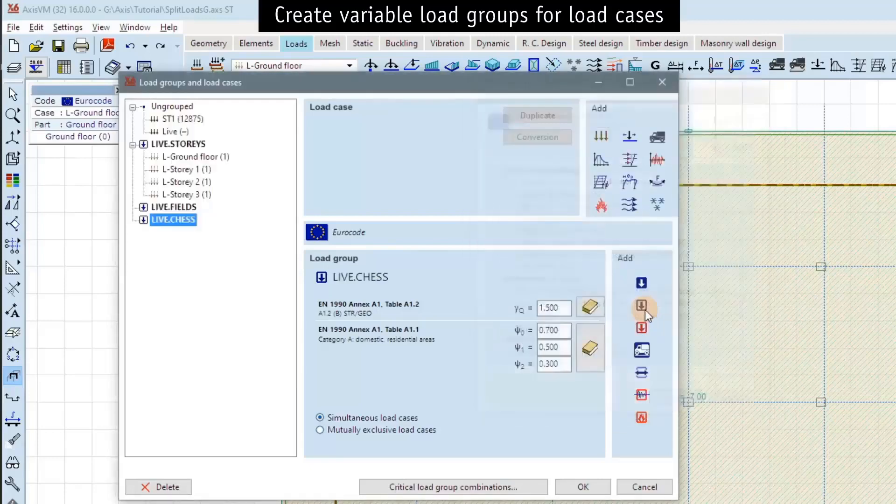
left_click(583, 487)
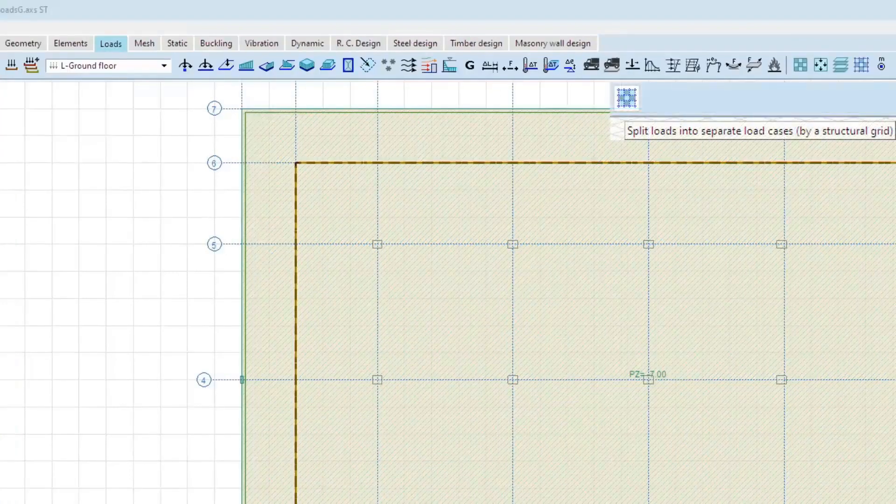
Split the ground floor load by structural grid GridG in a Chessboard pattern, with name root L and variable load group LIVE.CHESS
left_click(860, 64)
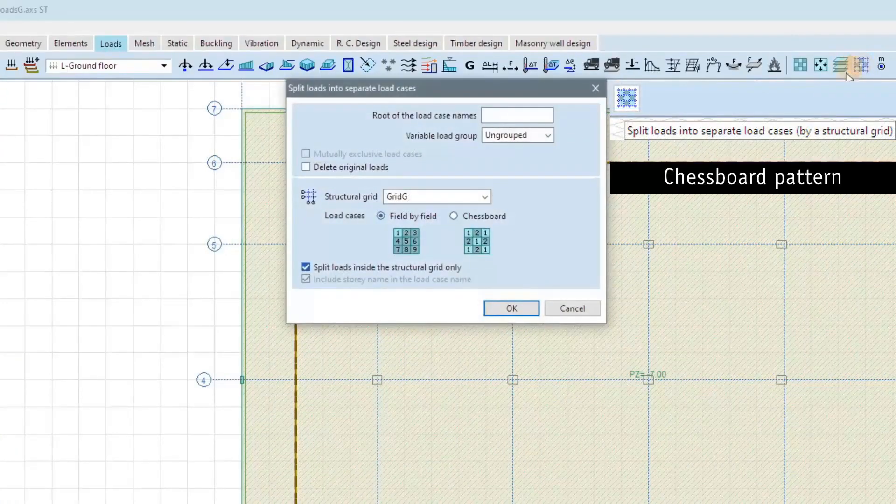
left_click(523, 115)
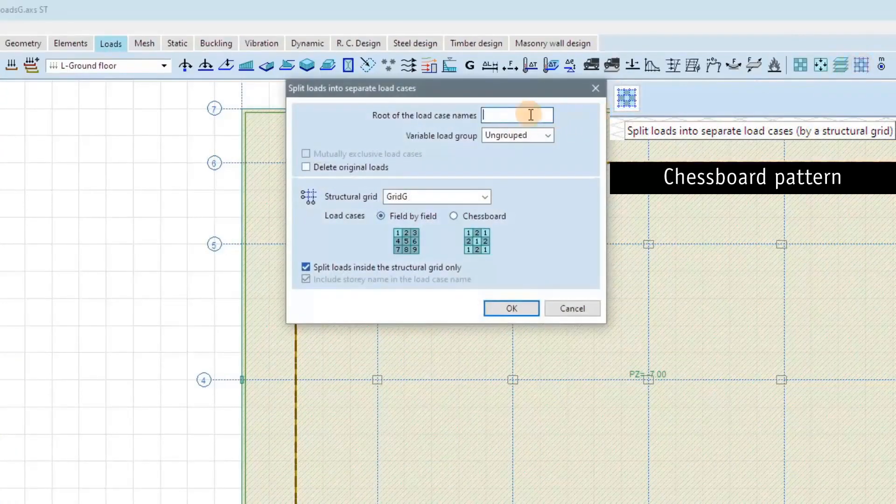
type("L")
left_click(548, 136)
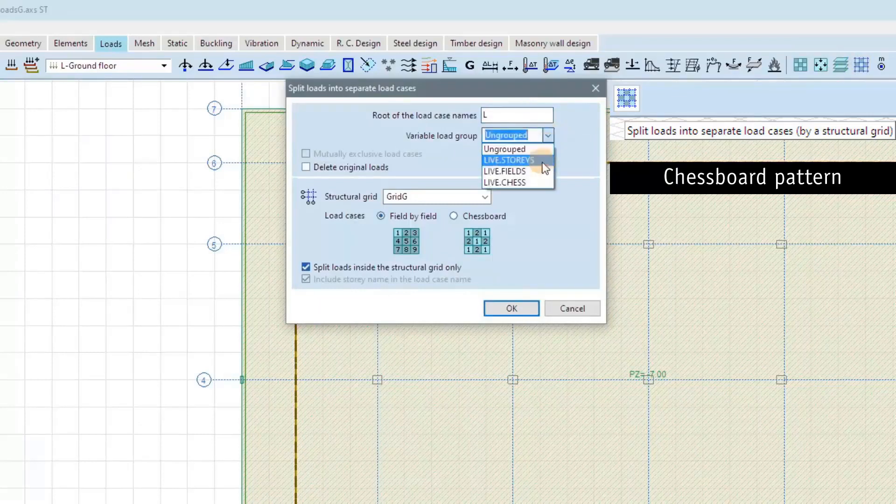
left_click(533, 182)
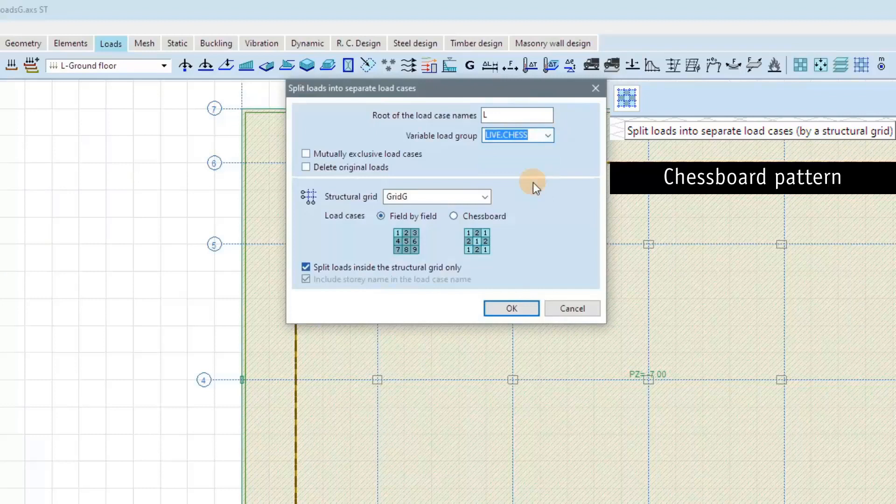
left_click(472, 217)
left_click(508, 308)
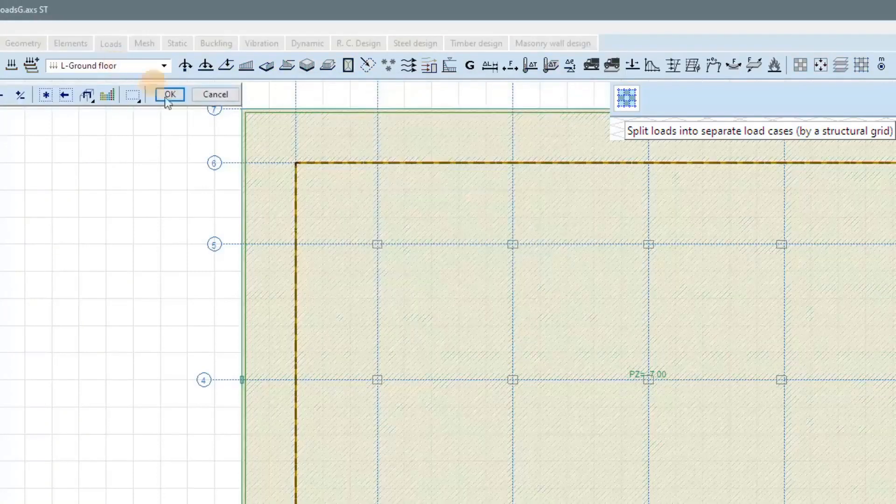
left_click(178, 97)
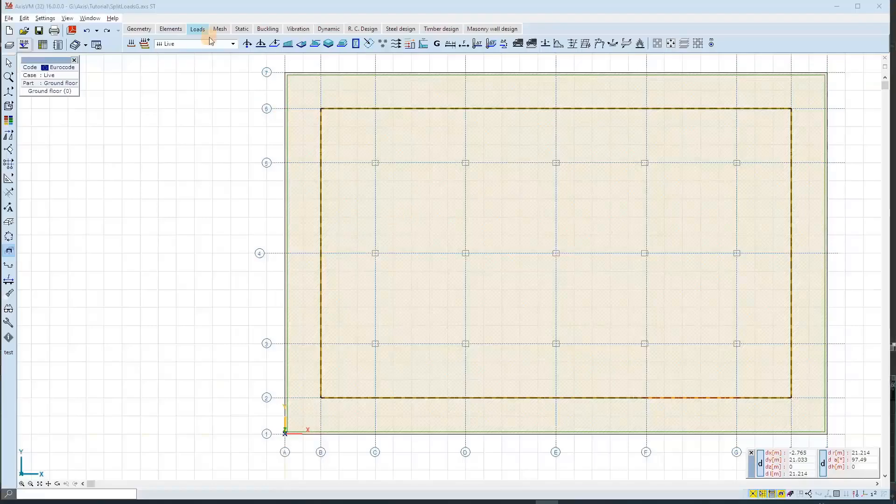
Examine the load distribution in the generated chessboard load cases L-Ground floor-1 and L-Ground floor-2
left_click(232, 44)
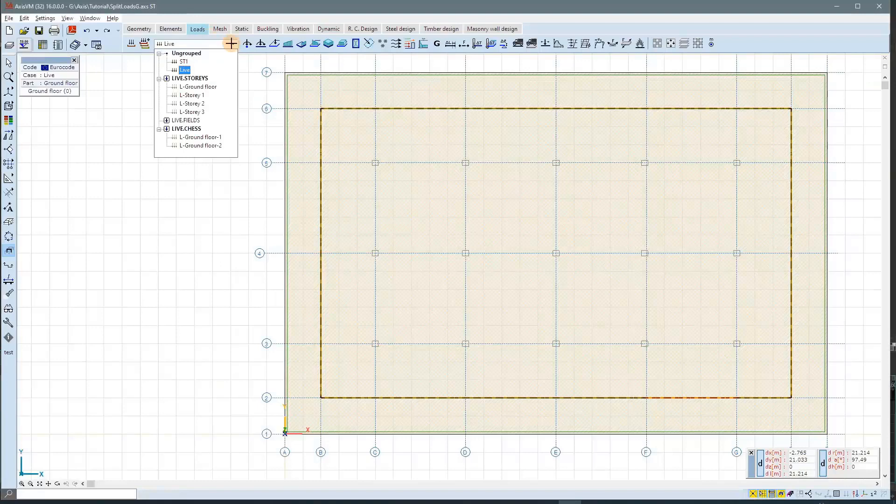
left_click(216, 87)
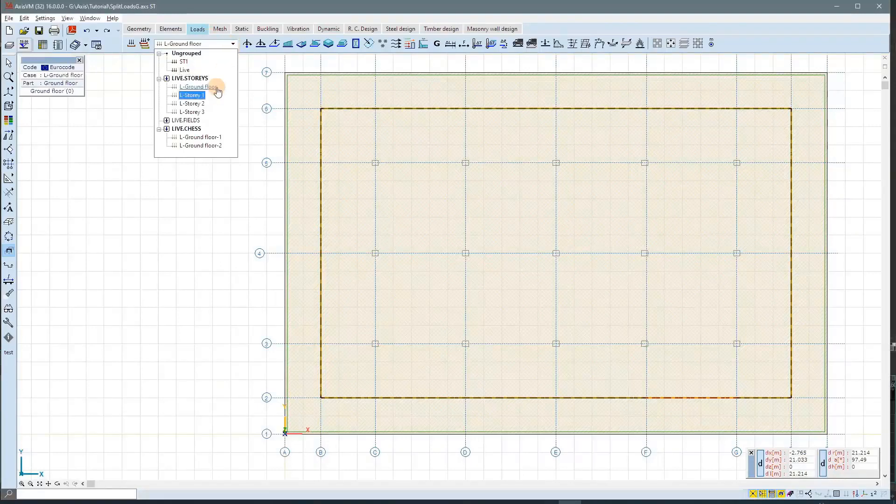
key("Down")
key("Down")
key("Down")
key("Down")
key("Down")
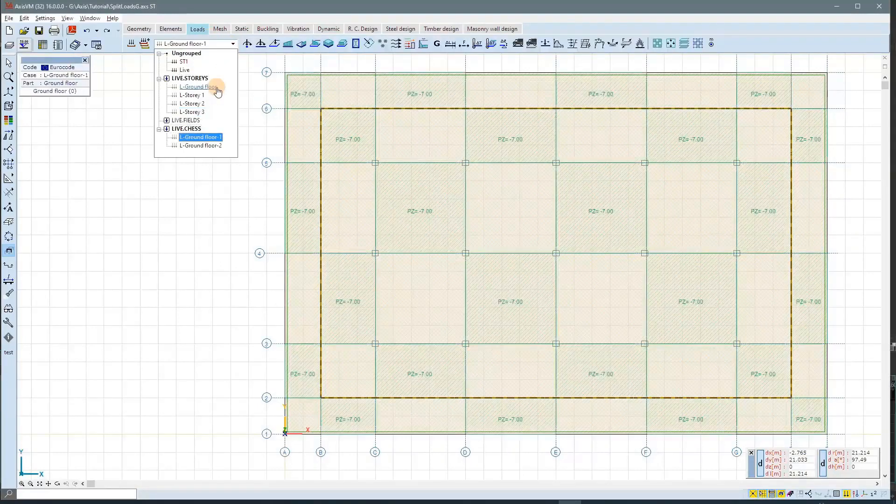
key("Down")
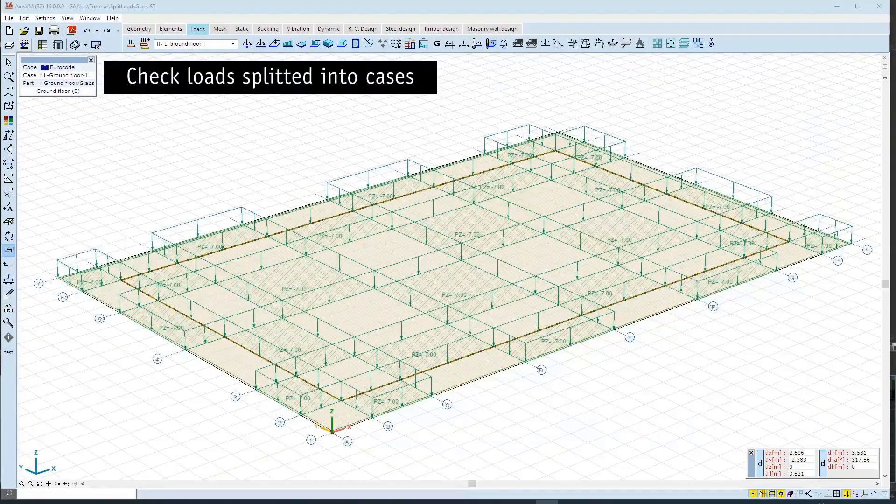
Color-code the surface loads by load group intensities
left_click(7, 122)
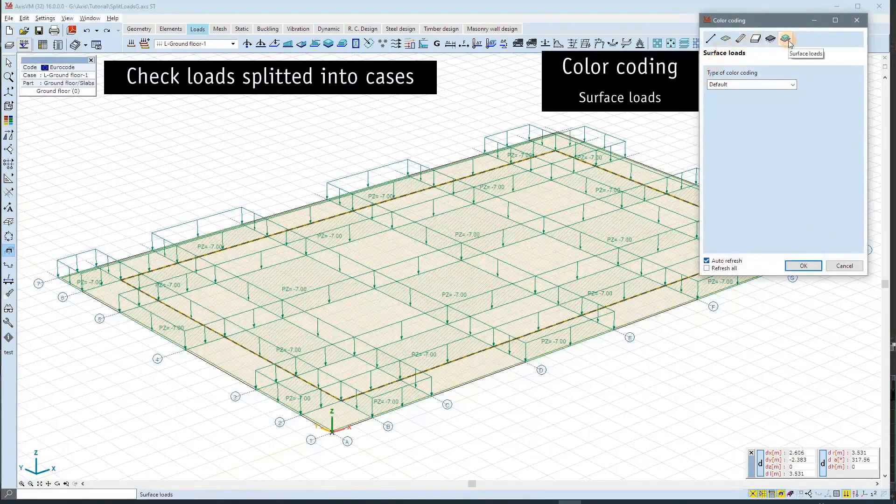
left_click(791, 85)
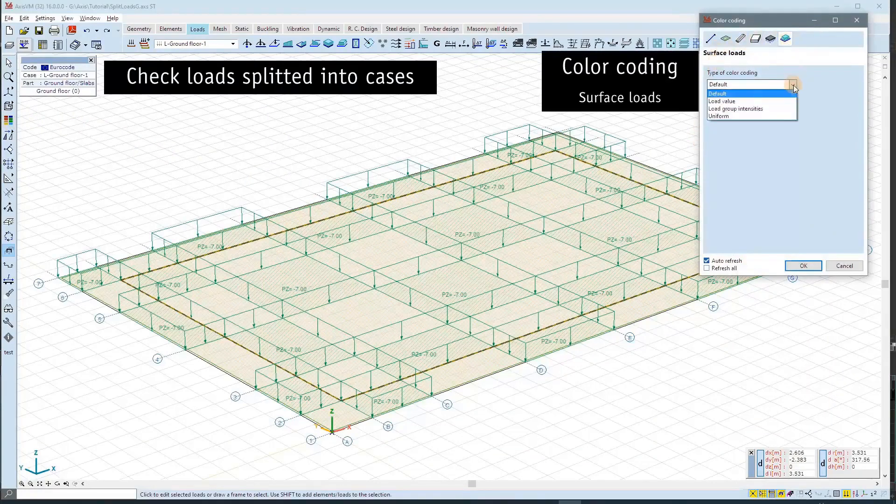
left_click(779, 109)
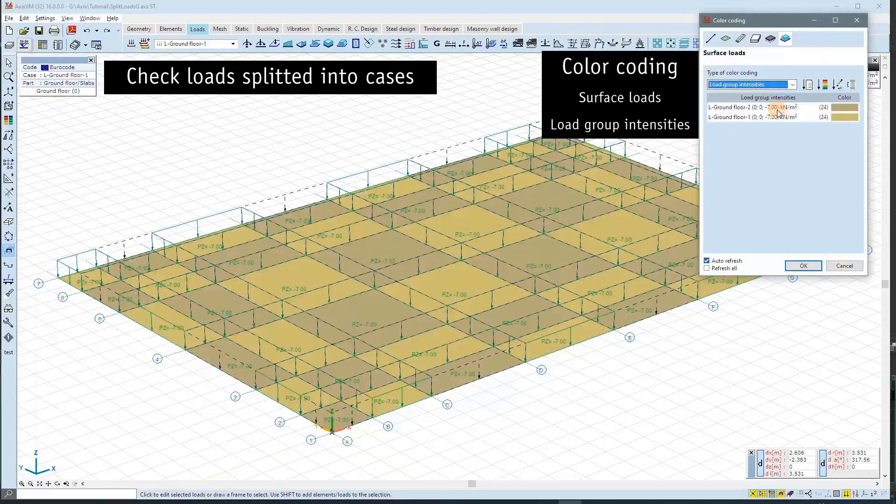
left_click(801, 266)
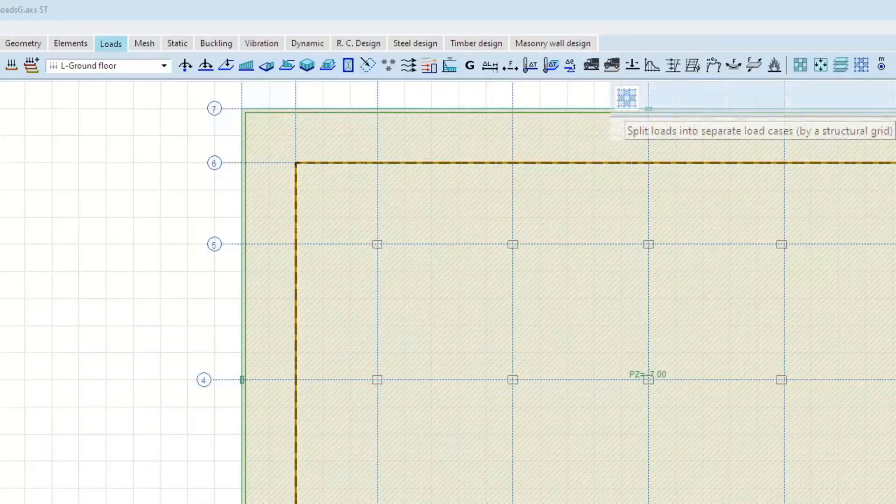
Split the ground floor load by structural grid GridG field by field, with name root L and variable load group LIVE.FIELDS
left_click(859, 68)
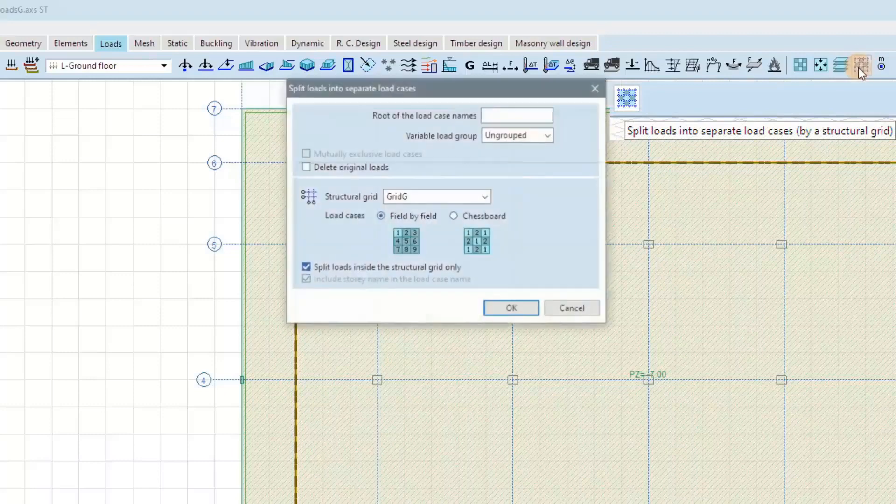
left_click(495, 117)
type("L")
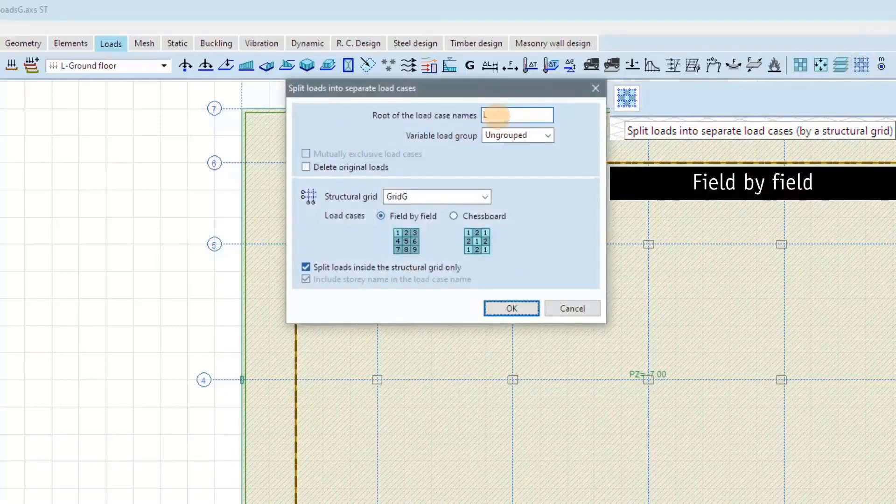
left_click(548, 135)
left_click(536, 171)
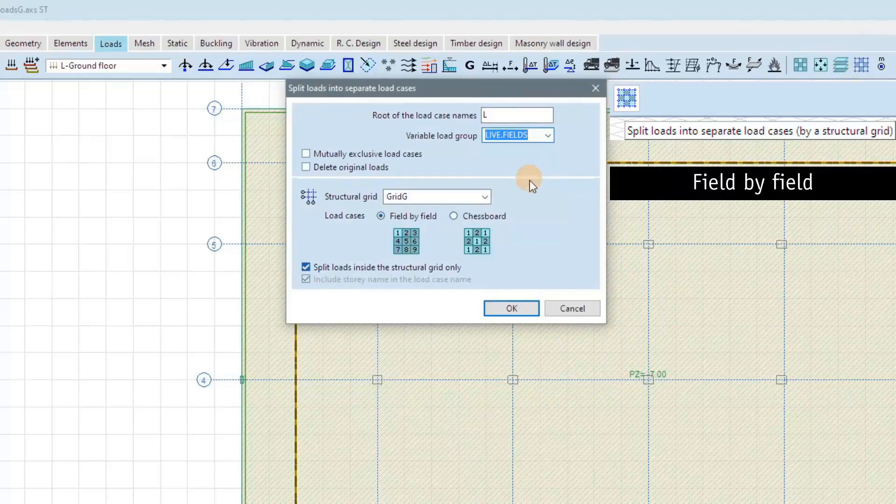
left_click(516, 310)
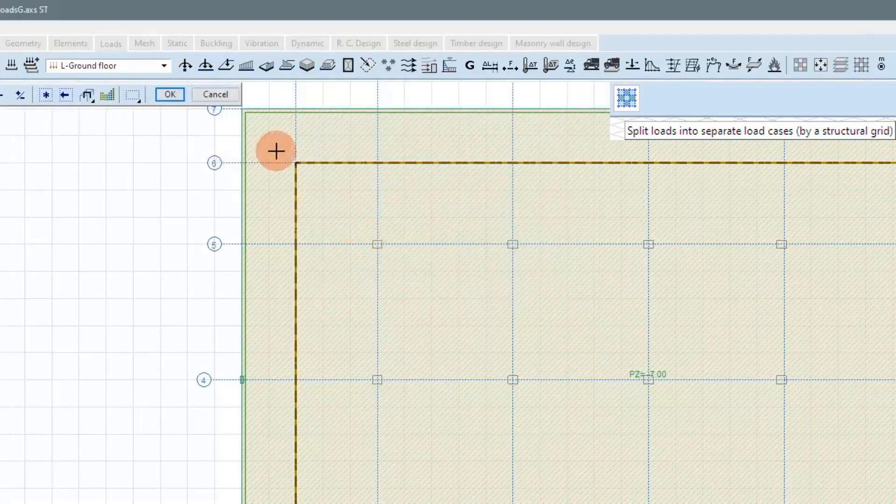
left_click_drag(275, 150, 214, 127)
left_click(170, 93)
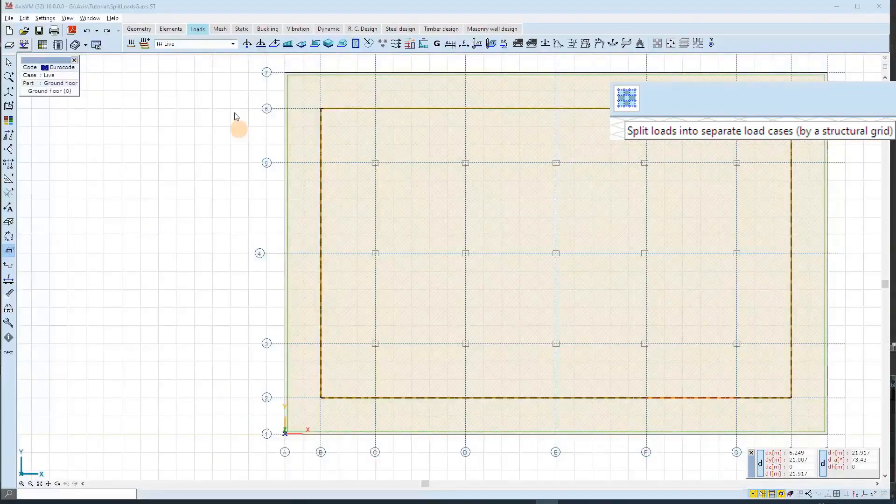
Examine the load position in each generated field-by-field load case of the LIVE.FIELDS group, from L-Ground floor-1 onward
left_click(234, 46)
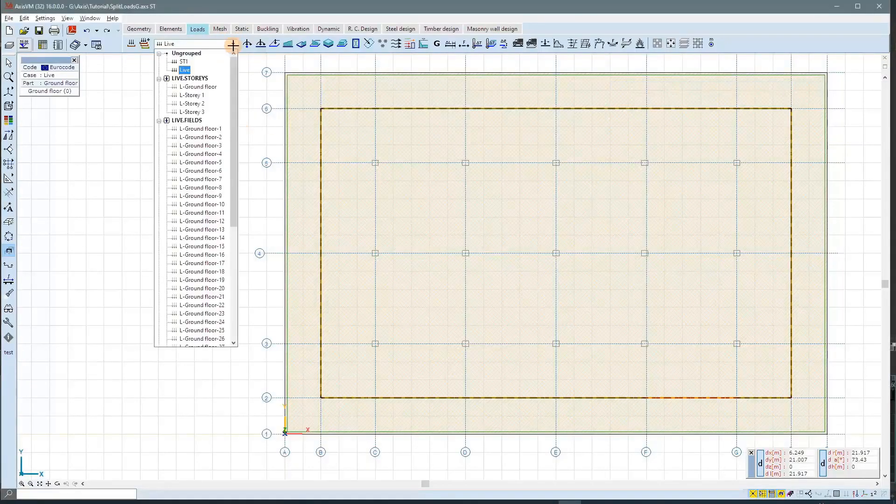
key("Down")
key("Down")
key("Down")
key("Down")
key("Down")
key("Down")
key("Down")
key("Down")
key("Down")
key("Down")
key("Down")
key("Down")
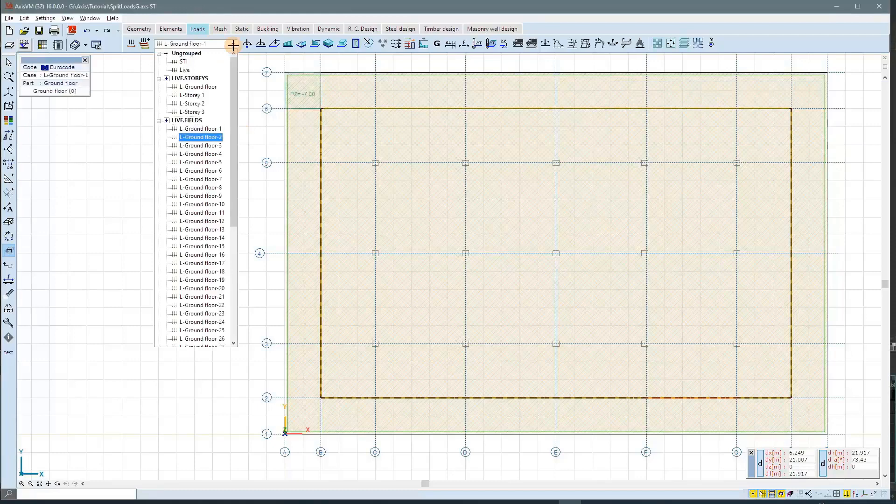
key("Down")
key("Down")
key("Down")
key("Down")
key("Down")
key("Down")
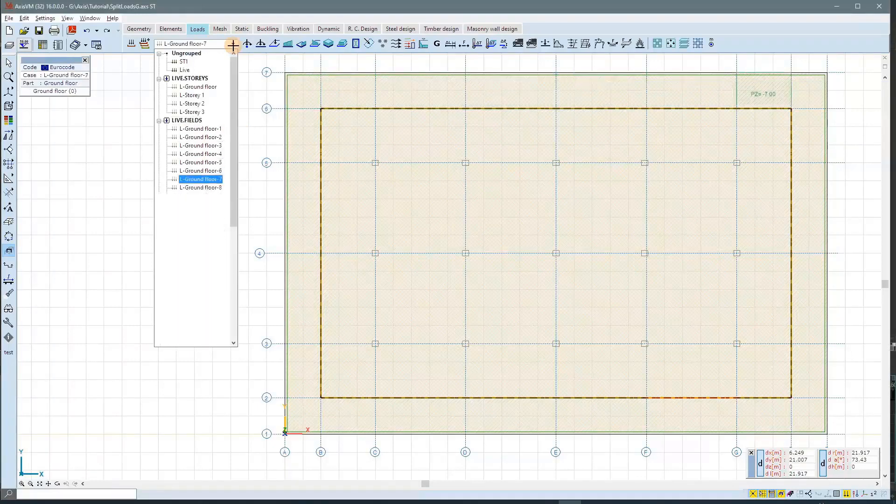
key("Down")
key("Down")
key("Down")
key("Down")
key("Down")
key("Down")
key("Down")
key("Down")
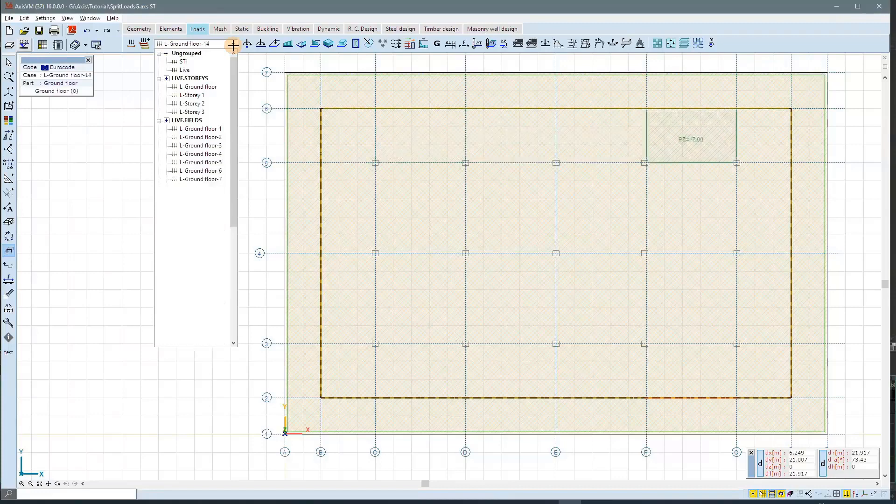
key("Down")
key("Down")
key("Down")
key("Down")
key("Down")
key("Down")
key("Down")
key("Down")
key("Down")
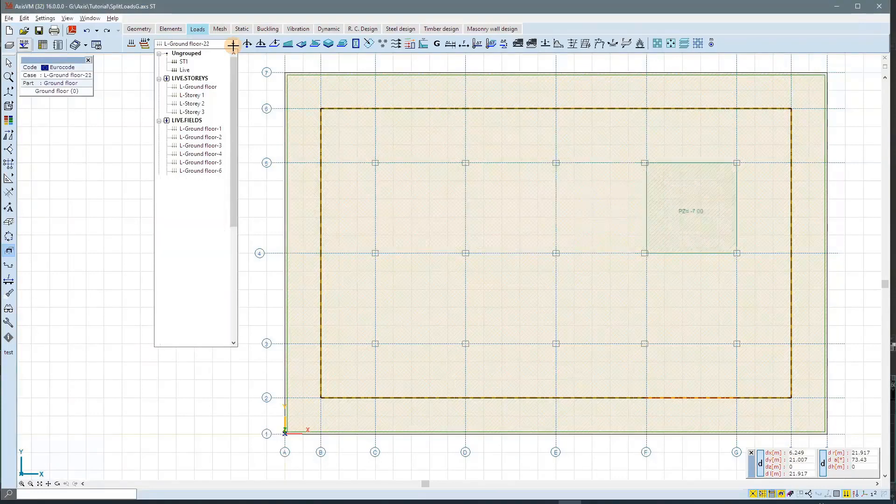
key("Down")
key("Down")
key("Down")
key("Down")
key("Down")
key("Down")
key("Down")
key("Down")
key("Down")
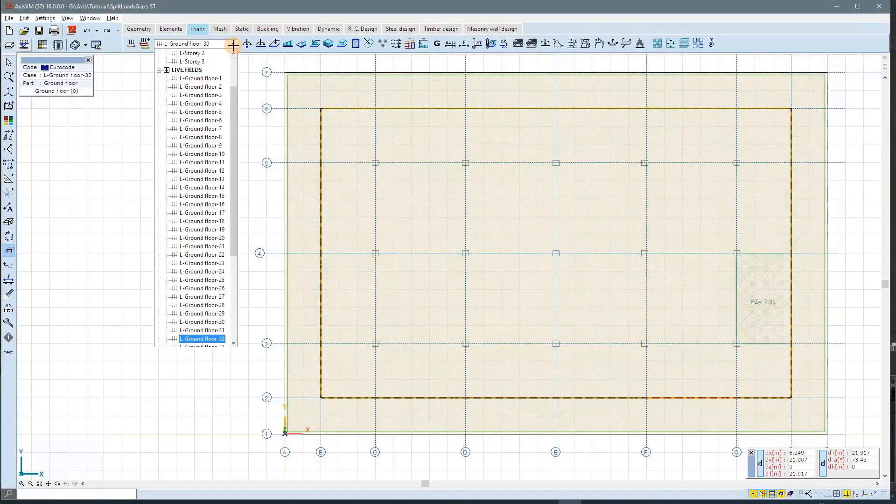
key("Down")
key("Down")
key("Down")
key("Down")
key("Down")
key("Down")
key("Down")
key("Down")
key("Down")
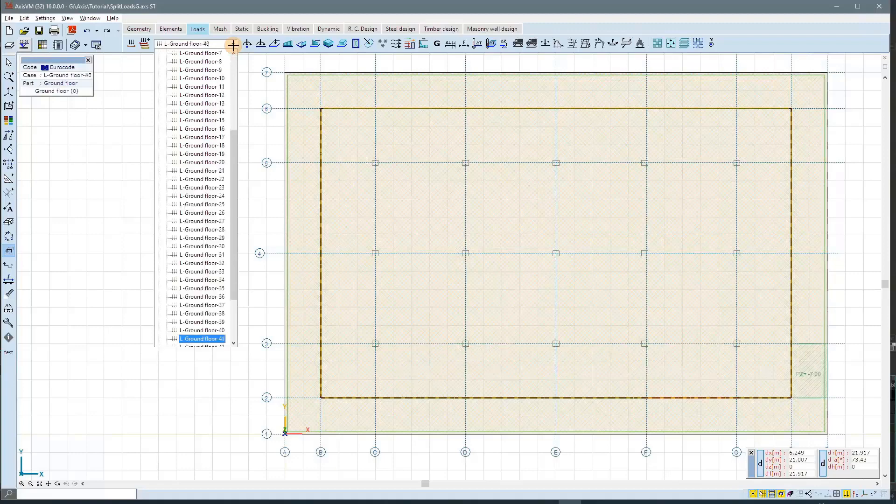
key("Down")
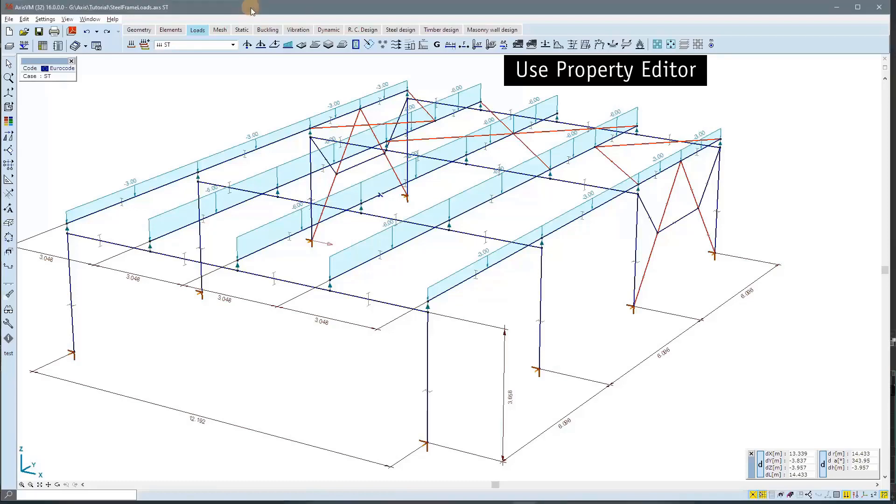
Using the Property Editor, select all distributed loads matching the edge beam's pZ1 value and set their pZ1 and pZ2 to -4 kN/m
left_click(93, 20)
left_click(98, 30)
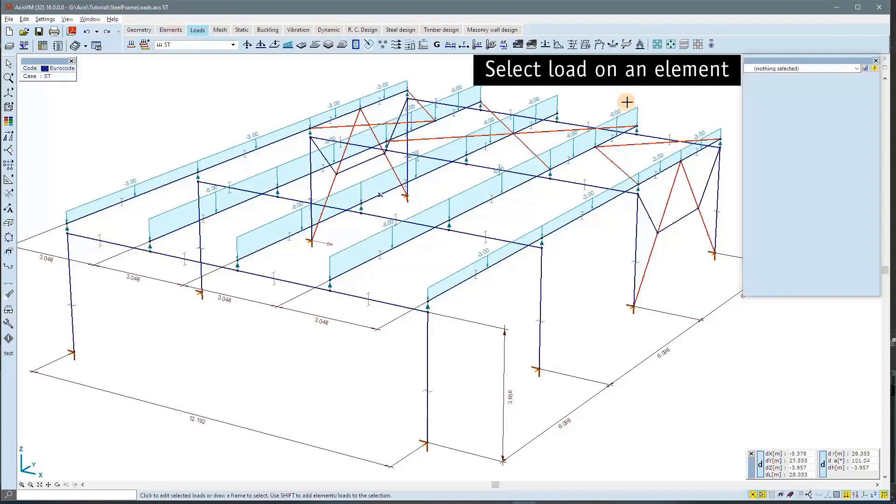
left_click(398, 87)
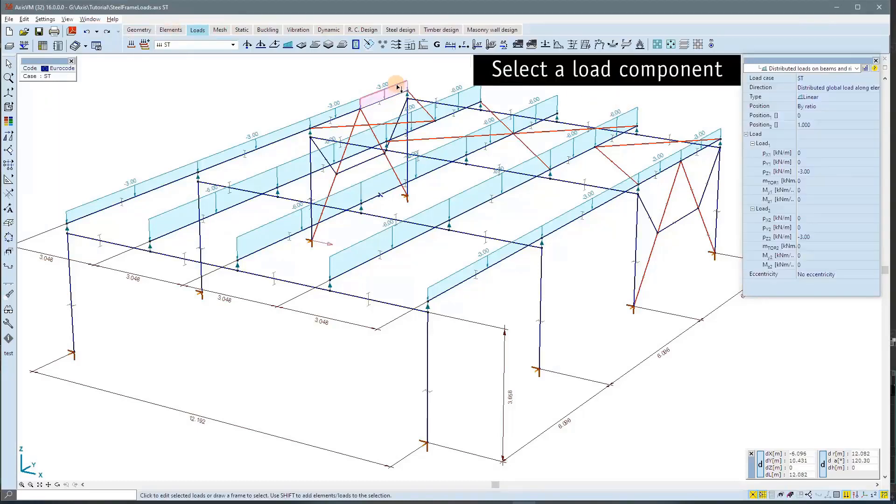
left_click(828, 171)
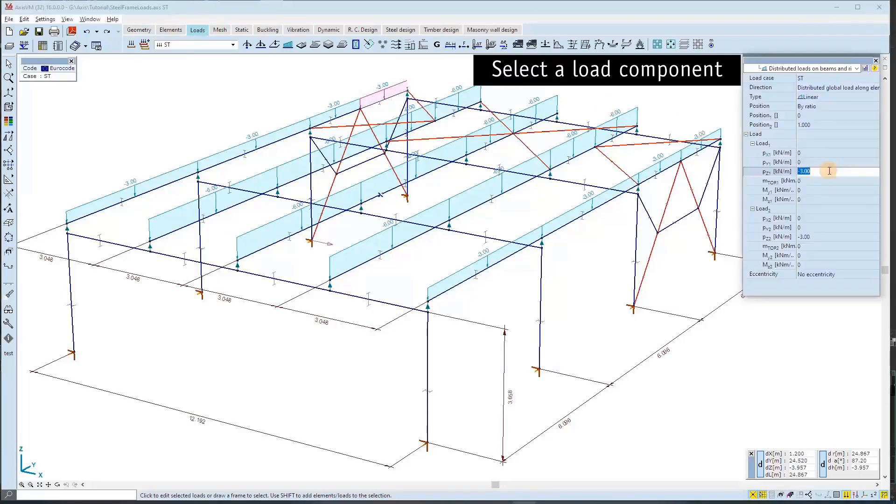
left_click(866, 69)
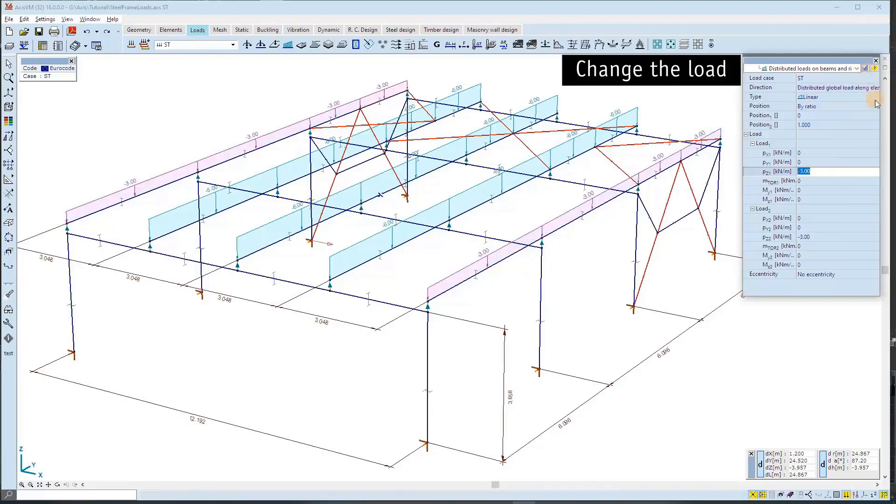
type("-4")
key("Tab")
key("Tab")
key("Tab")
key("Tab")
key("Tab")
key("Tab")
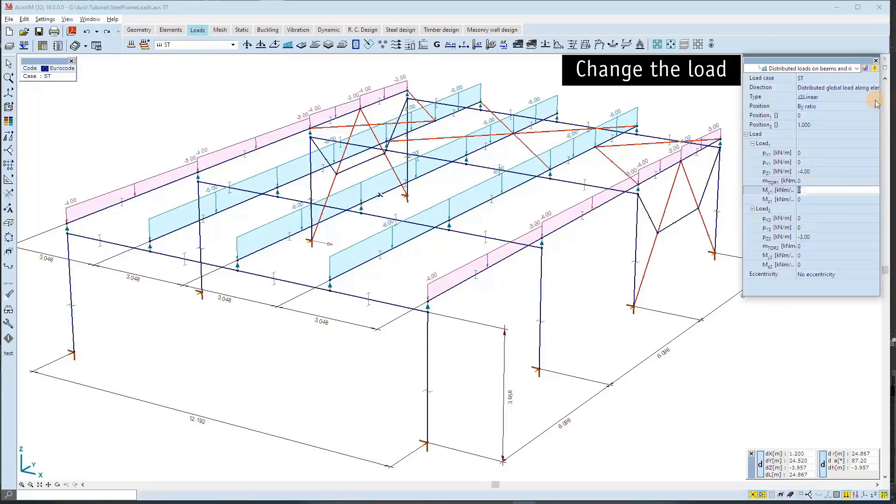
type("-4")
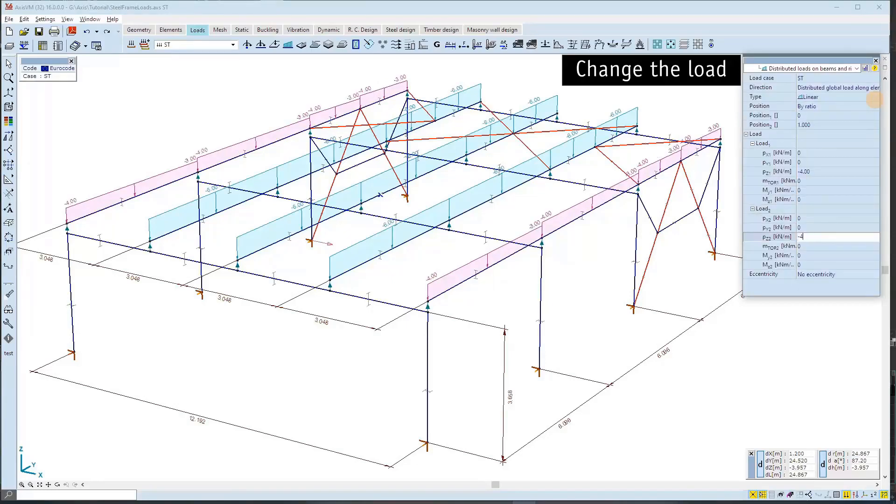
key("Return")
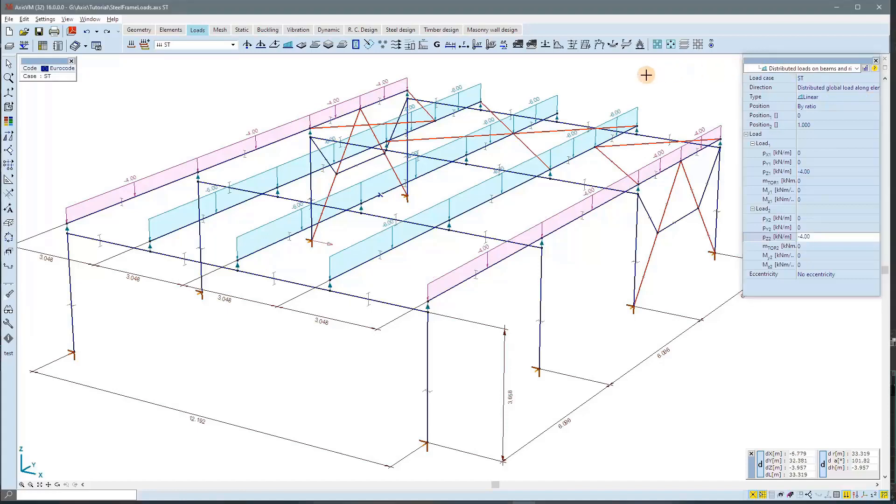
key("Escape")
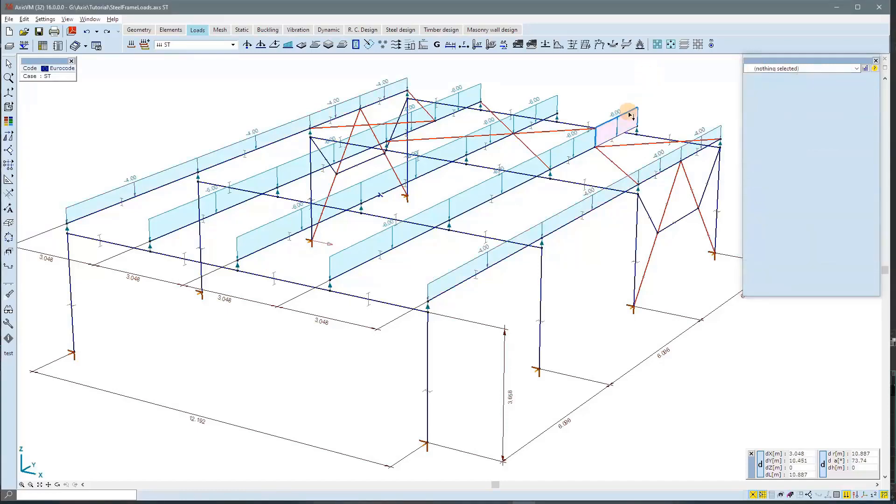
Select all distributed loads matching the inner beam's pZ1 value and set their pZ1 and pZ2 to -9 kN/m
left_click(627, 113)
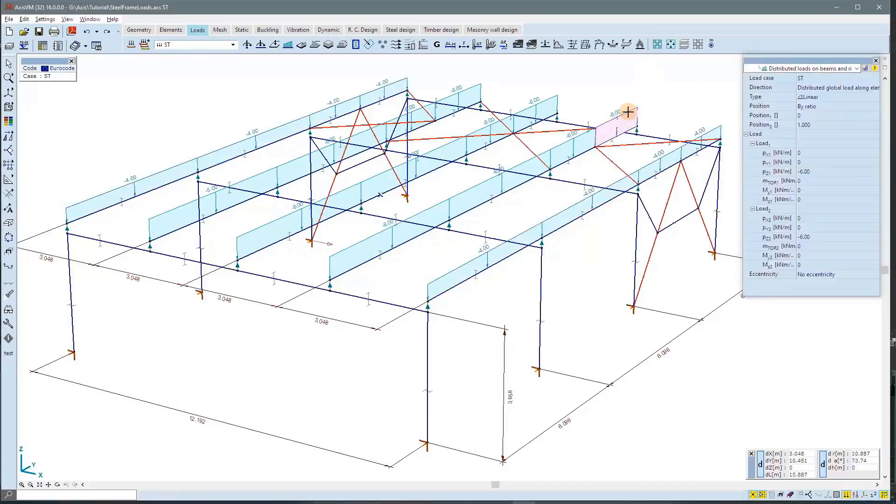
left_click(826, 172)
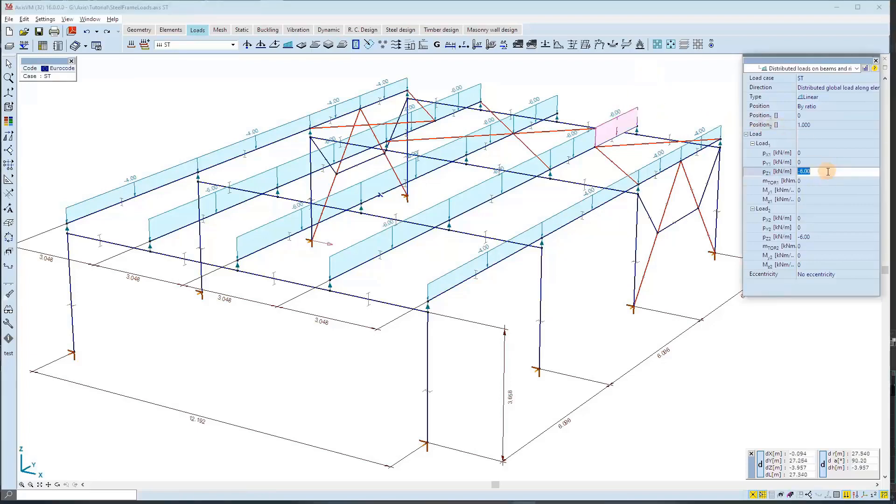
left_click(865, 69)
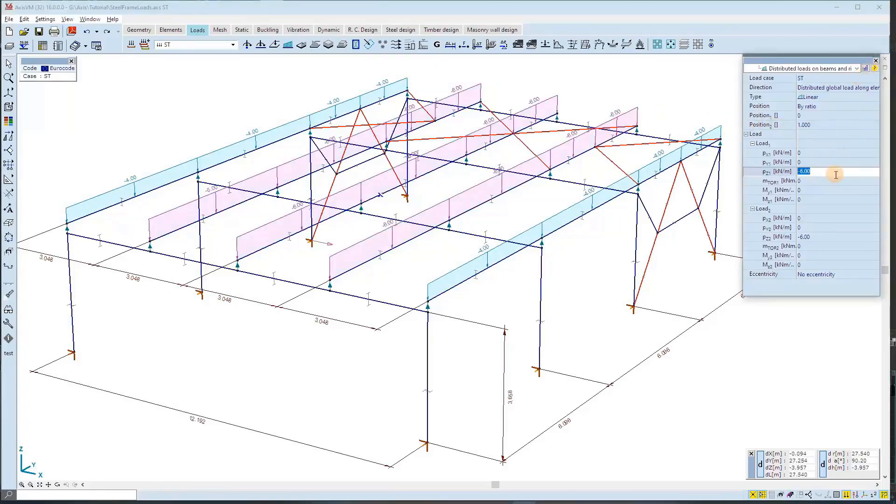
type("-9")
key("Return")
key("Down")
key("Down")
key("Down")
key("Down")
key("Down")
key("Down")
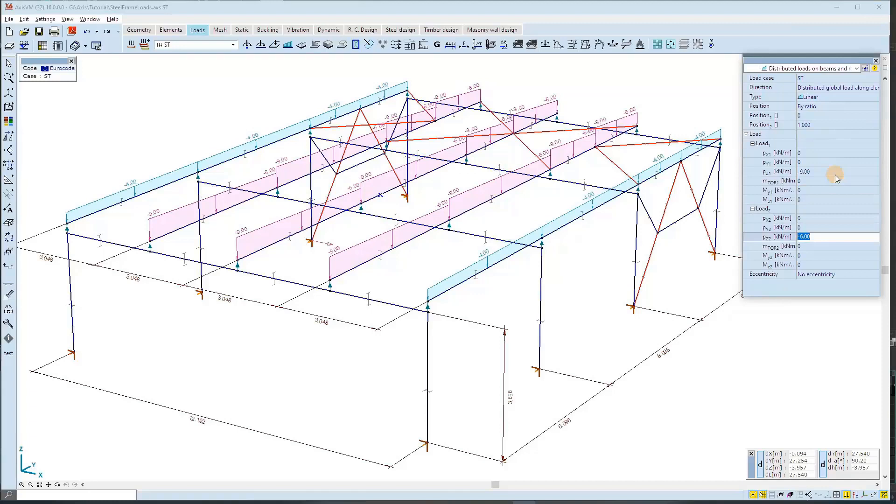
type("-9")
key("Return")
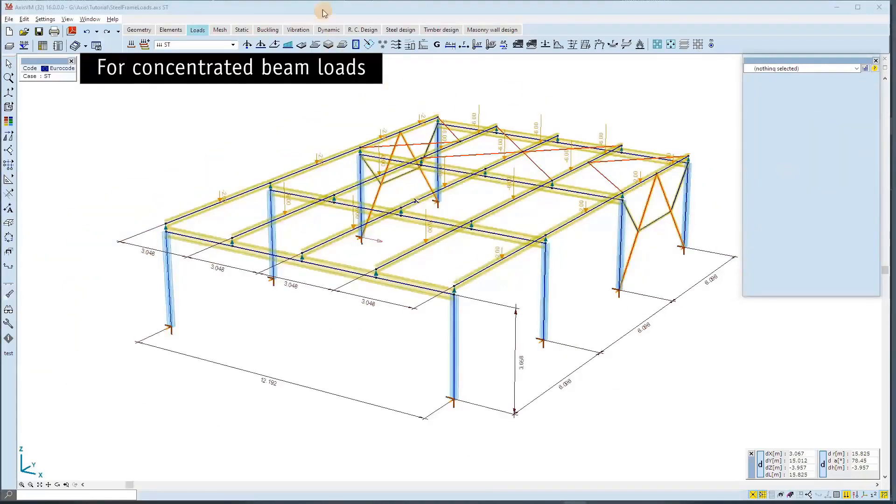
Extend the selection from one edge beam's concentrated load to all with the same FZ, and set their FZ to -3 kN
left_click(324, 13)
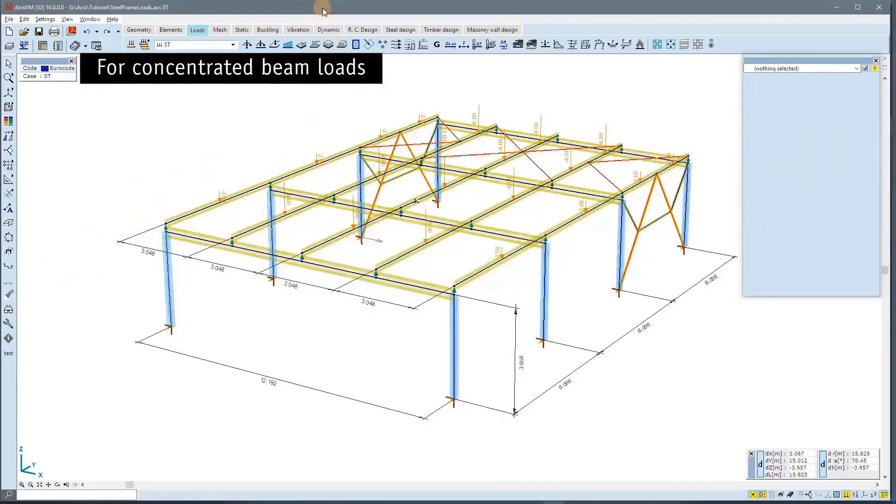
left_click(221, 195)
left_click(840, 142)
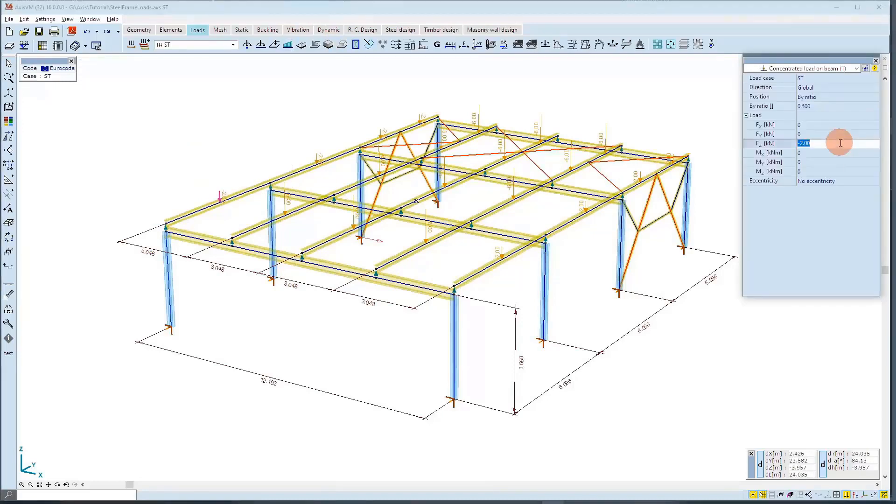
left_click(866, 68)
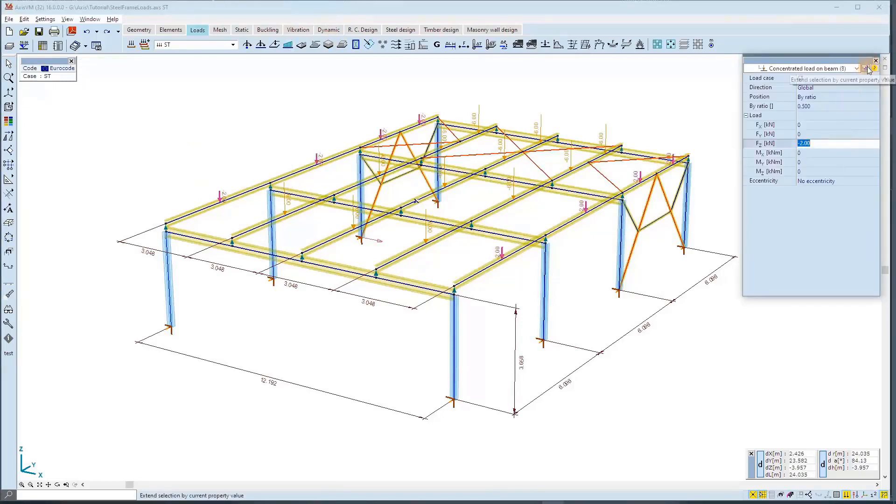
type("-3")
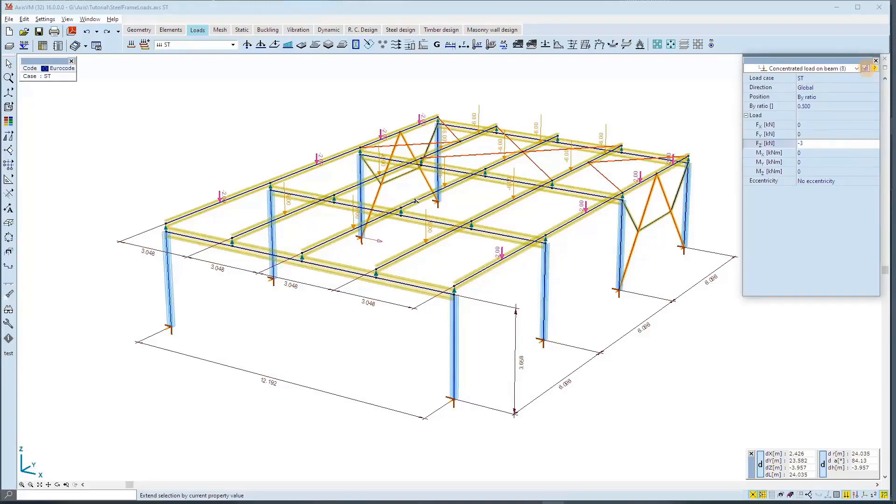
key("Return")
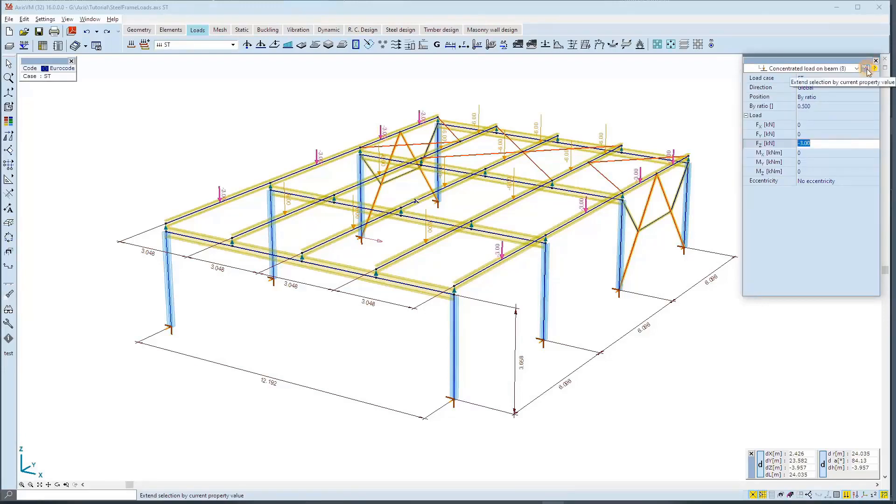
left_click(651, 105)
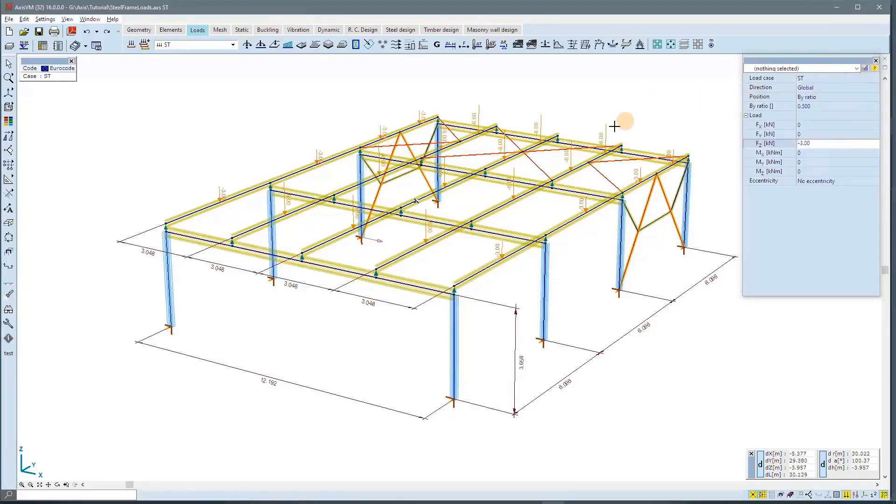
Extend the selection from one inner beam's concentrated load to all with the same FZ, and set their FZ to -8 kN
left_click(606, 135)
left_click(820, 143)
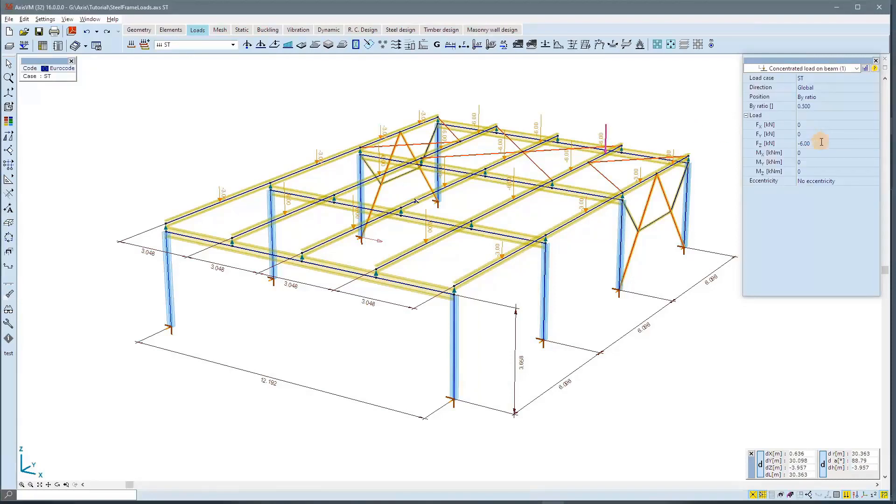
left_click(865, 68)
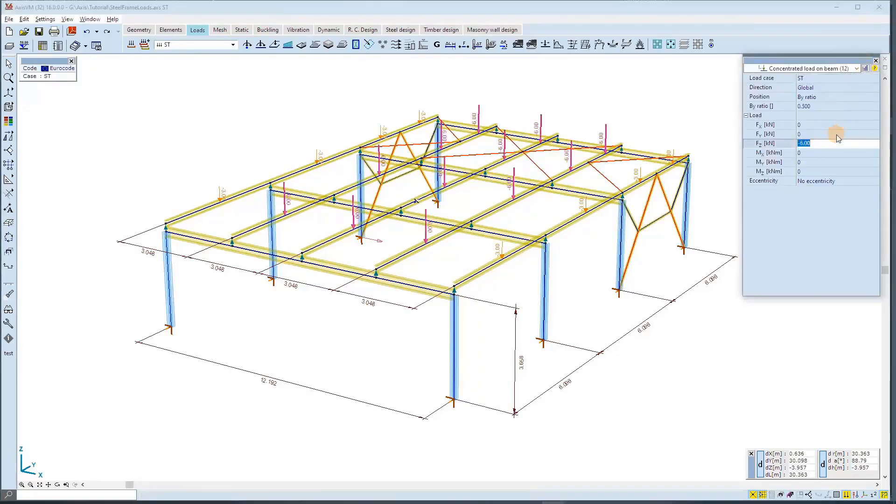
type("-8")
key("Return")
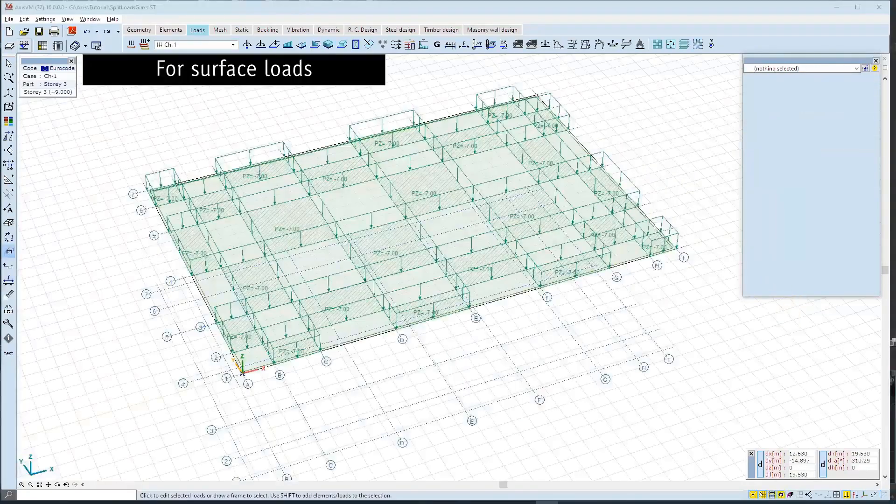
Extend the selection from one domain area load to all with the same pZ, and set their pZ to -12 kN/m²
left_click(356, 10)
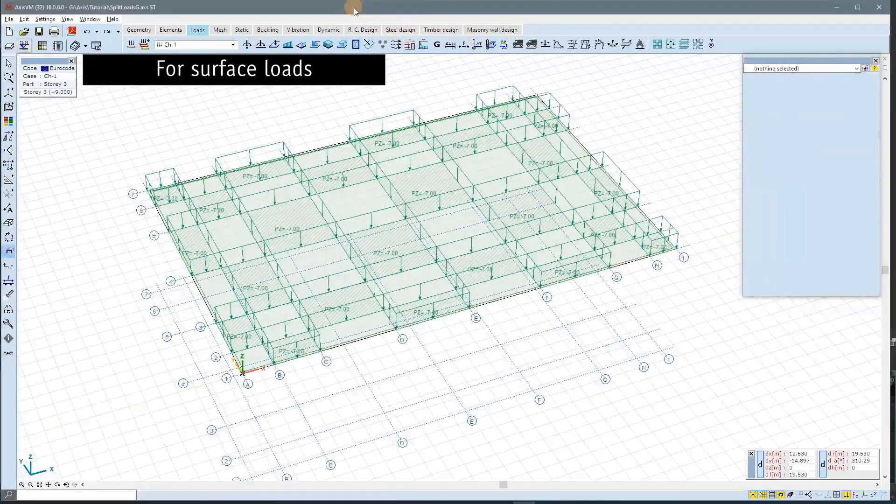
left_click(397, 117)
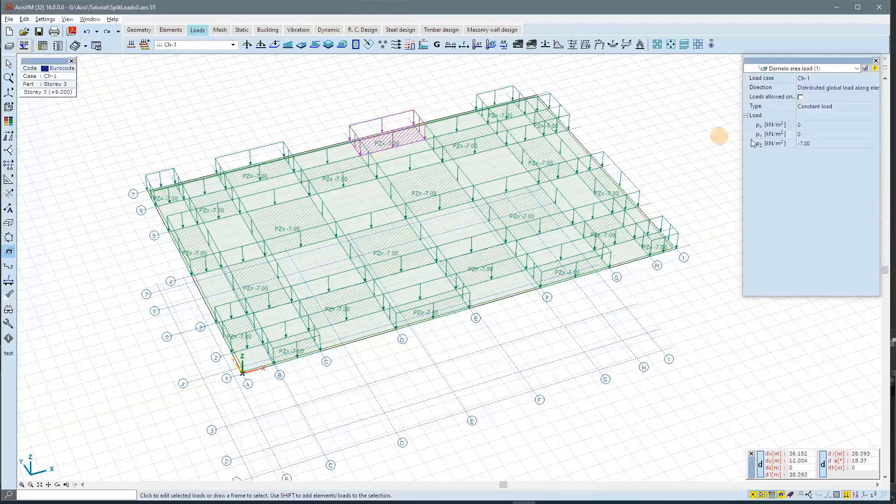
left_click(825, 143)
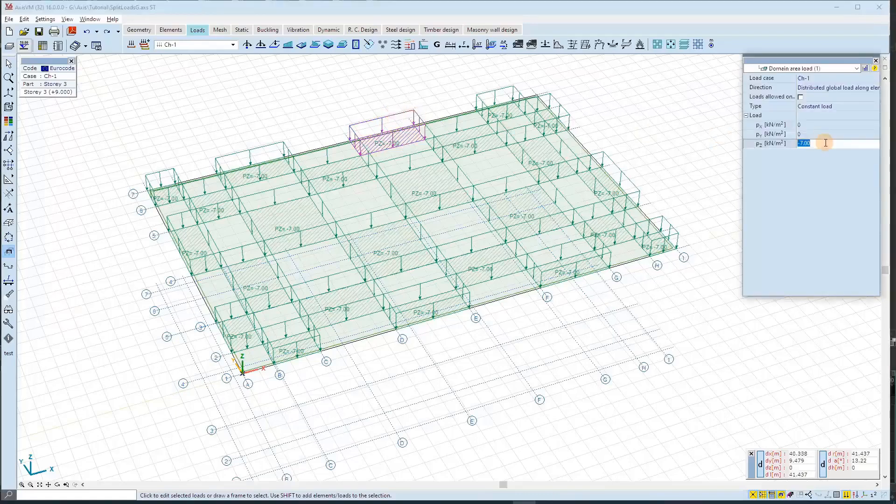
left_click(864, 68)
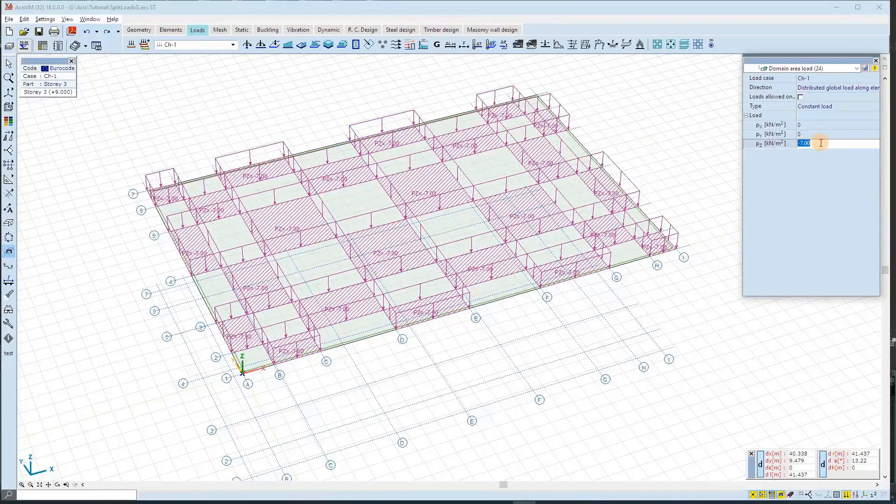
type("-12")
key("Return")
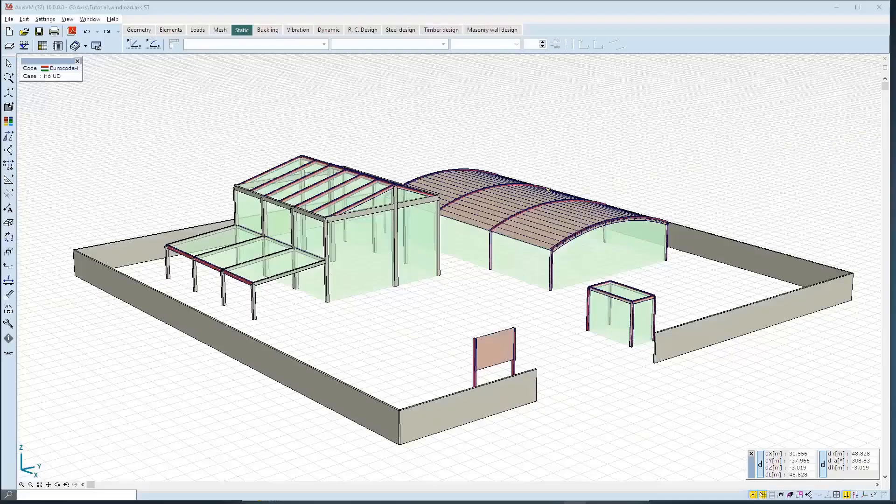
Try different load panel transparencies in the rendering options of the wind load model, and apply a value of 40
left_click(57, 485)
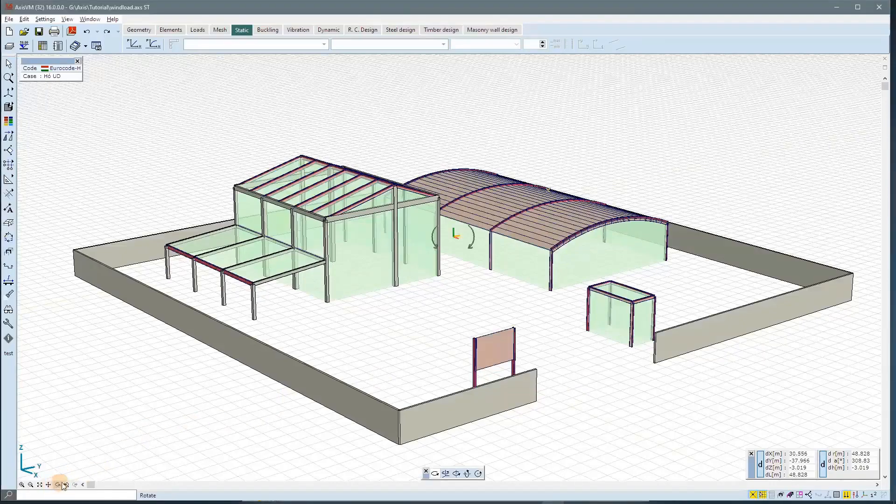
left_click_drag(302, 433, 359, 372)
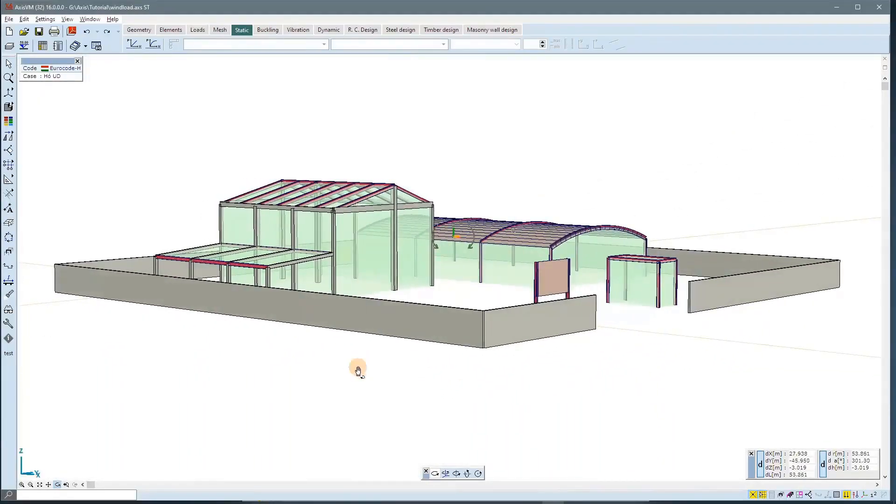
left_click(69, 20)
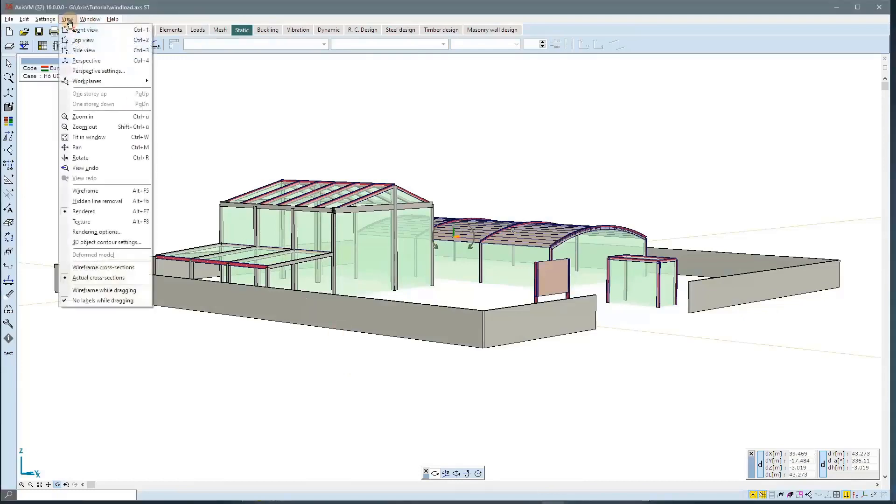
left_click(111, 232)
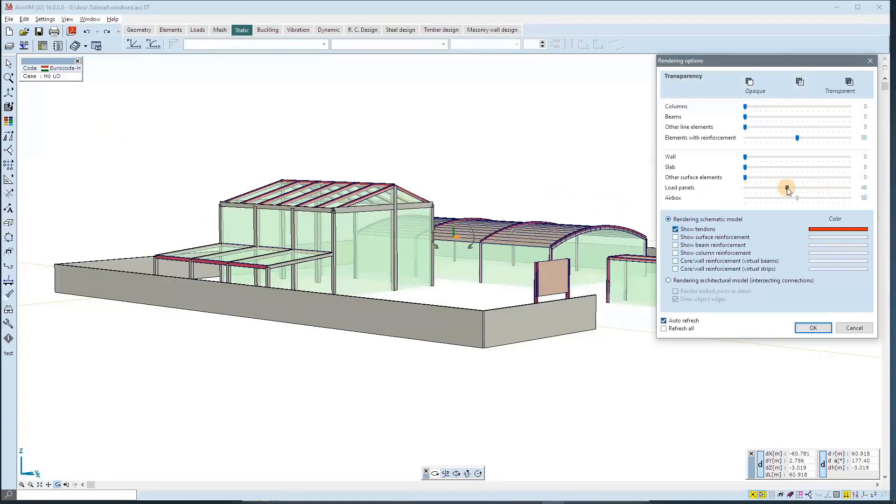
left_click_drag(773, 189, 826, 190)
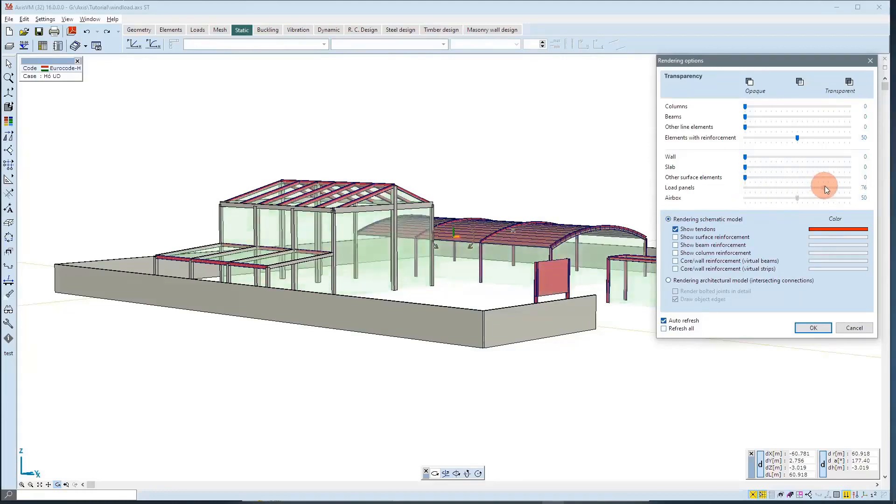
left_click_drag(833, 187, 782, 189)
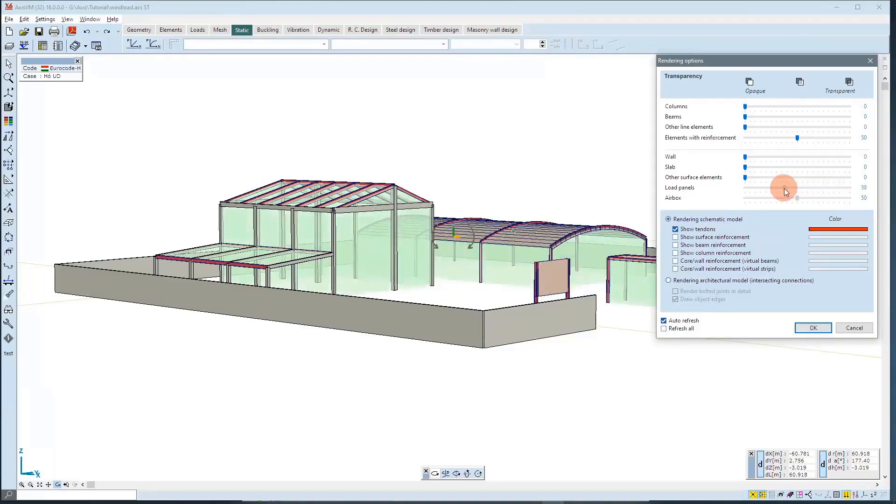
left_click_drag(785, 189, 786, 189)
left_click(812, 328)
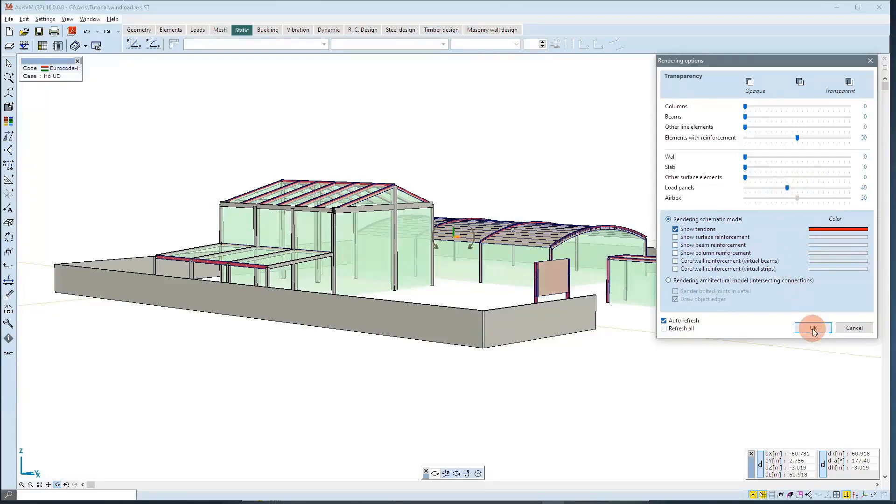